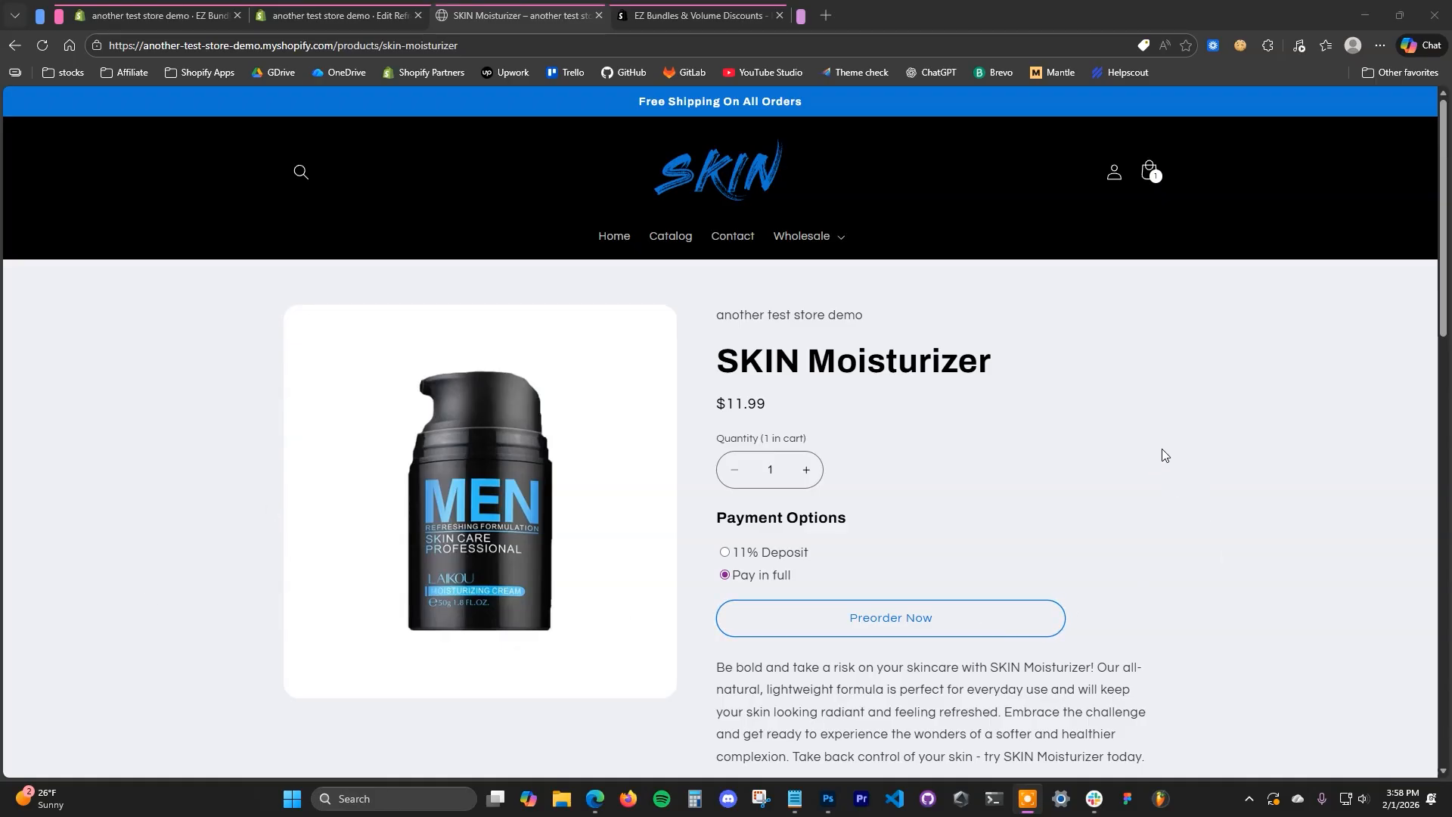
- Add a SKIN Moisturizer to the cart, raise its quantity to 5, and reopen the cart to check the free gift
left_click(959, 634)
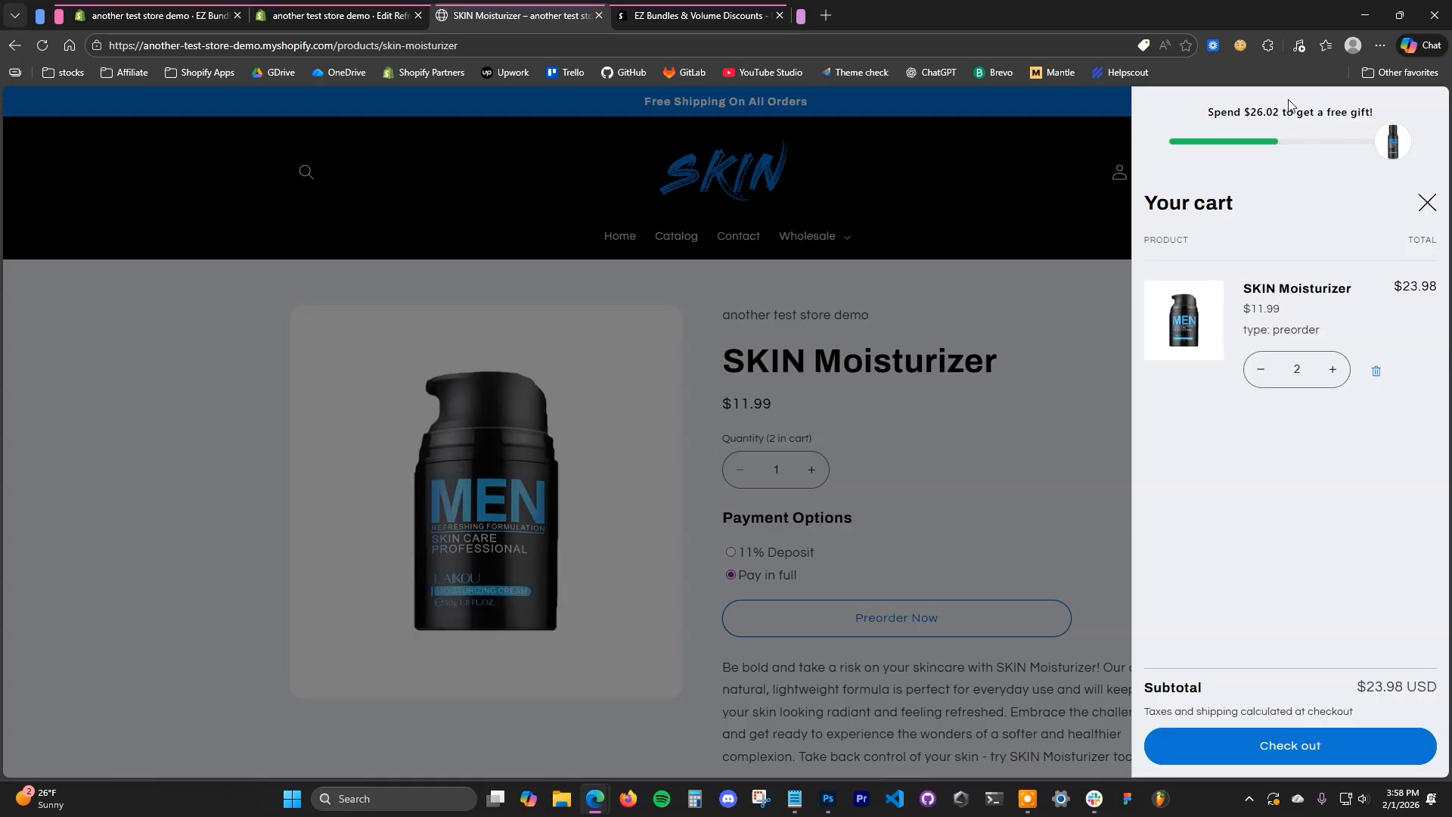
left_click(1335, 371)
left_click(1333, 370)
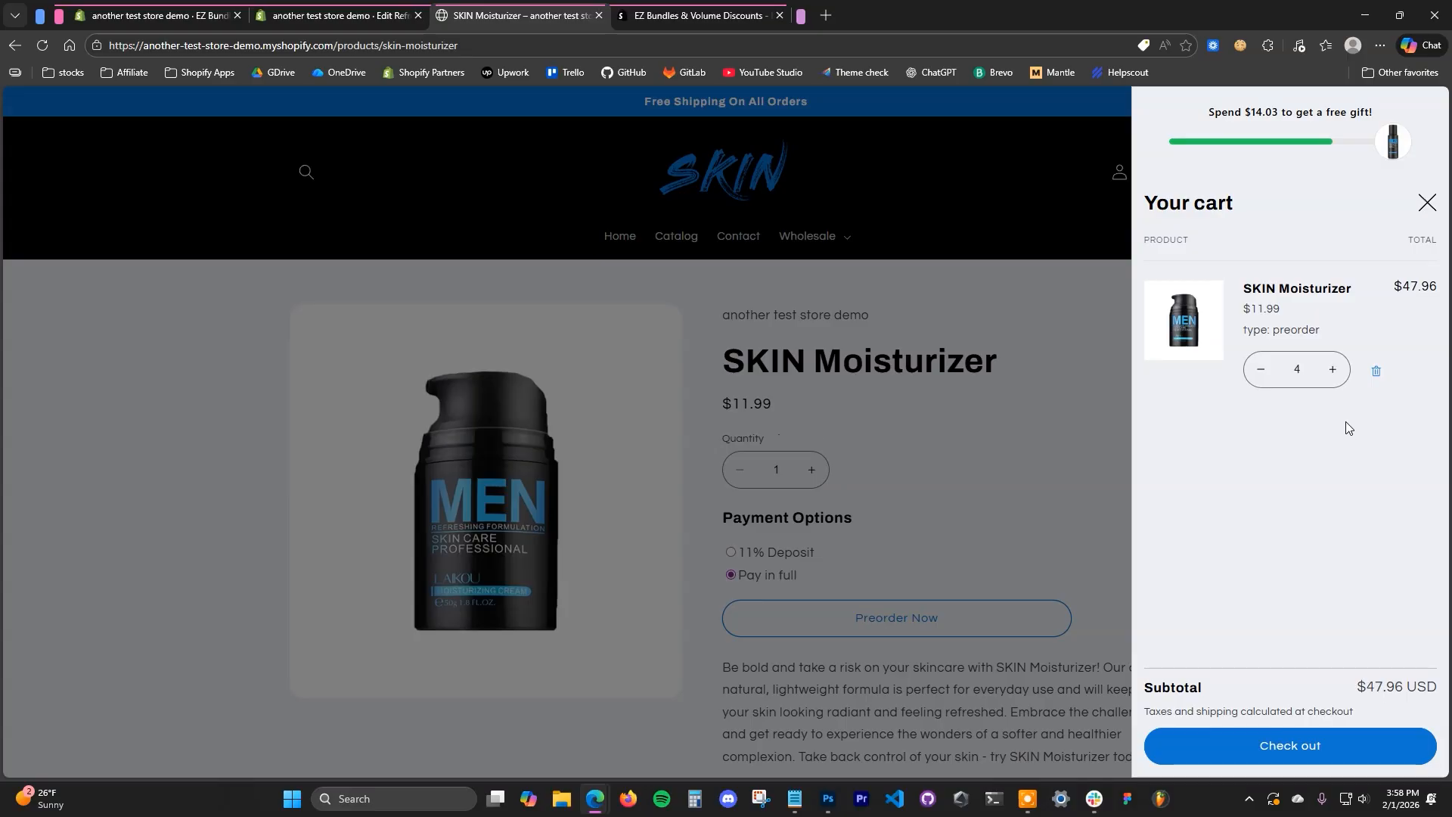
left_click(1335, 370)
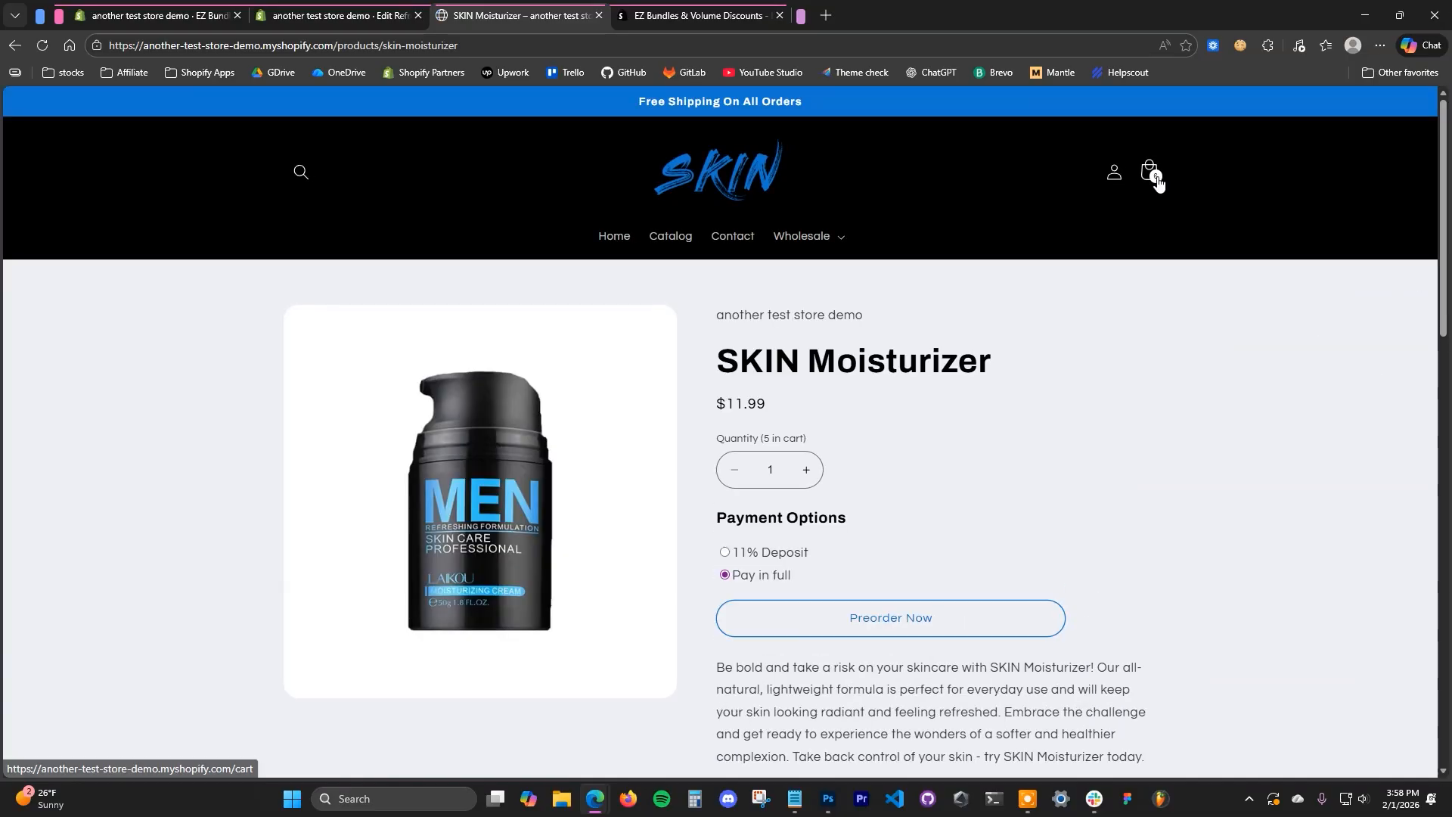
left_click(1157, 181)
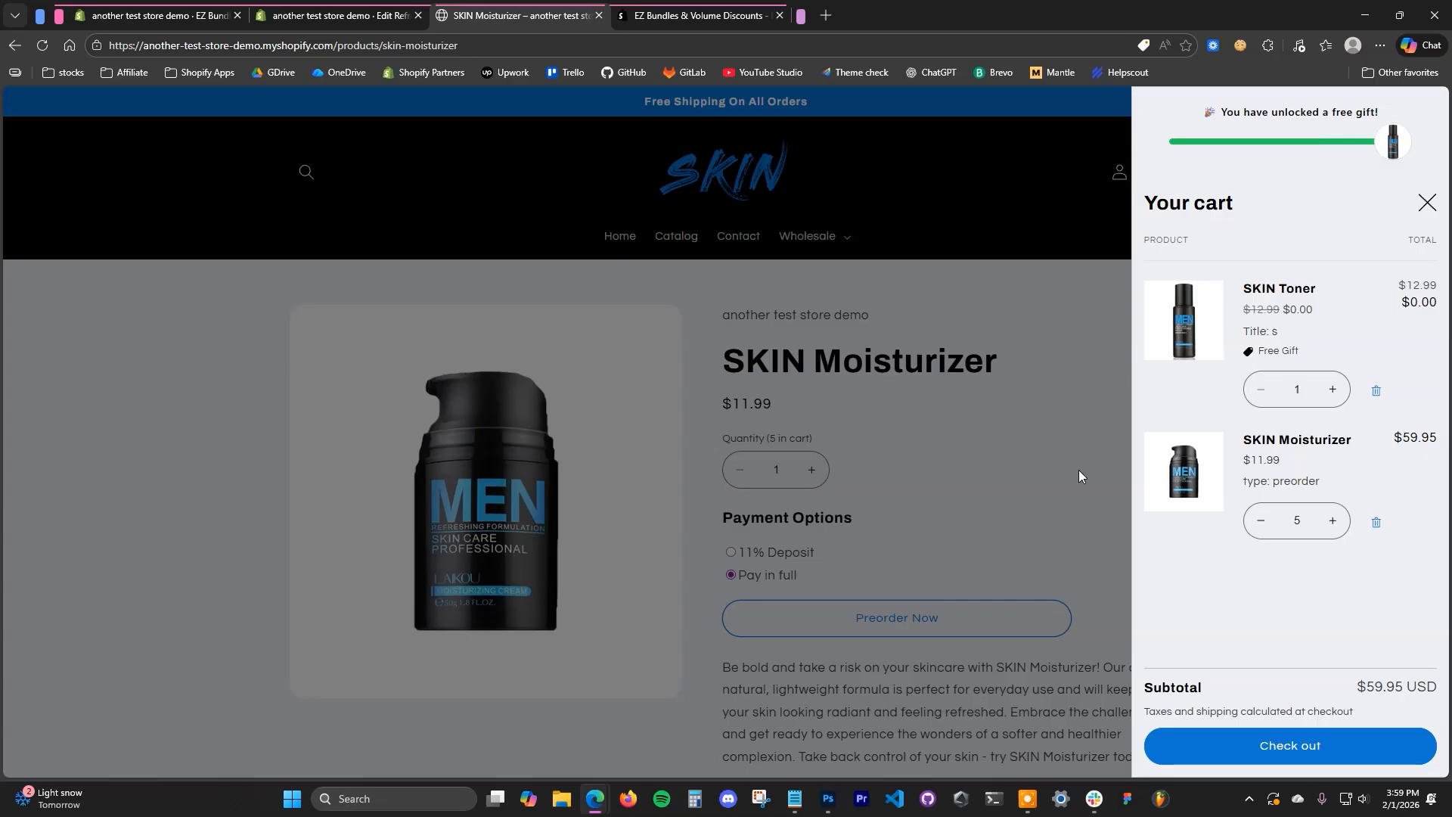
- Remove the SKIN Moisturizer and the free SKIN Toner from the cart and close the cart
left_click(1377, 522)
left_click(1378, 392)
left_click(1054, 445)
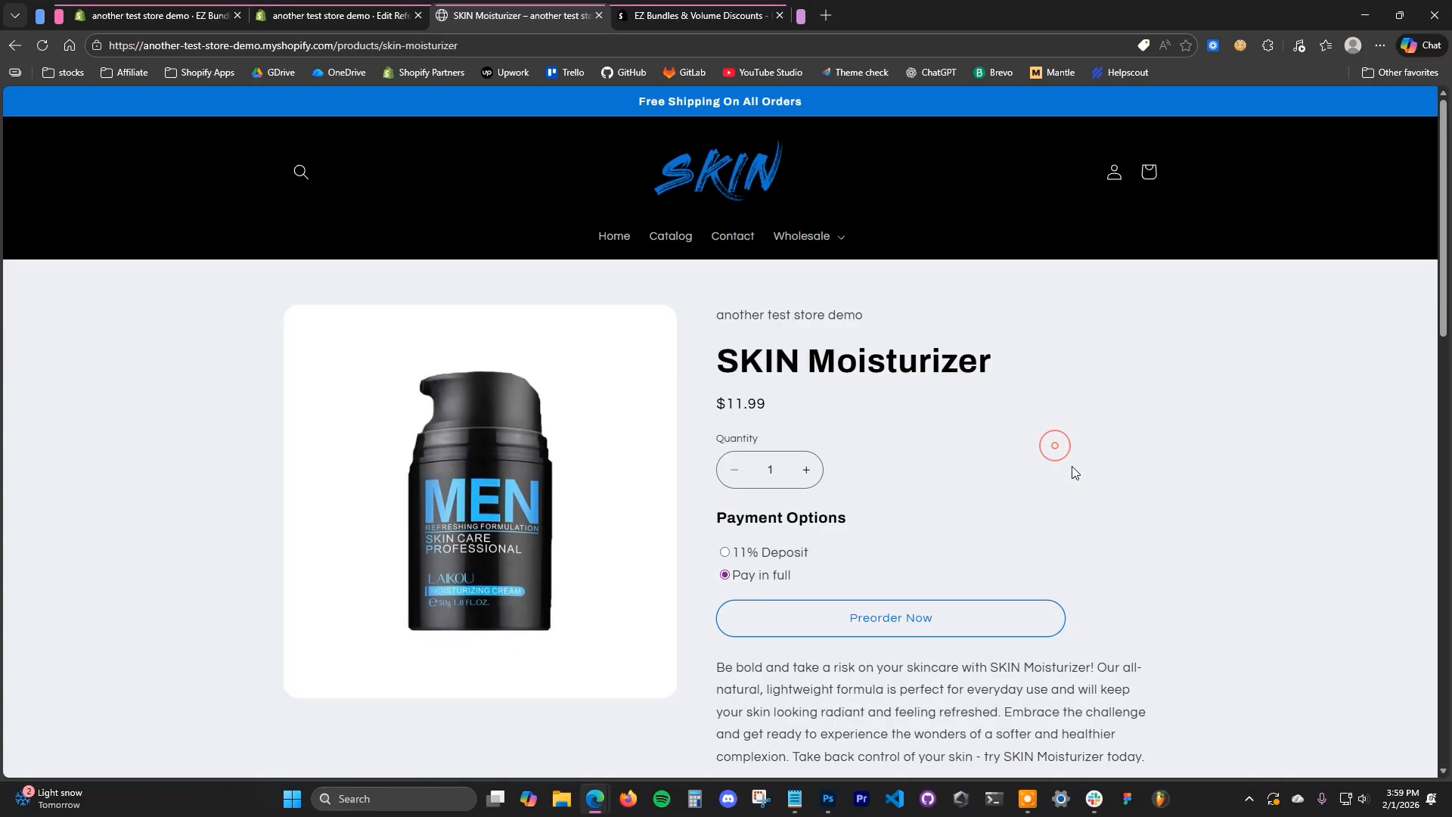
- Open the SKIN Cleanser product from the catalog, add it to the cart, and check the free gift's price
left_click(670, 239)
scroll(716, 492, "down", 15)
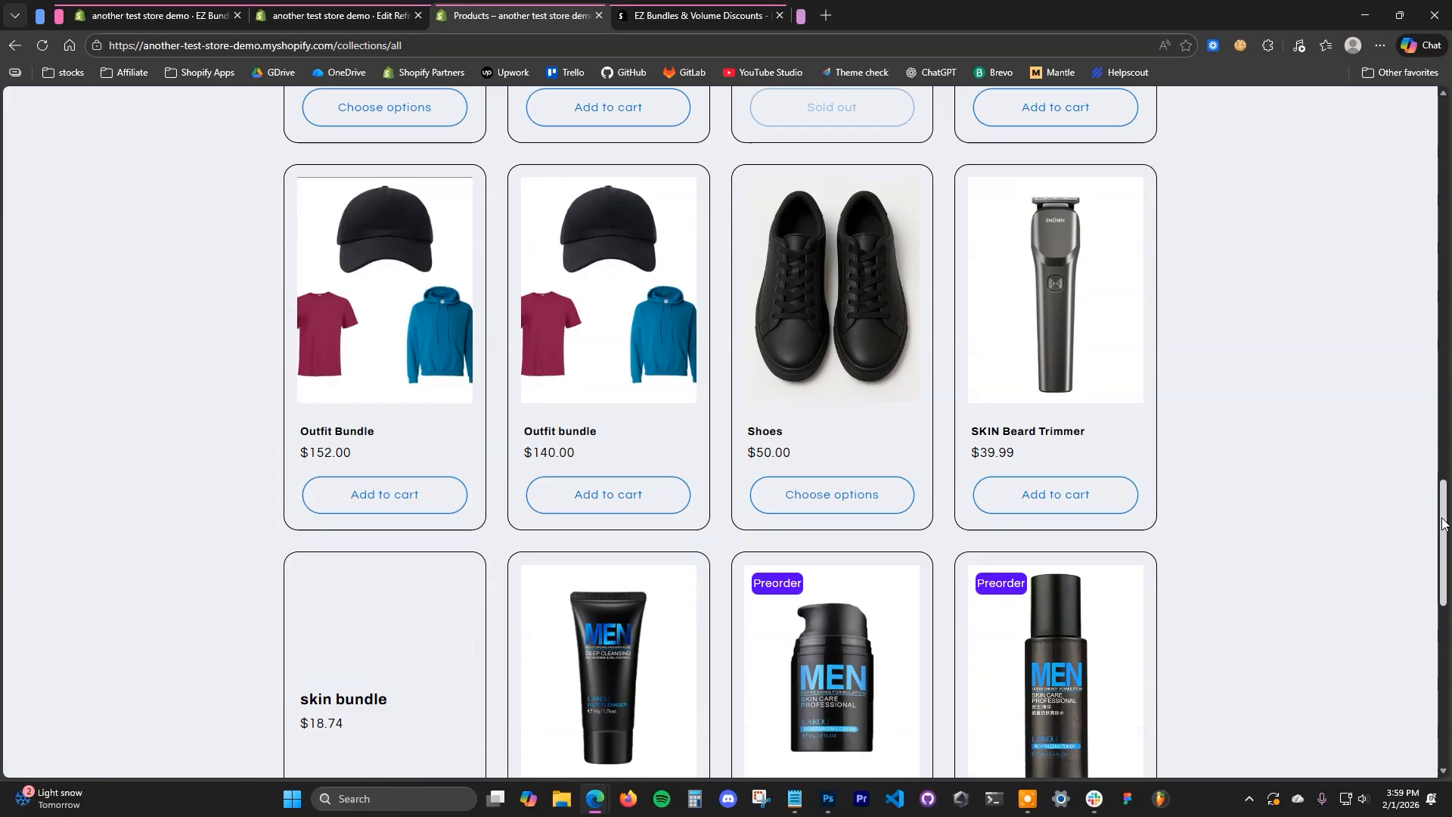
left_click(545, 476)
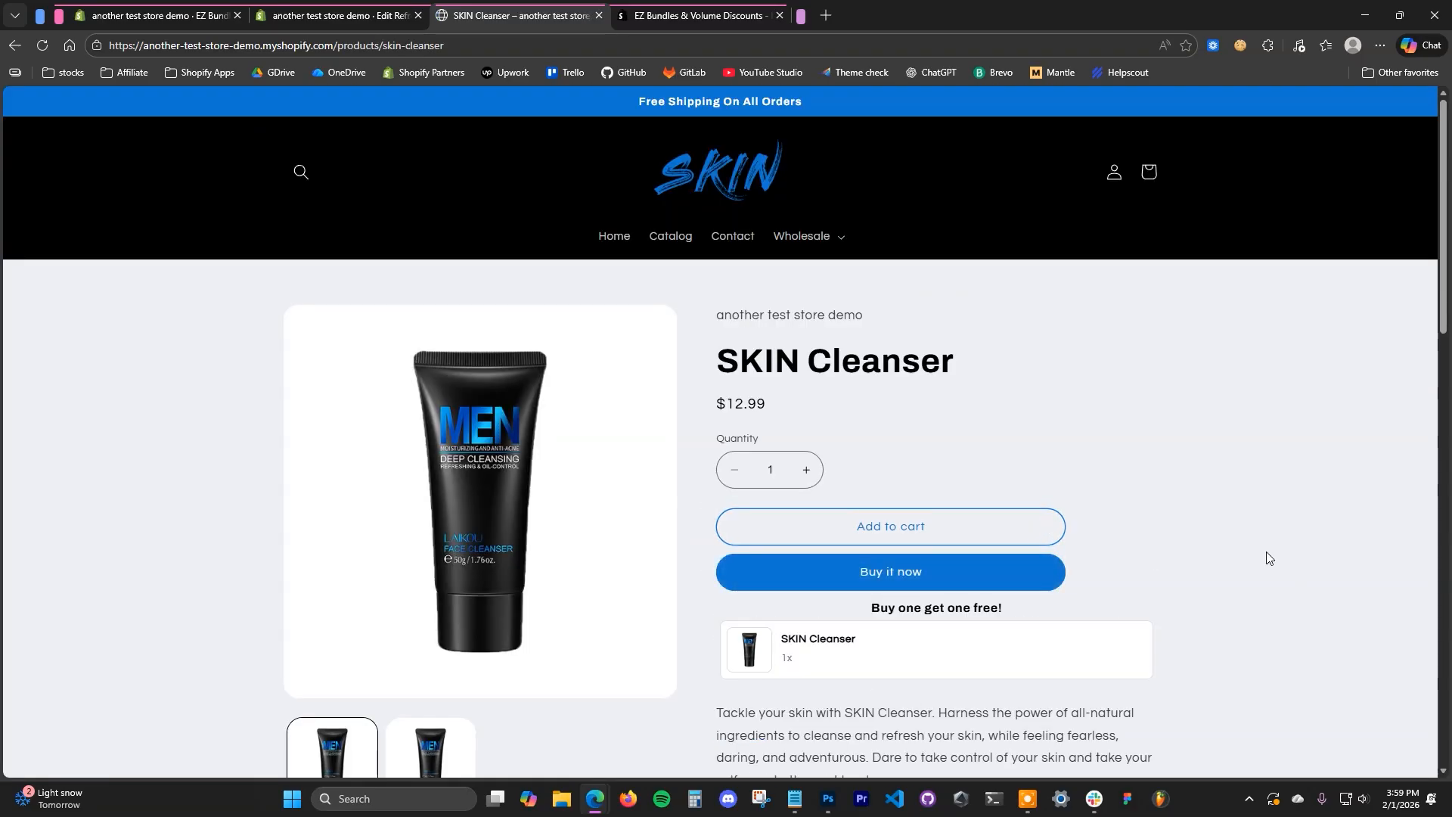
scroll(1265, 557, "down", 1)
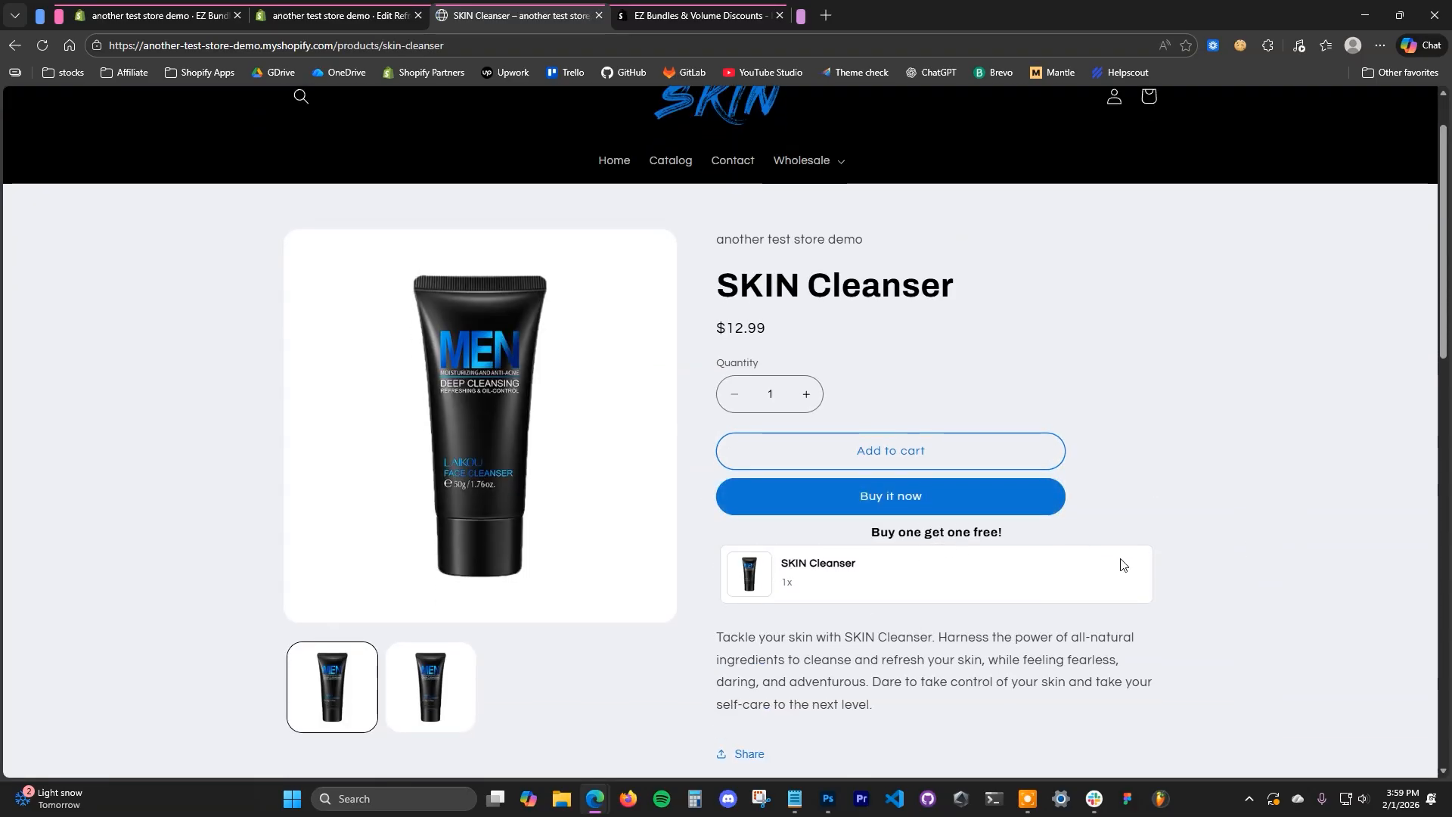
left_click(909, 450)
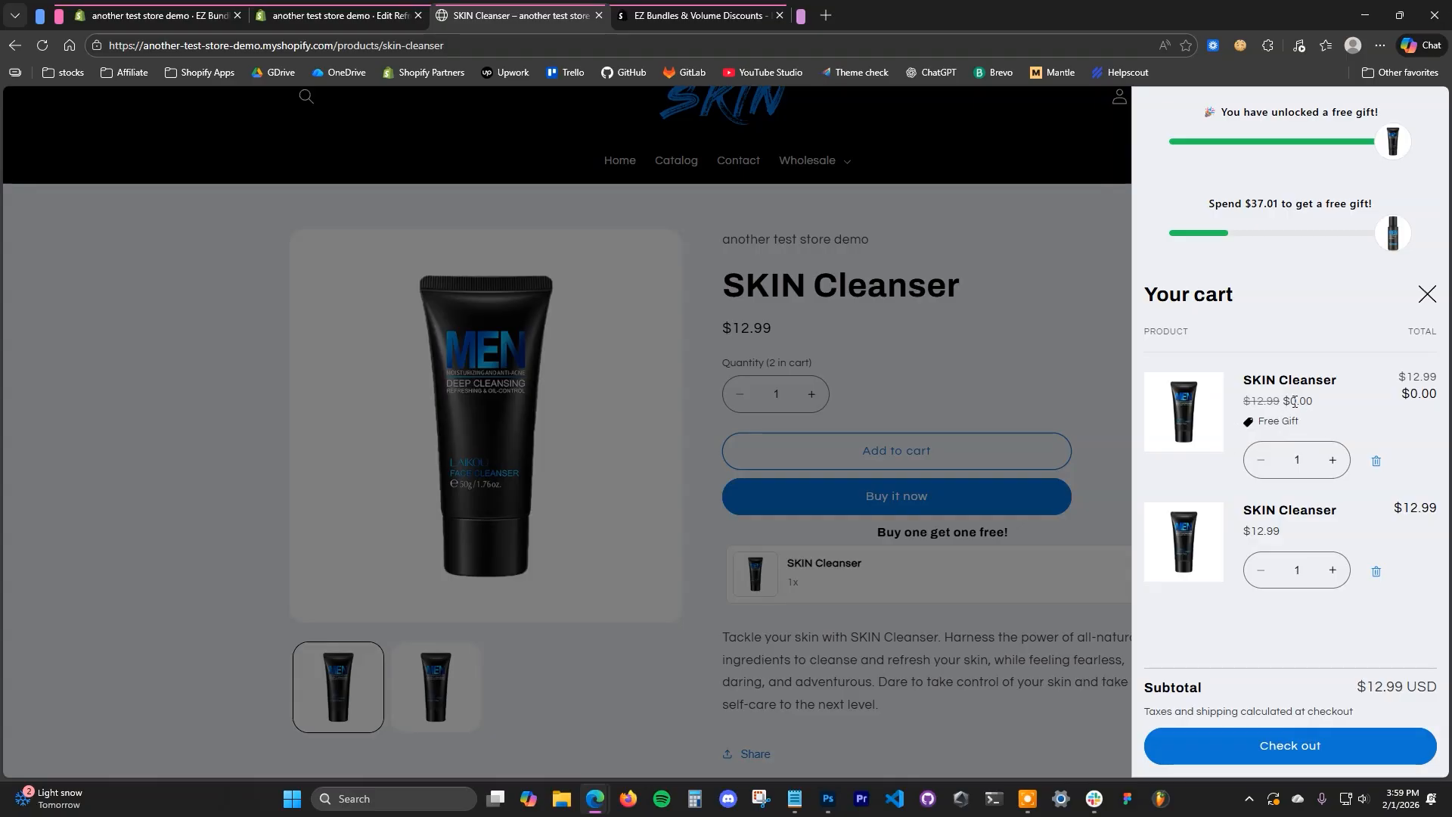
left_click_drag(1315, 406, 1289, 408)
left_click(1336, 421)
- Review the EZ Bundles & Volume Discounts listing in the Shopify App Store and return to the storefront cart
left_click(666, 15)
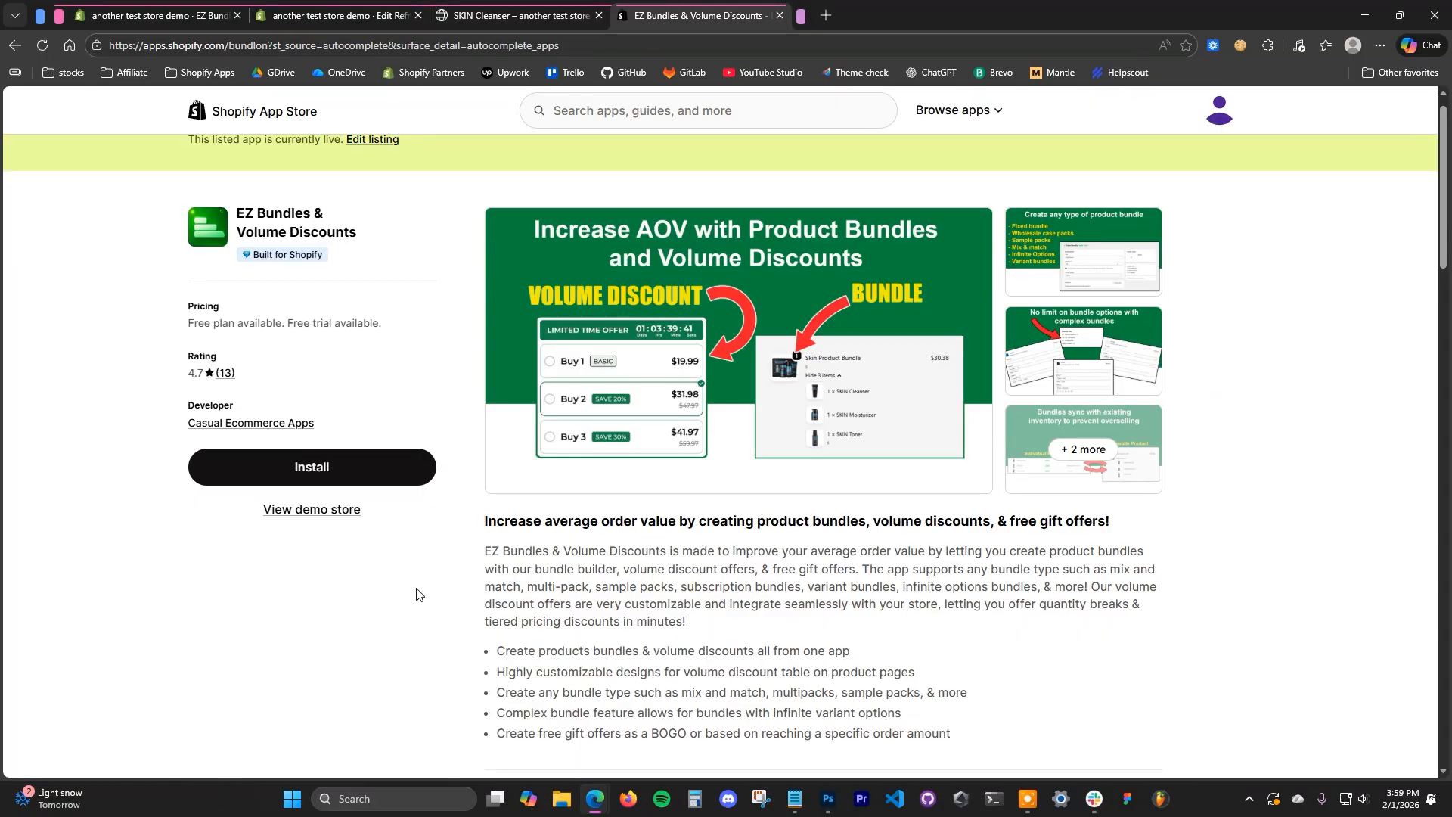
scroll(402, 600, "up", 1)
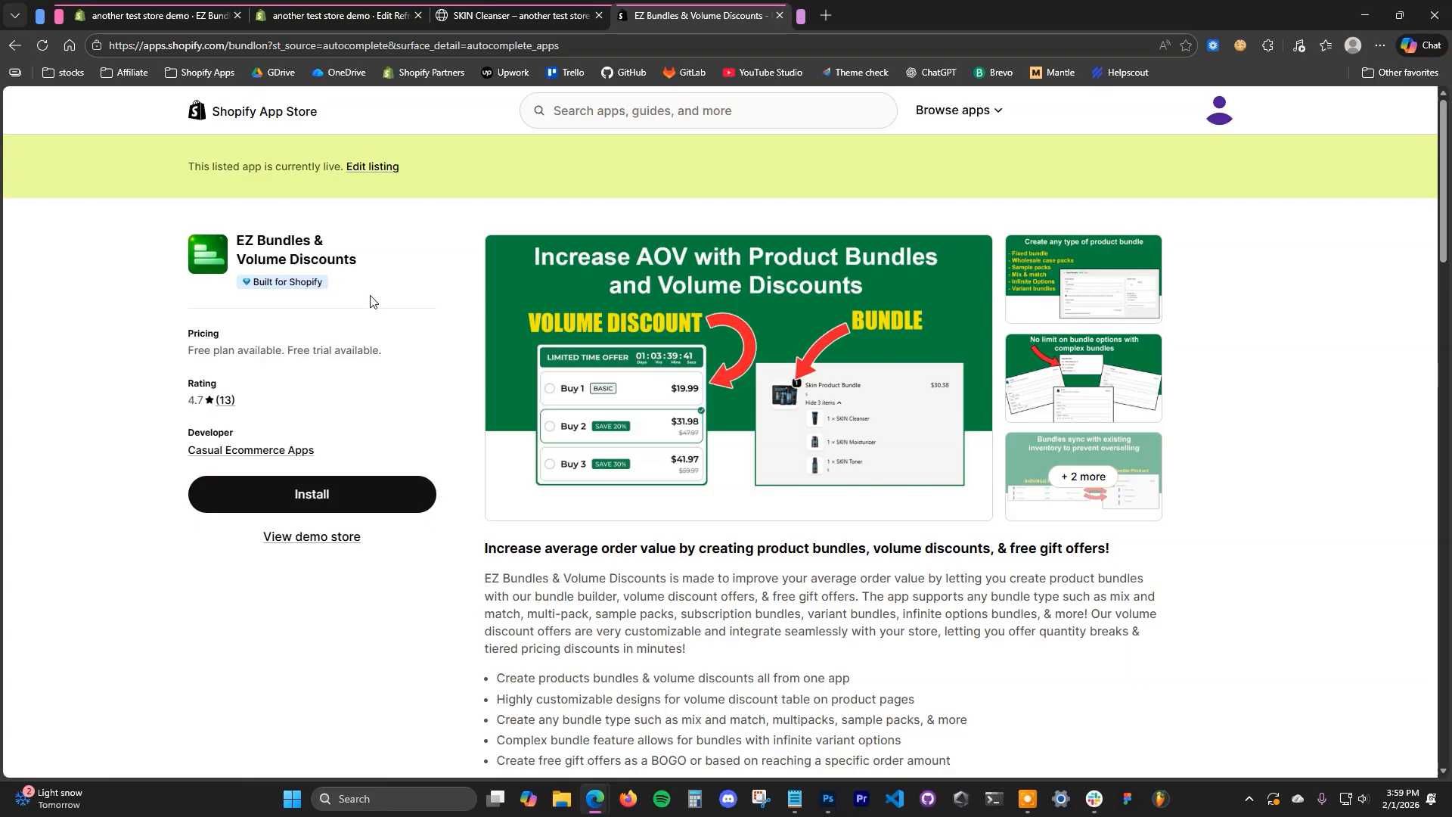
left_click(518, 15)
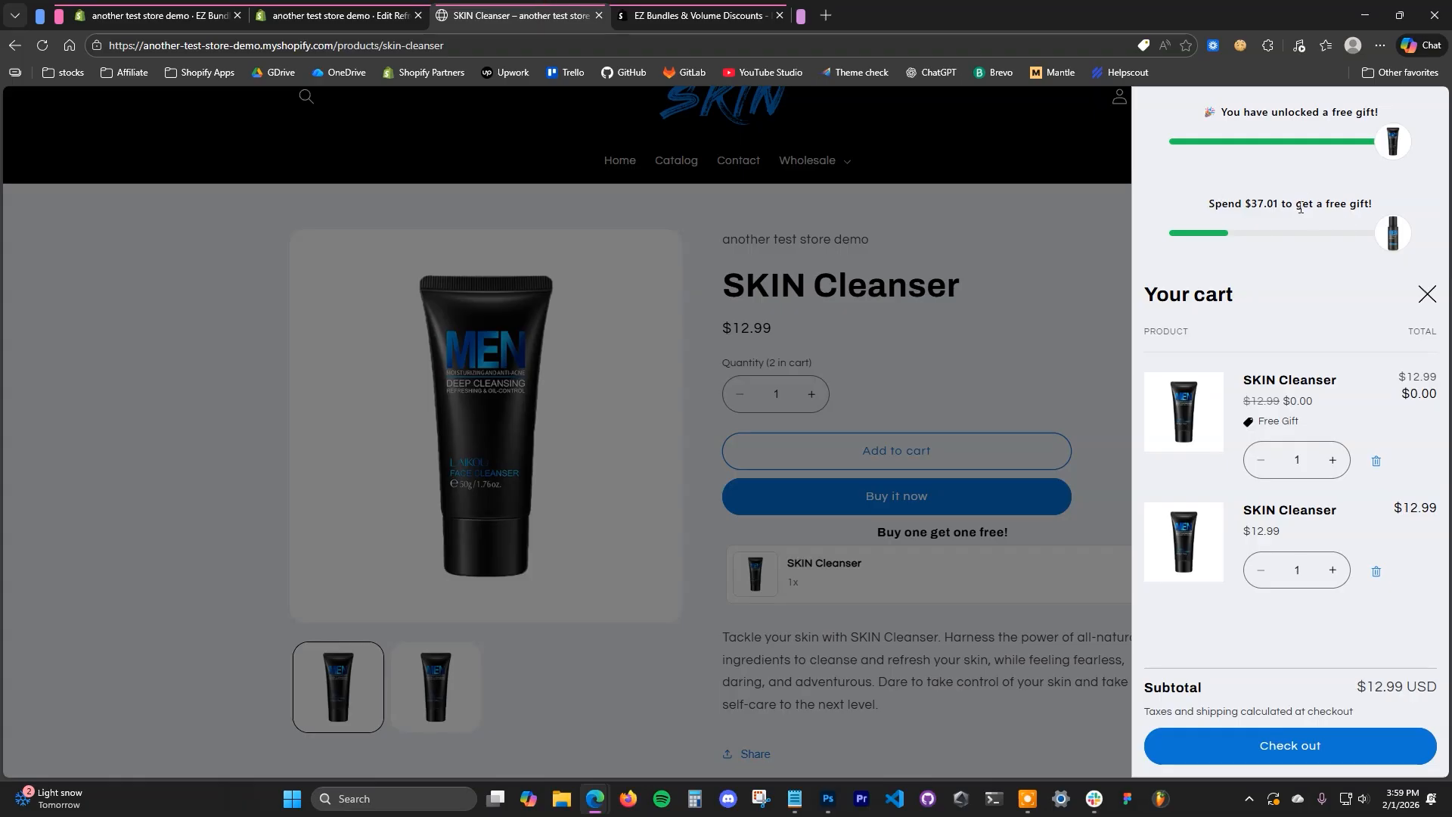
left_click(698, 5)
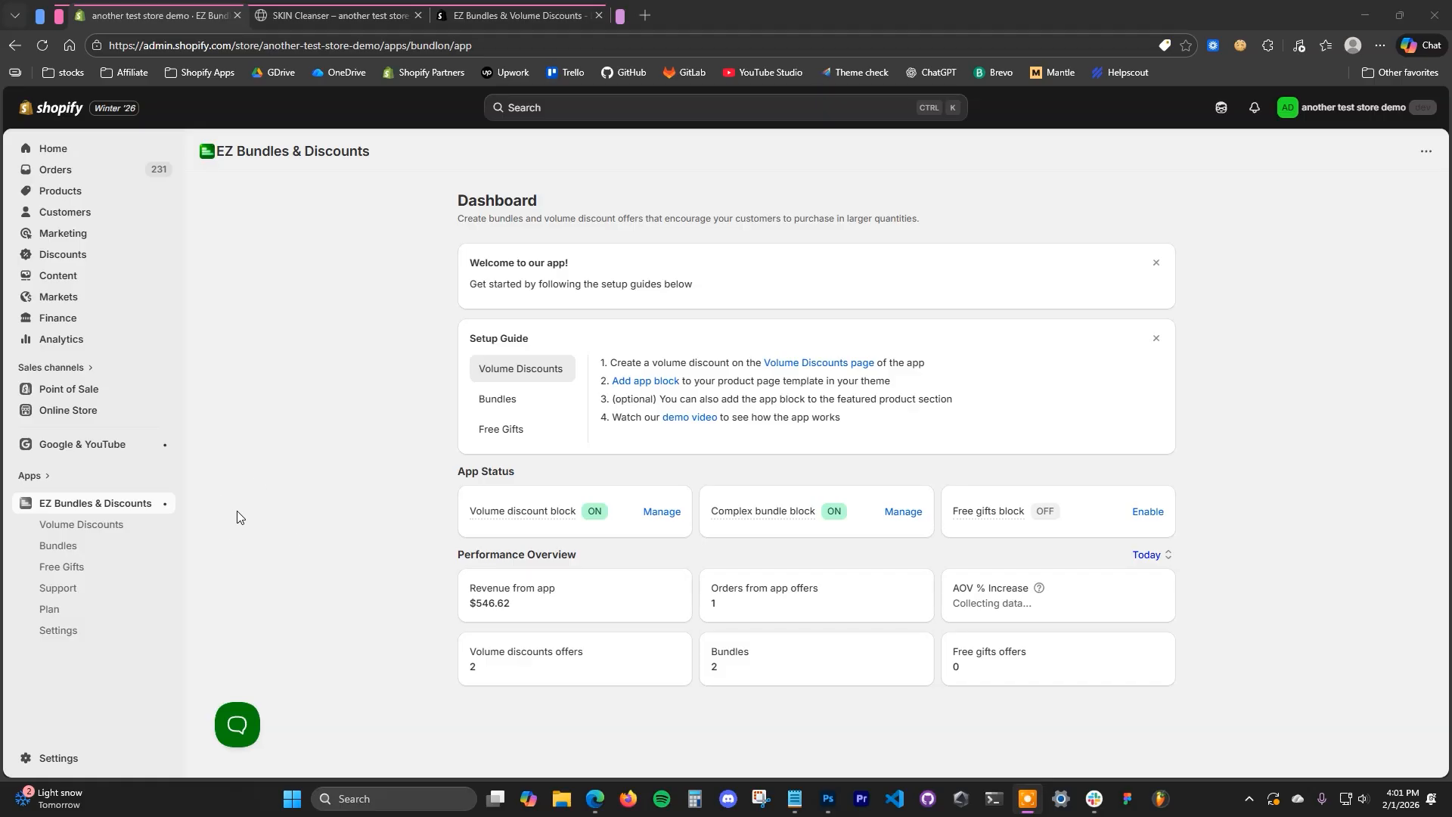
- Start a new free gift offer in EZ Bundles & Discounts from the "Spend X amount to get gift" template
left_click(87, 571)
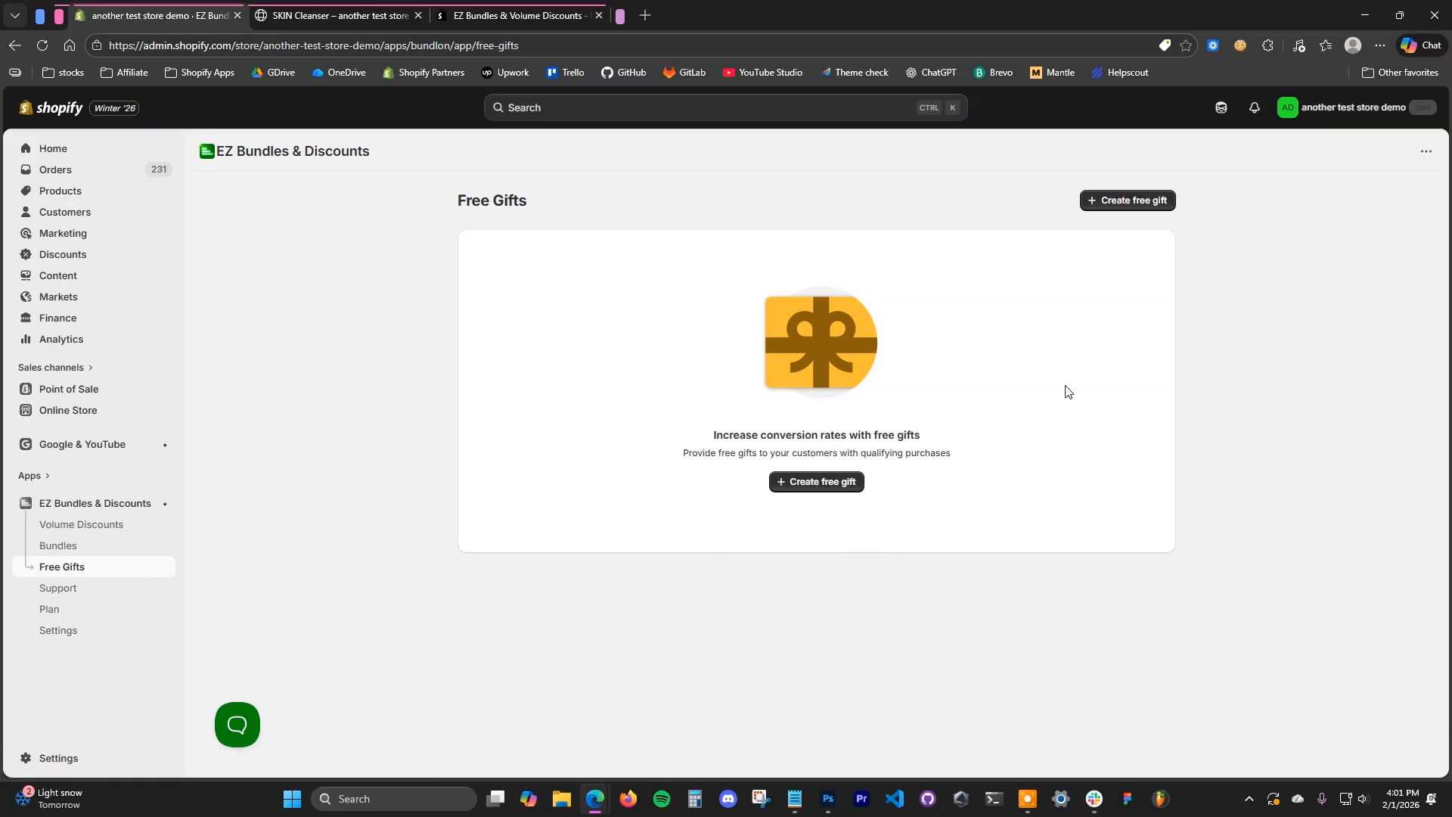
left_click(1140, 202)
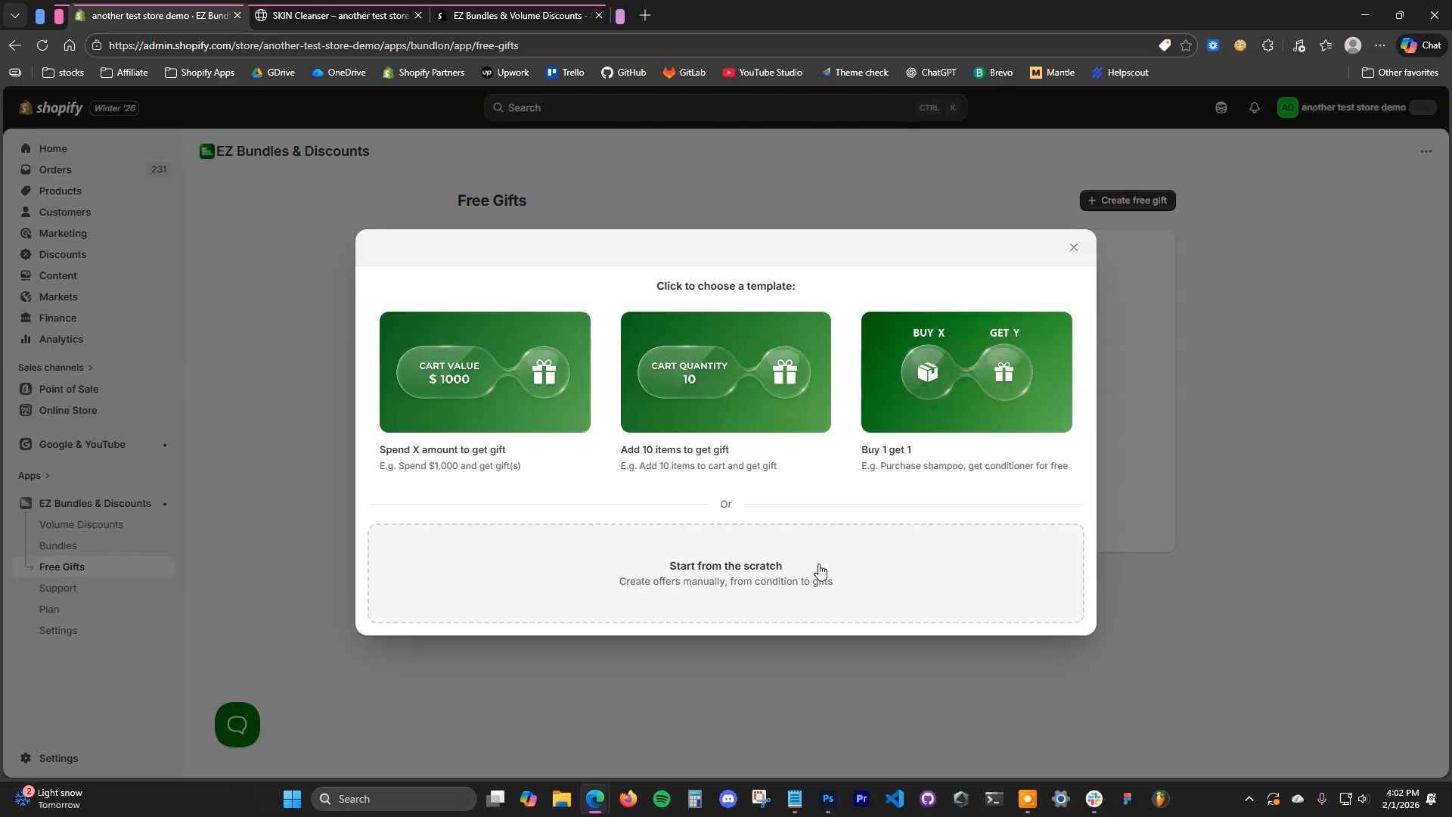
left_click(553, 443)
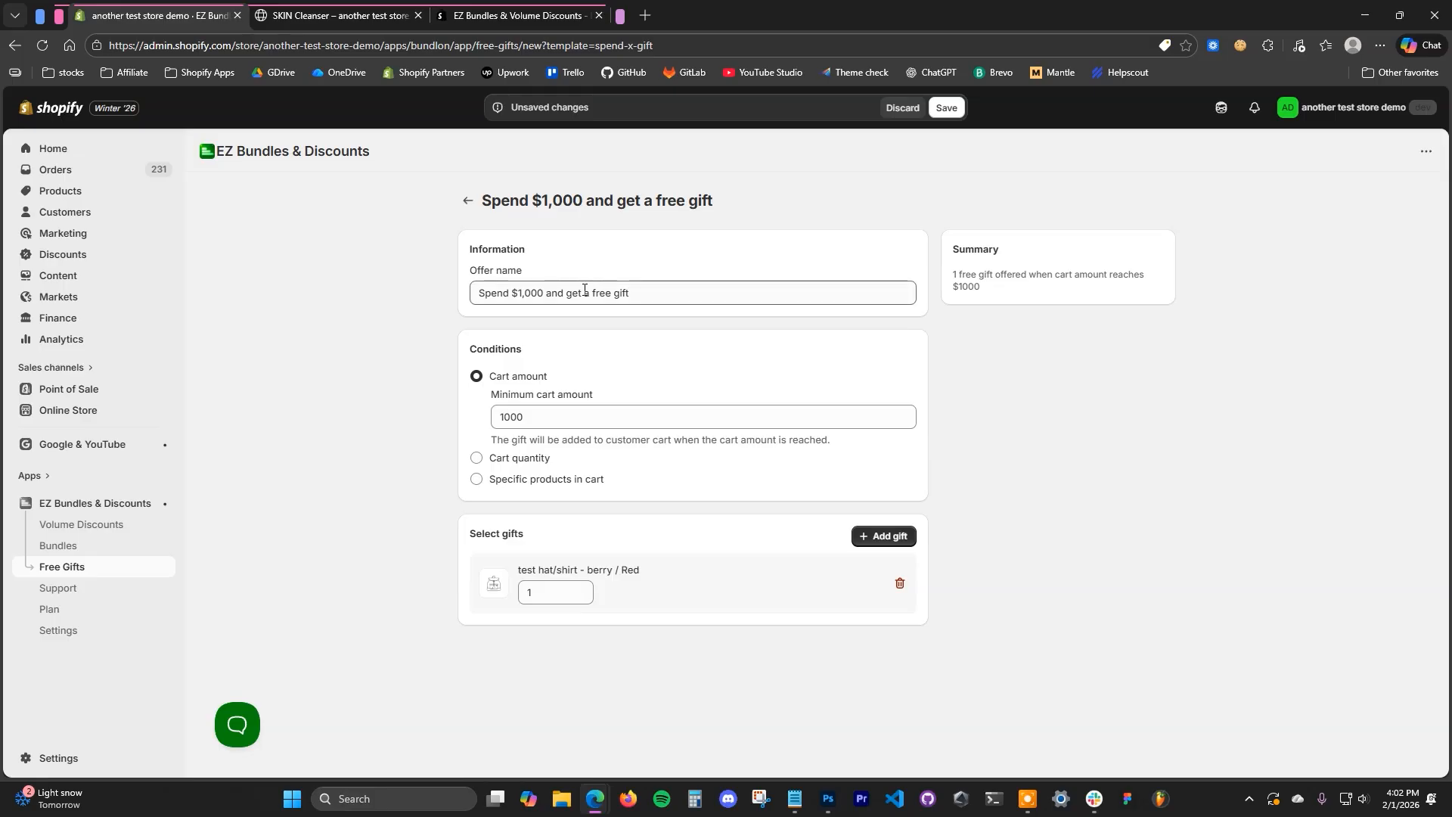
- Change the amount in the offer name so it reads "Spend $50 and get a free gift"
left_click_drag(518, 295, 539, 299)
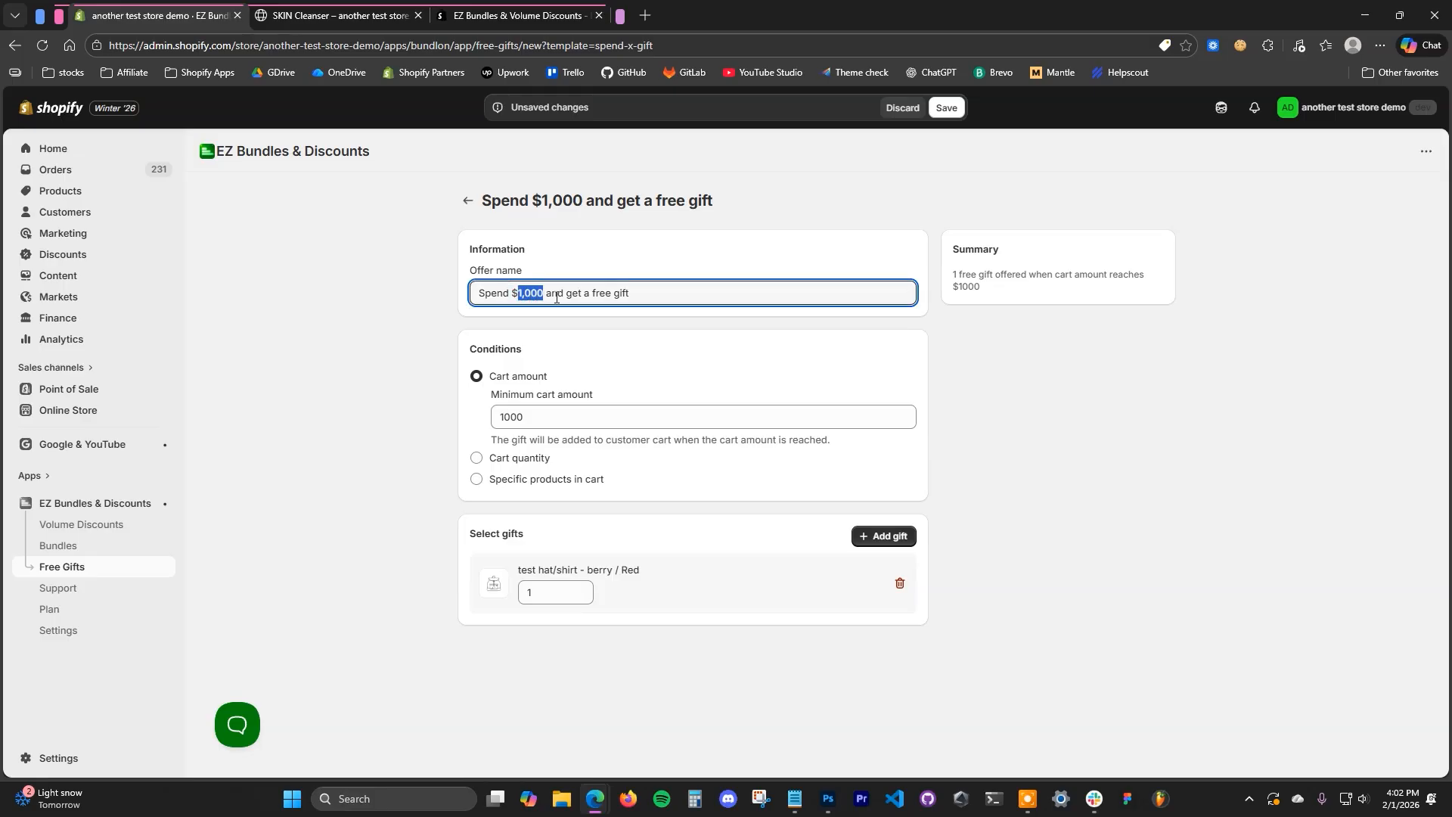
type("50")
left_click(1063, 473)
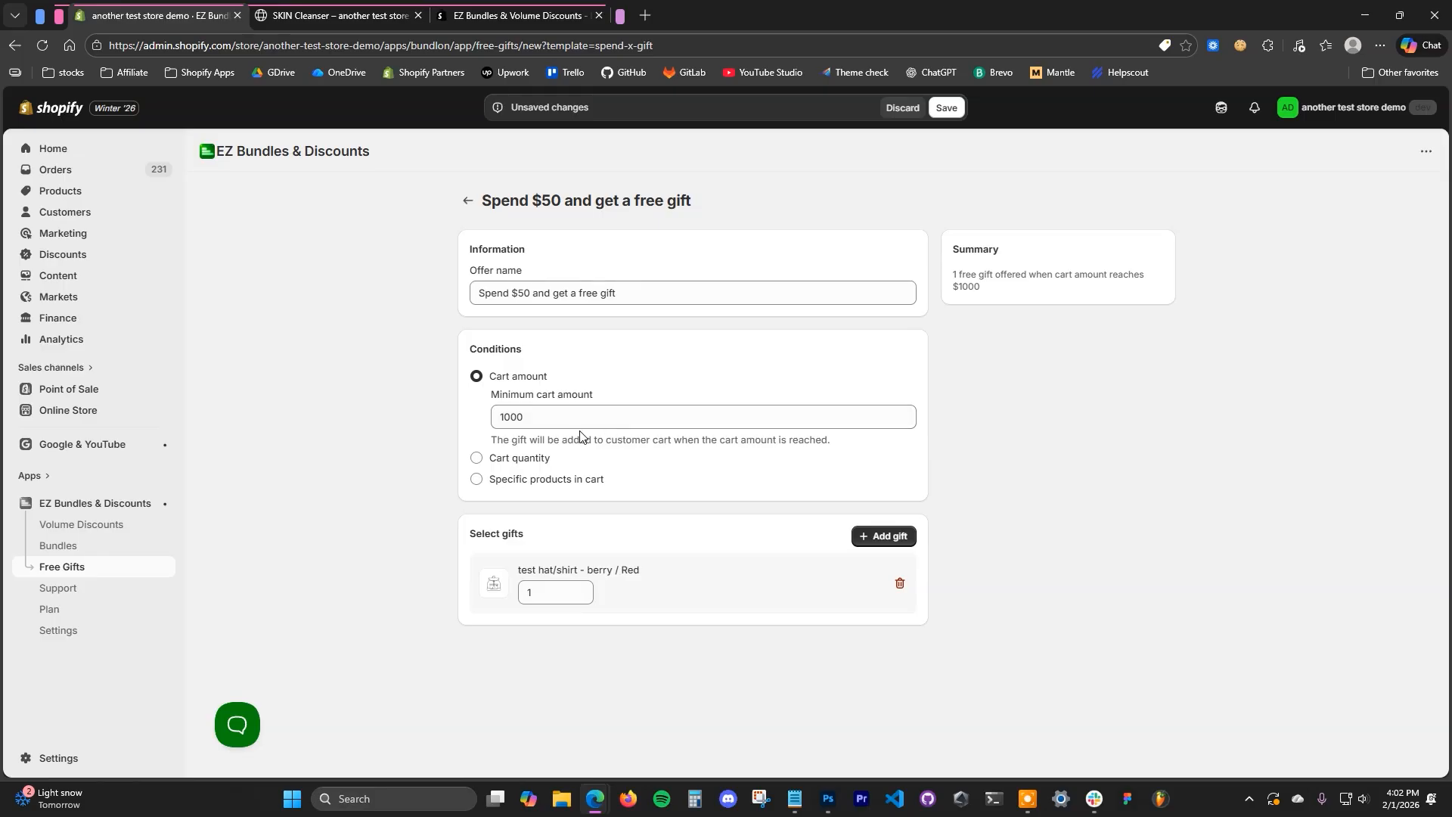
- Set the offer's minimum cart amount to 50
left_click_drag(654, 440, 810, 441)
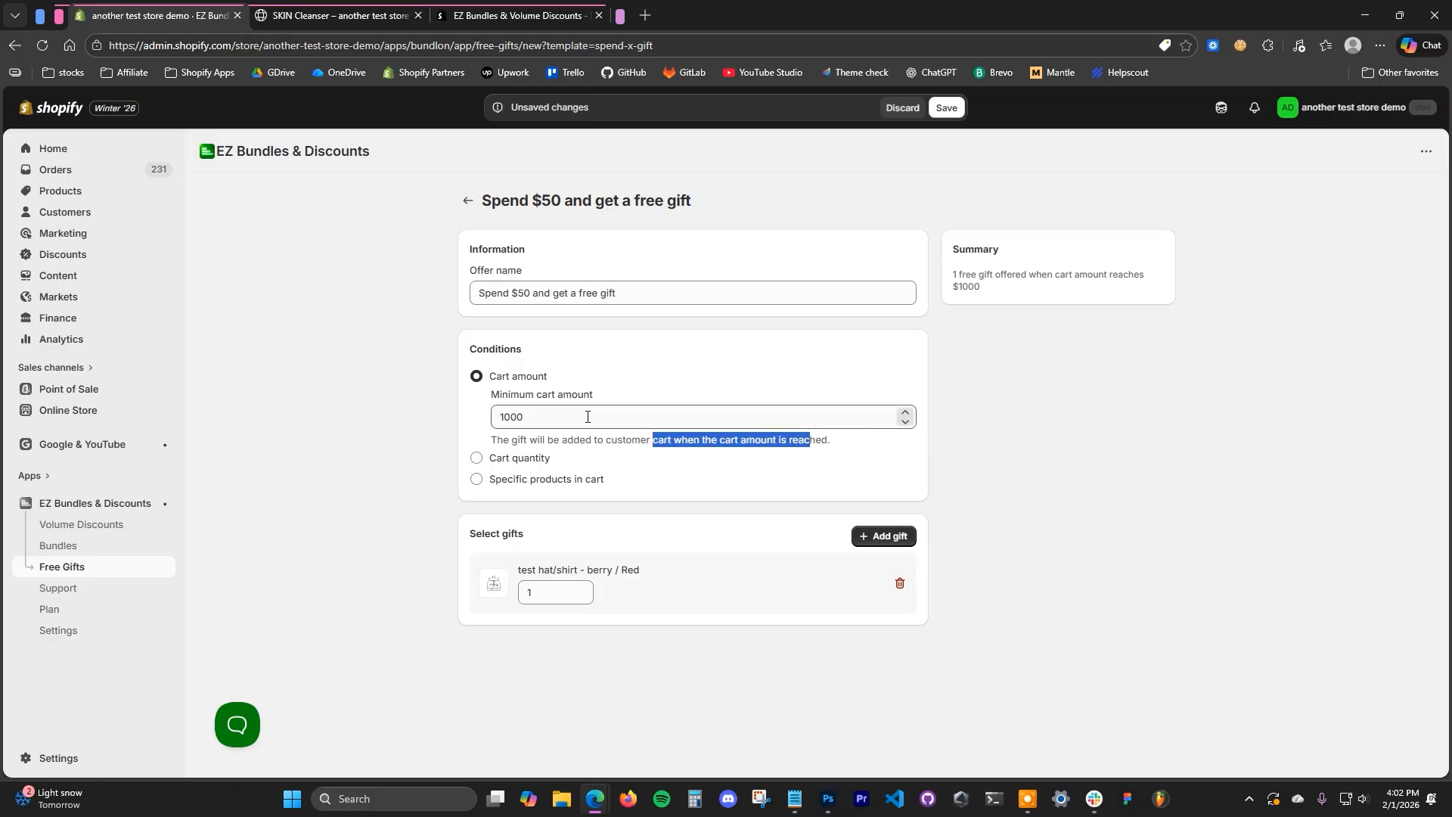
left_click(1003, 470)
left_click_drag(539, 420, 458, 424)
type("50")
left_click(1115, 440)
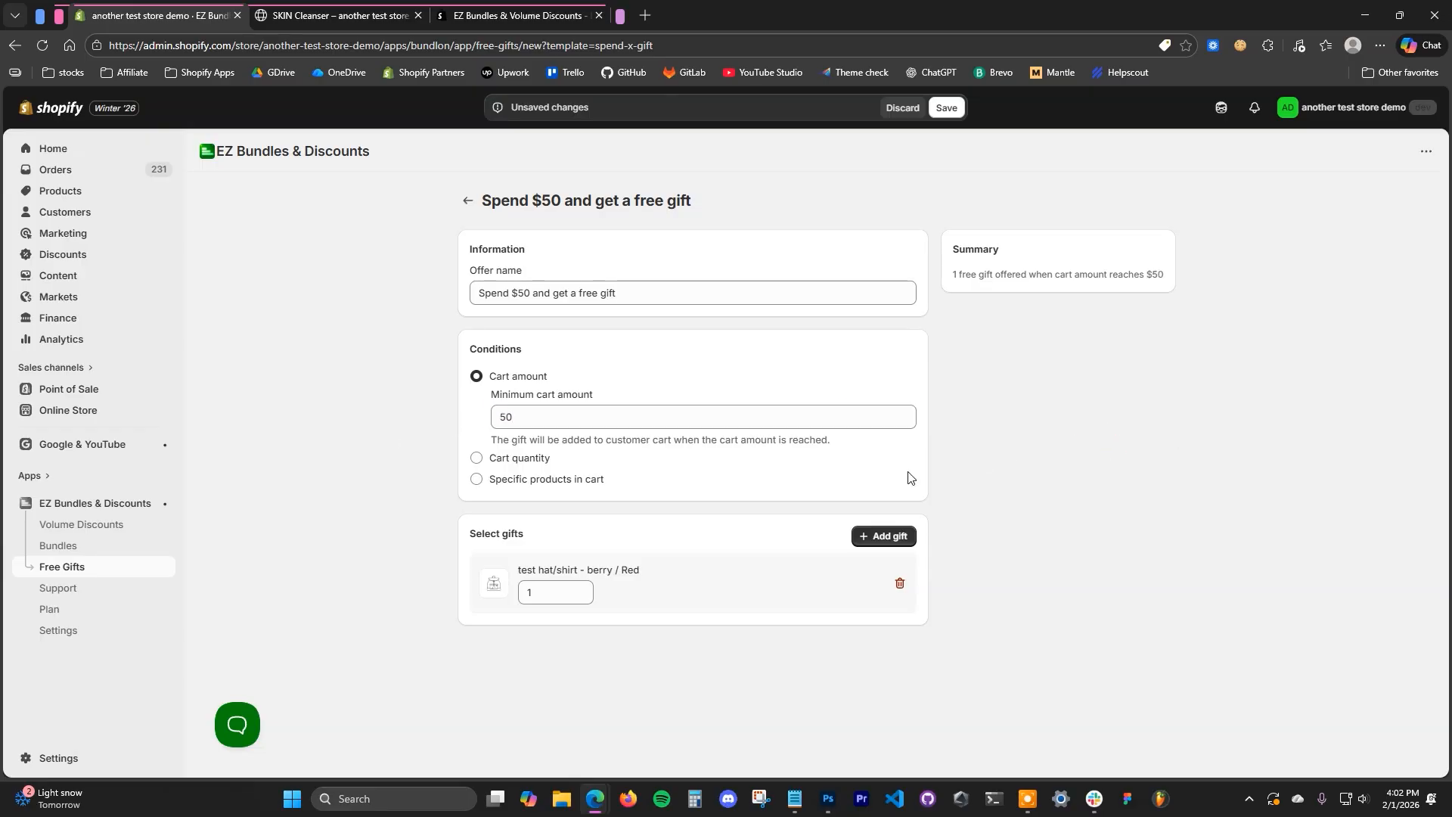
- Replace the template's test hat/shirt gift with SKIN Toner
left_click(900, 581)
left_click(890, 541)
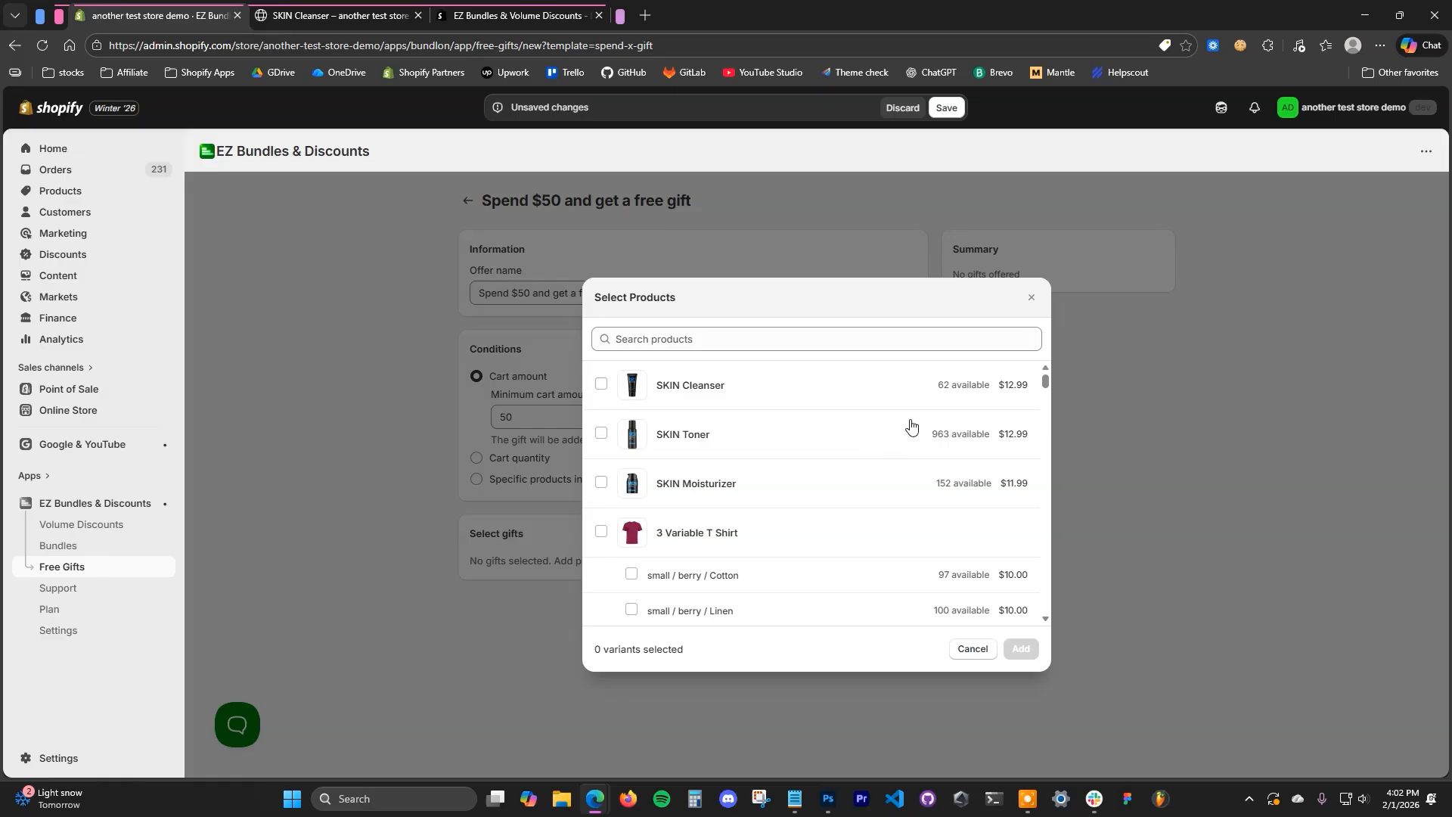
left_click(658, 441)
left_click(1021, 648)
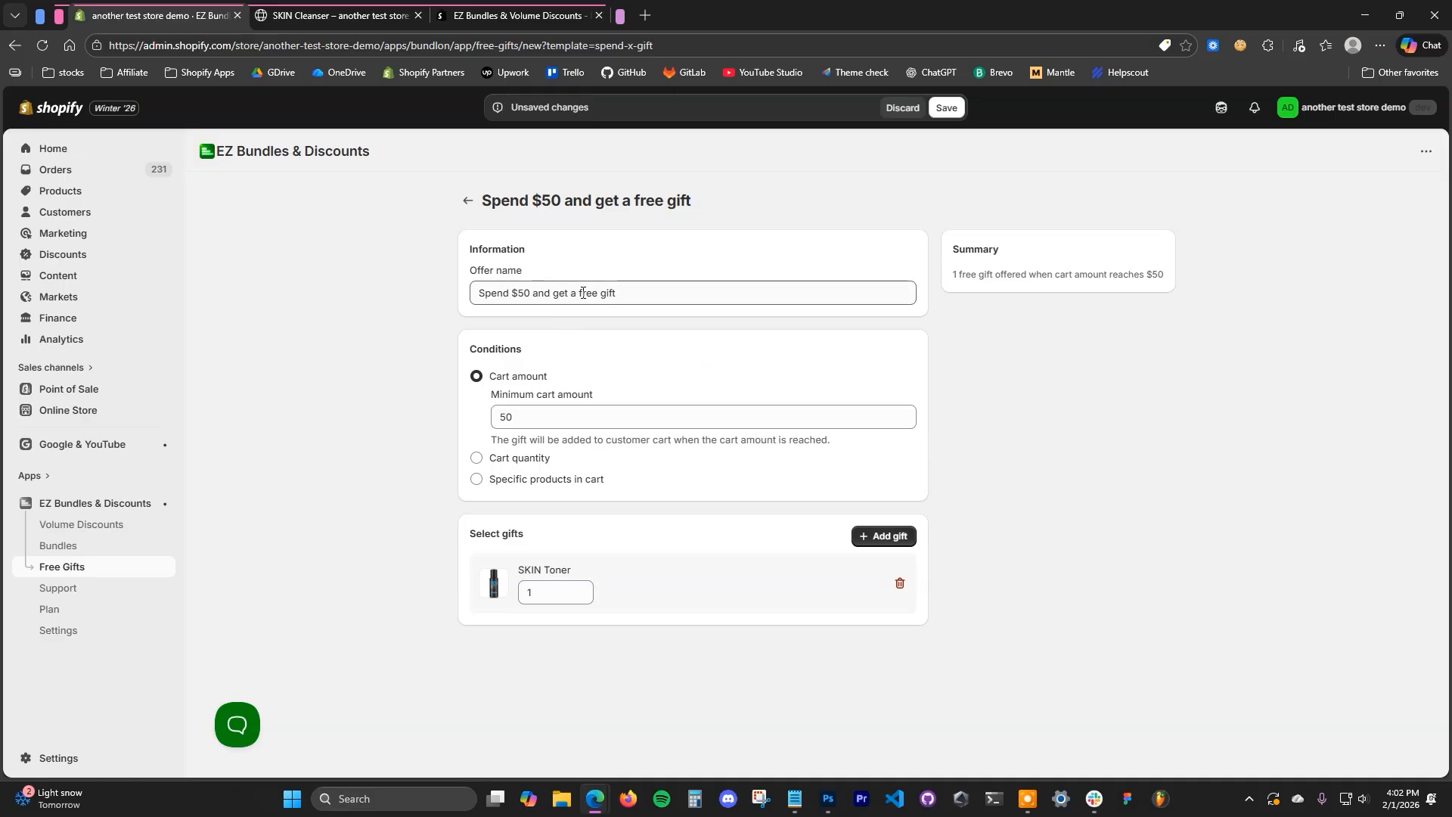
- Rename the offer "Spend $50 and get a free SKIN Toner" and save it
left_click_drag(578, 295, 724, 315)
key("BackSpace")
type("SKIN")
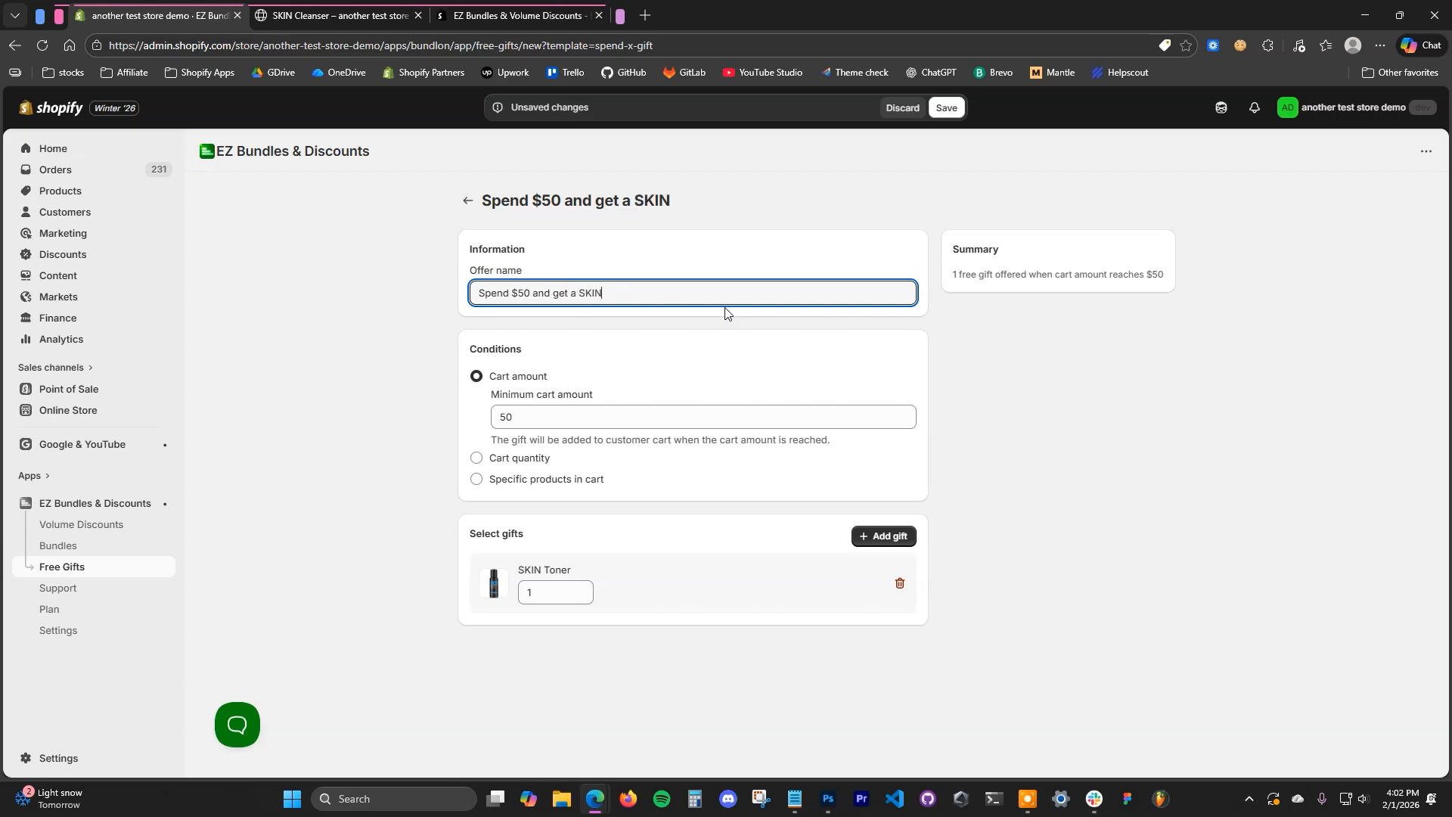
type(" Toner")
key("ctrl+a")
type("Spend $50 and get a free SKIN Toner")
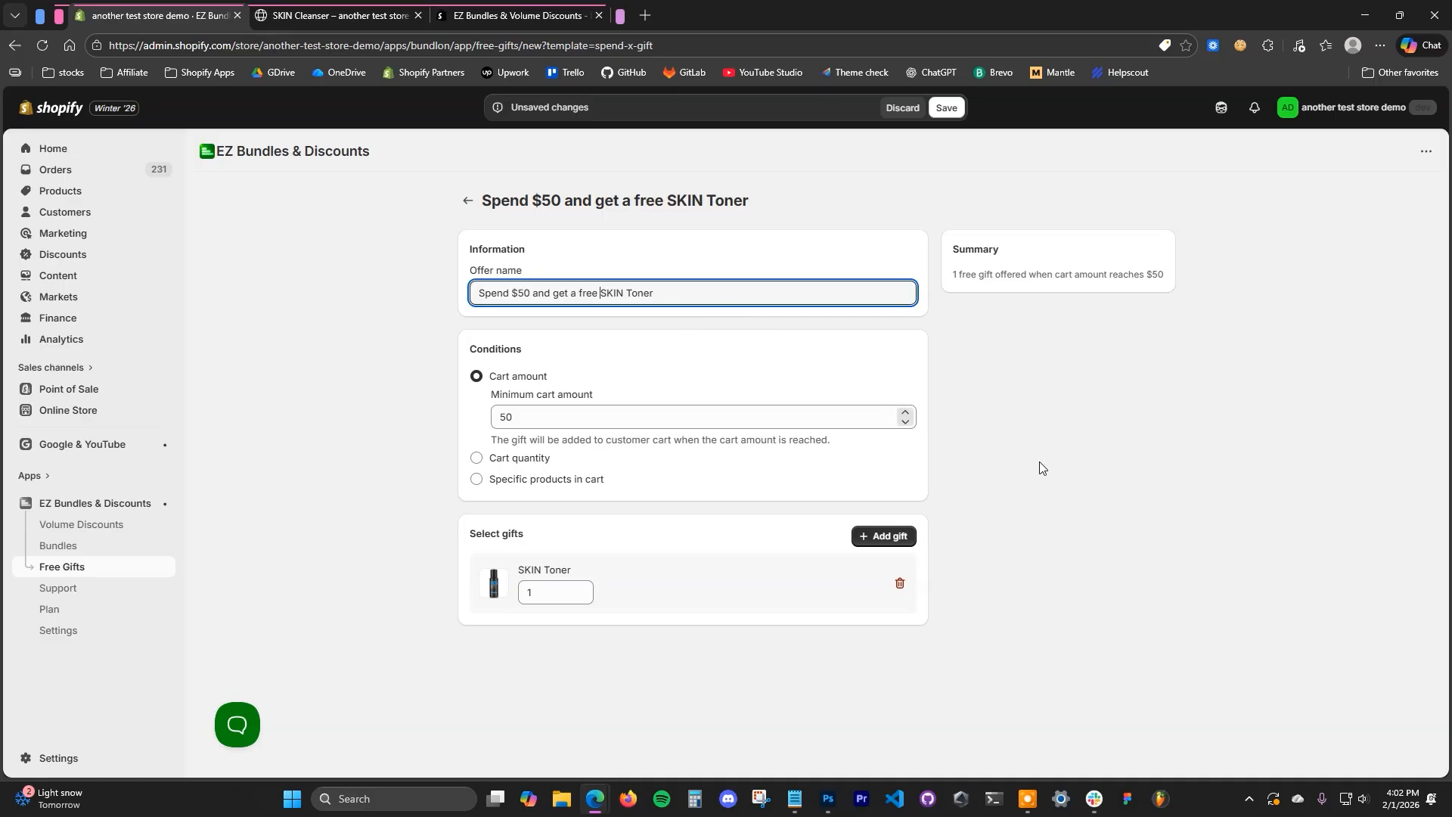
left_click(947, 108)
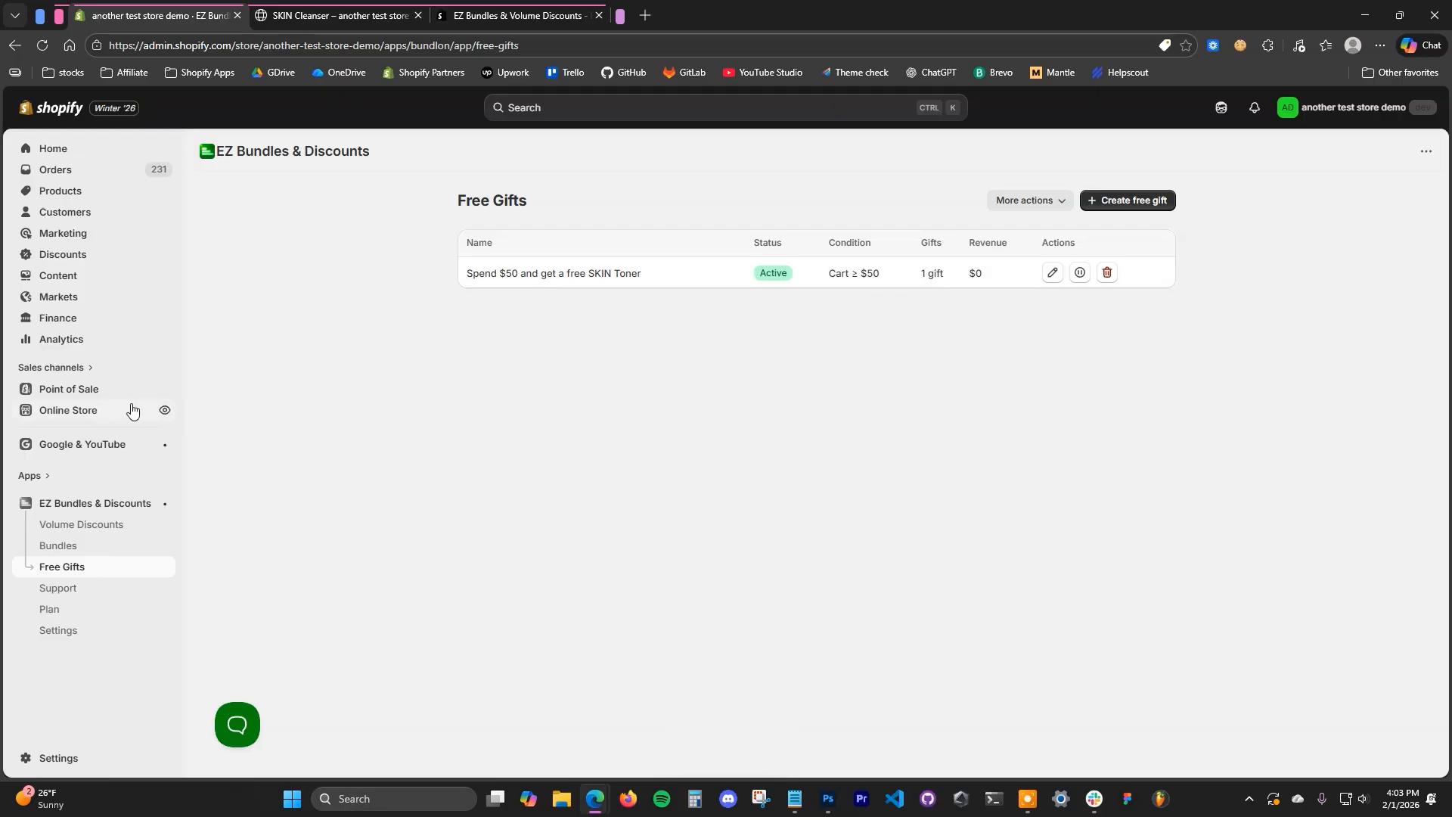
- Open the live theme's editor in a separate browser tab and enable the Free Gifts app embed
left_click(87, 412, "ctrl")
left_click(327, 8)
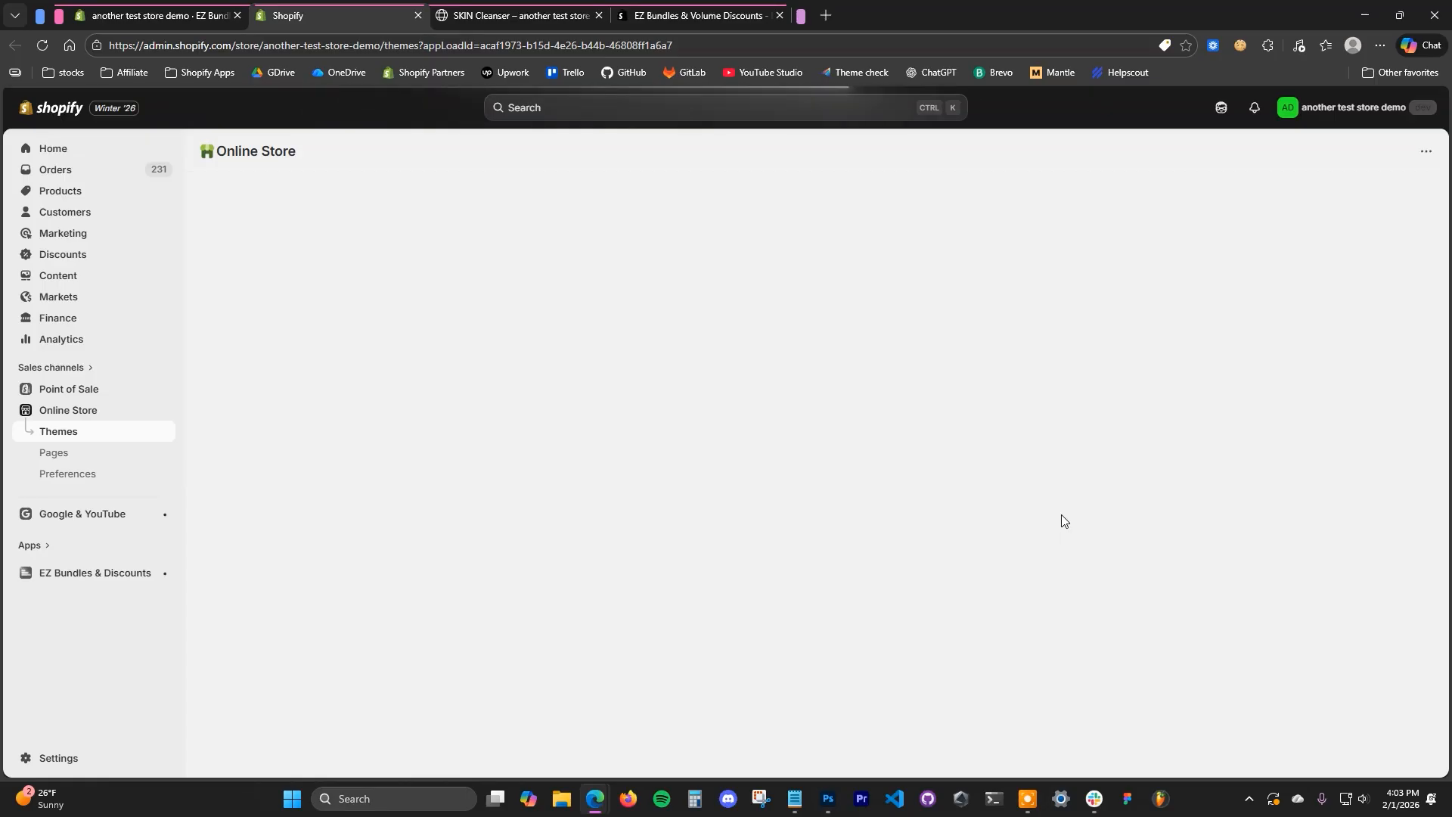
left_click(1119, 524)
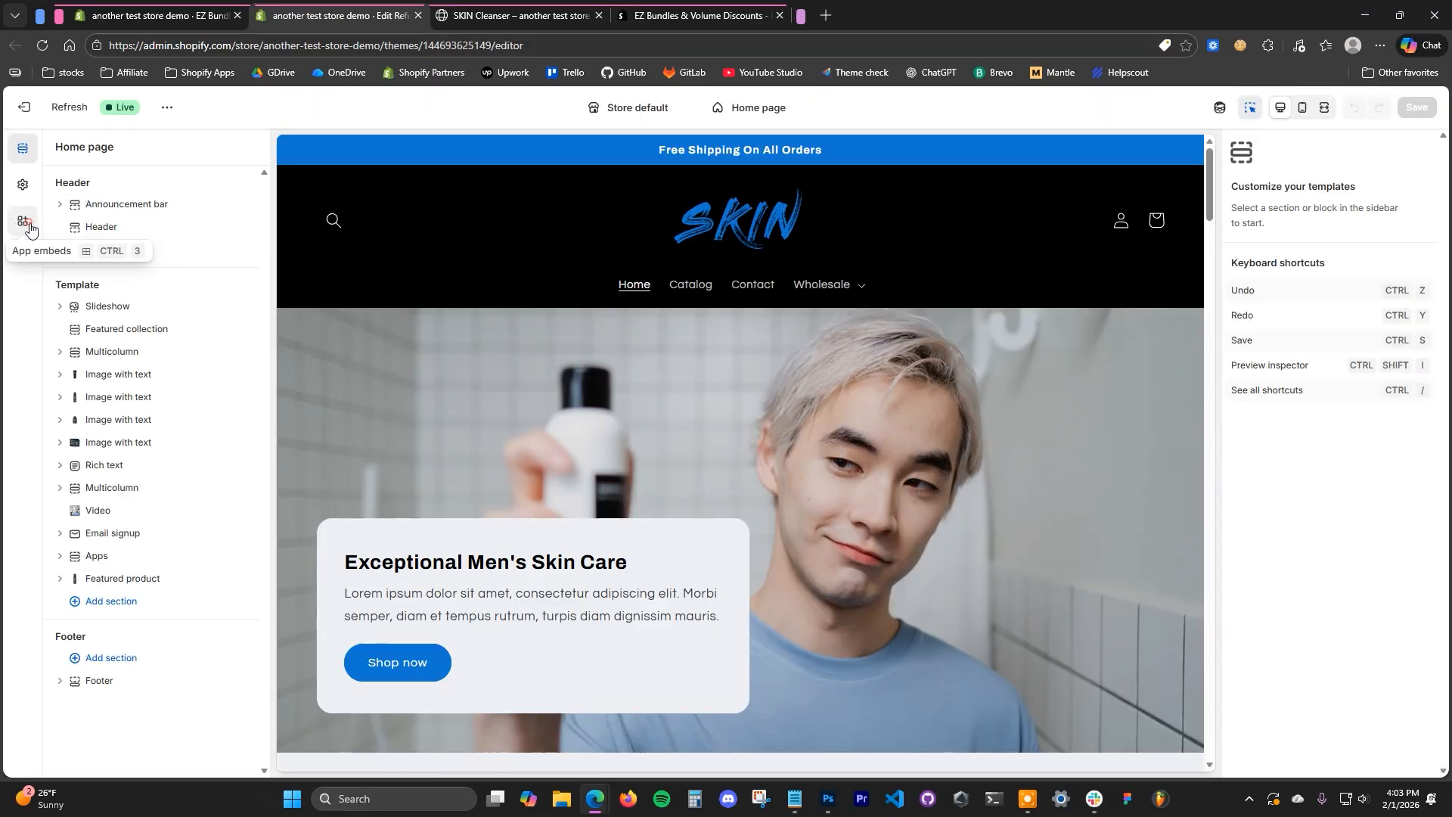
left_click(23, 222)
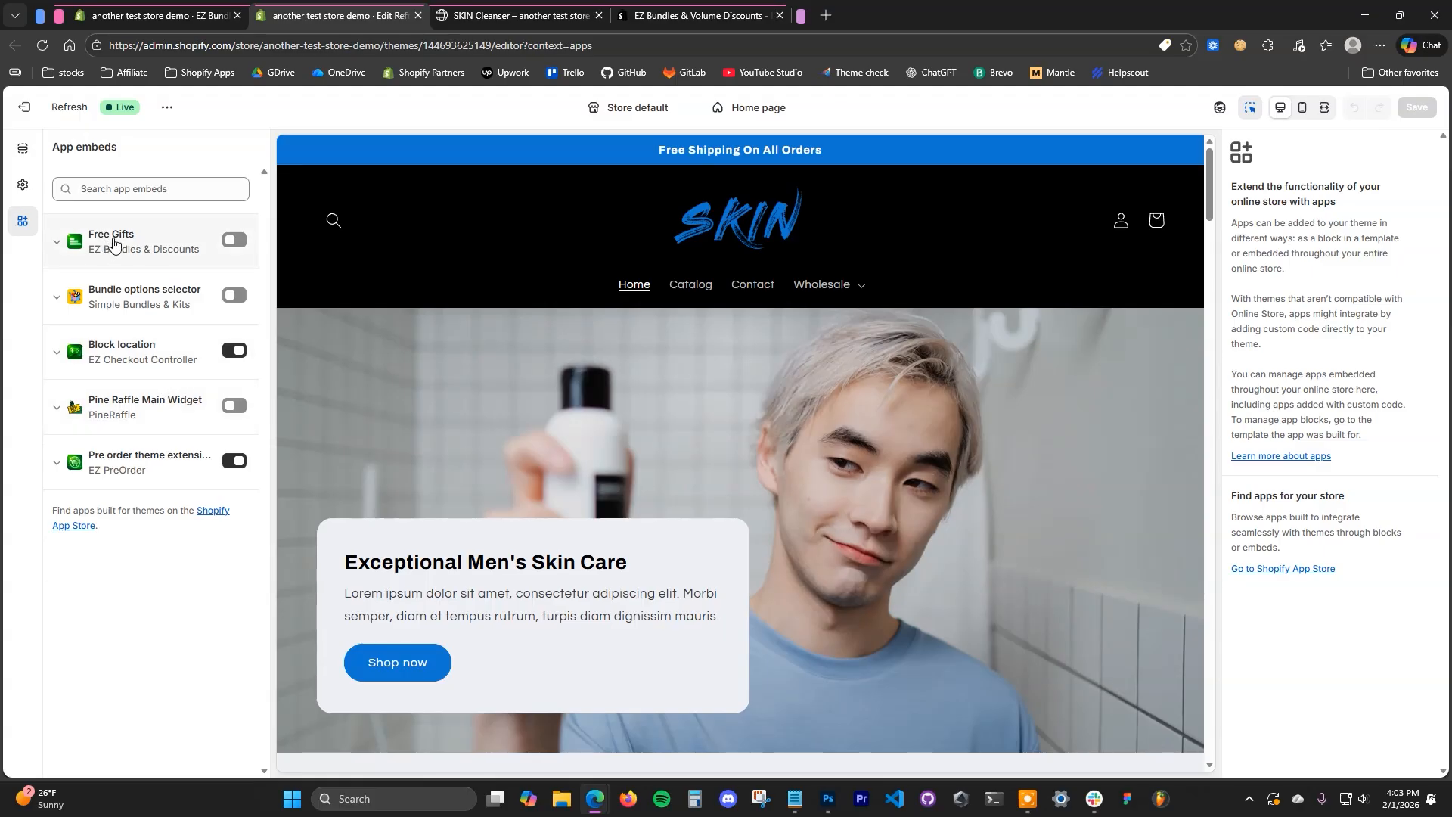
left_click(233, 241)
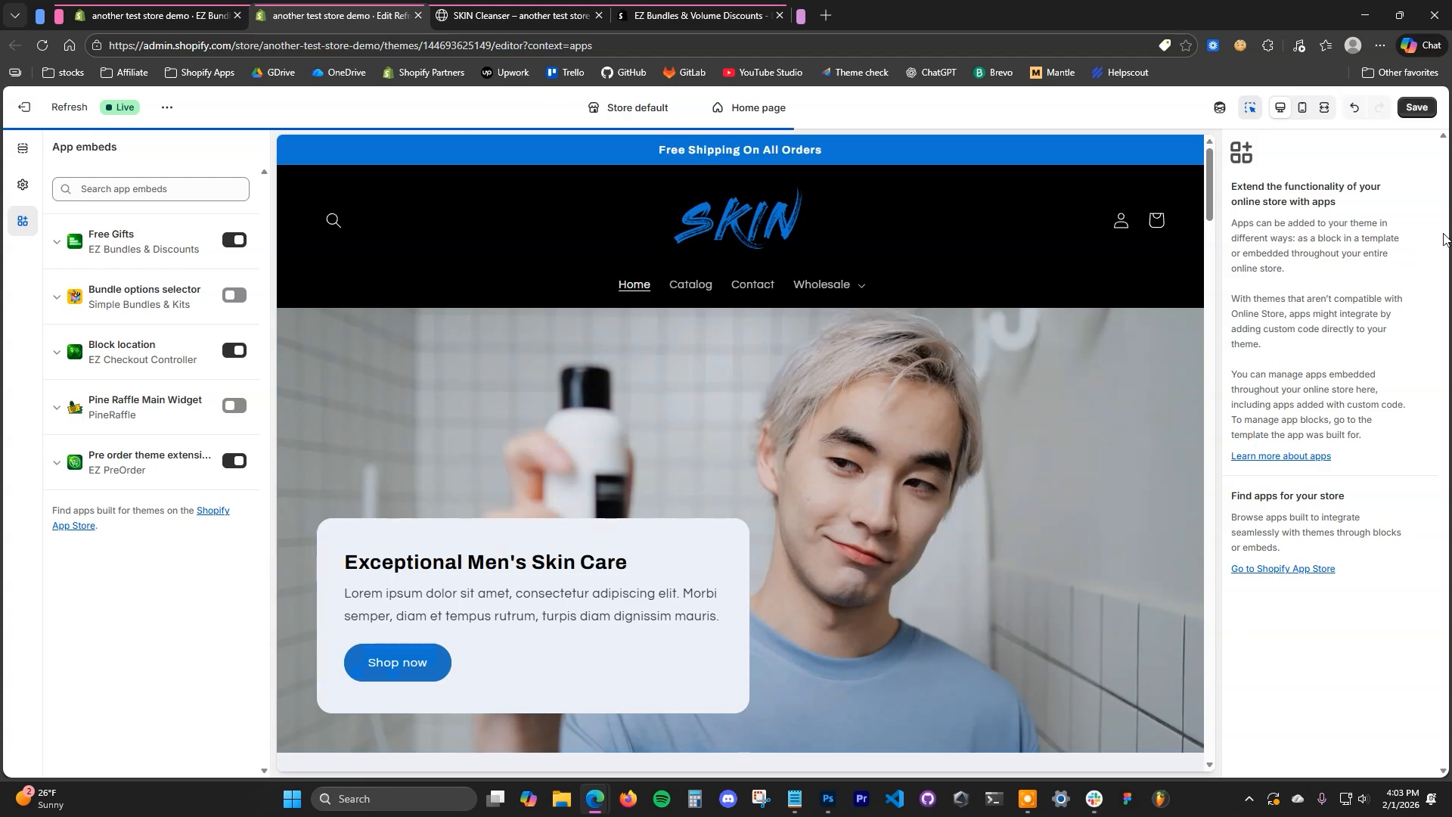
- Add one SKIN Cleanser to the cart from its storefront product page
left_click(514, 15)
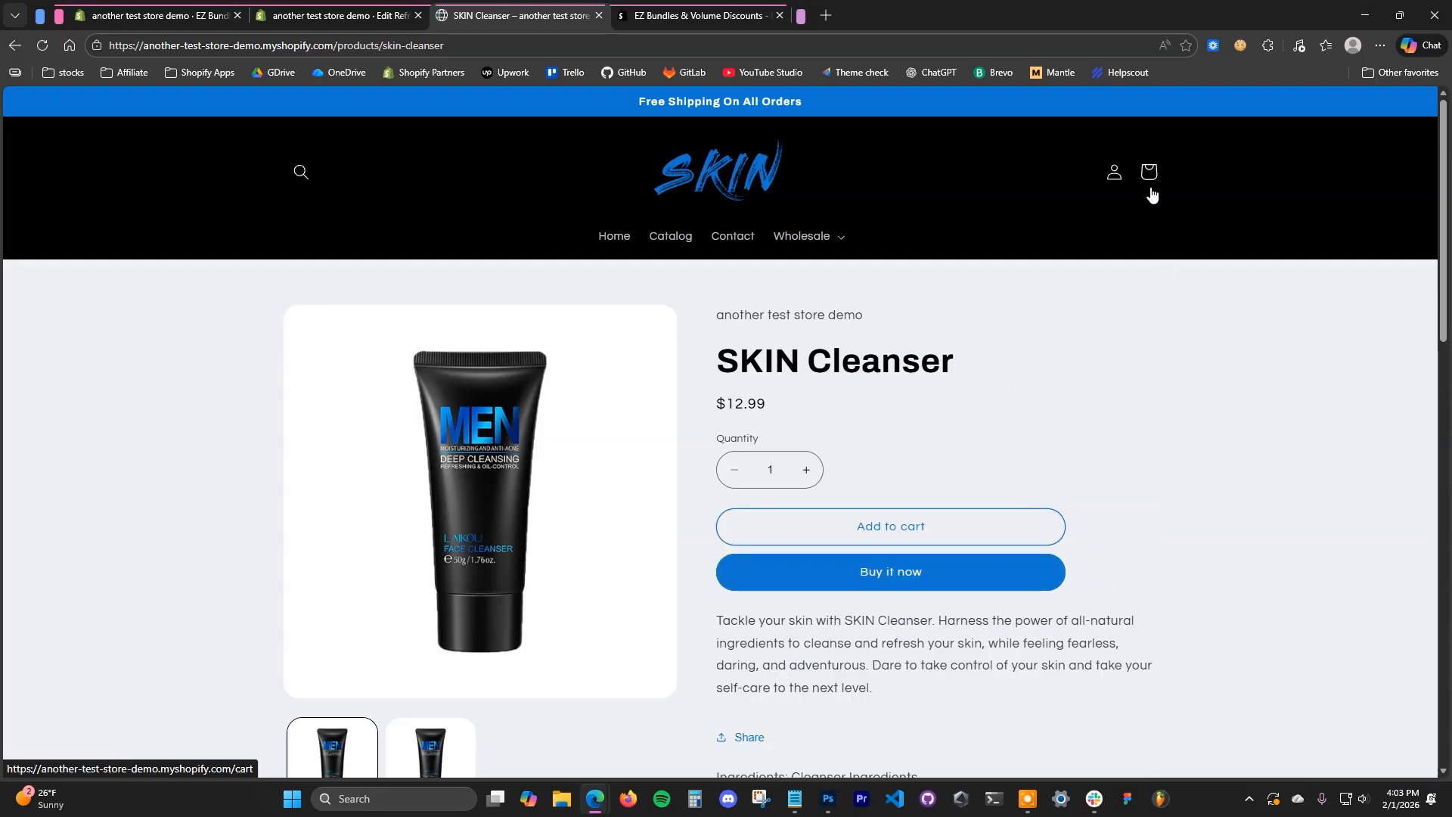
left_click(996, 522)
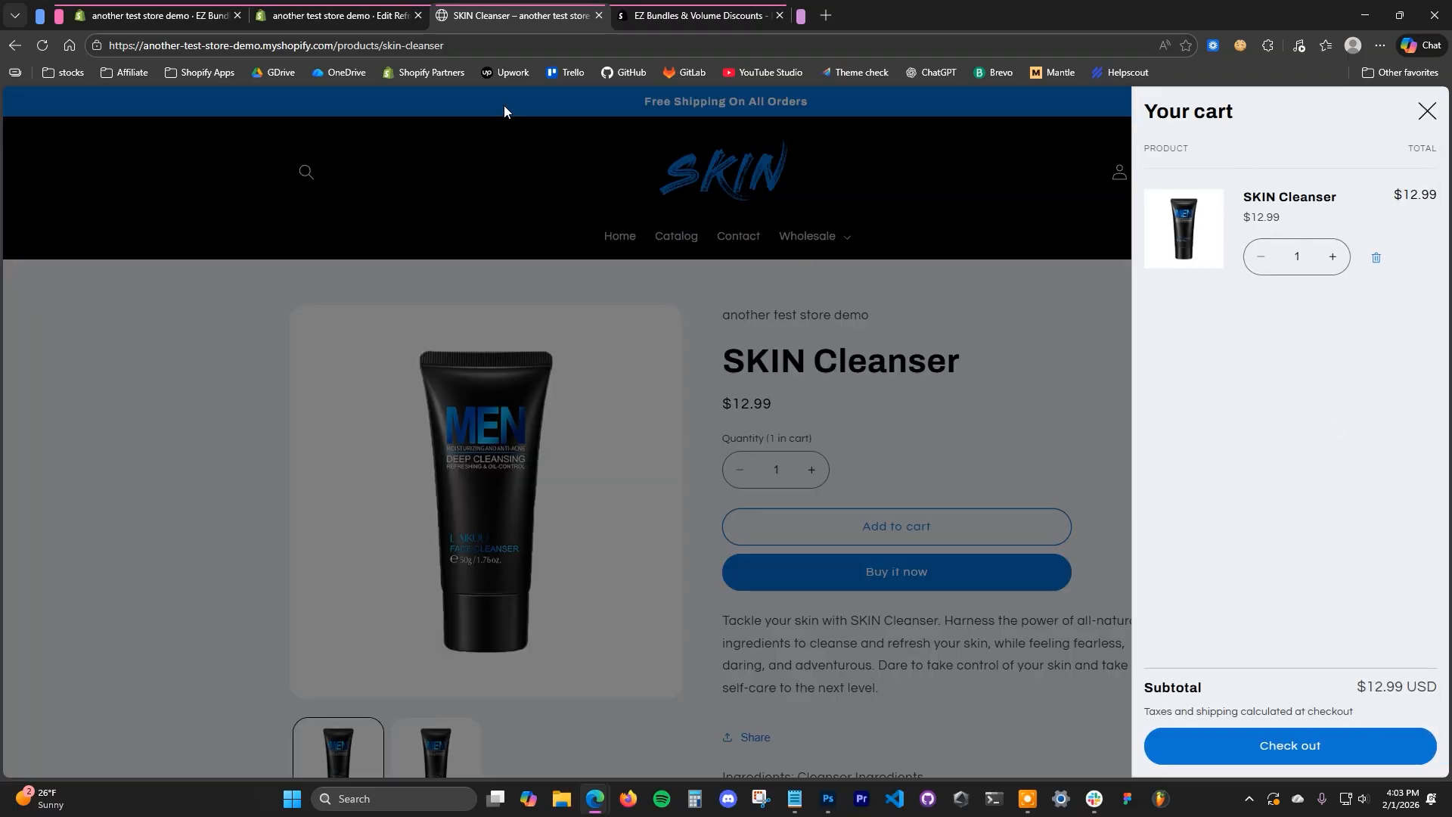
- Save the theme with the Free Gifts app embed enabled
left_click(337, 15)
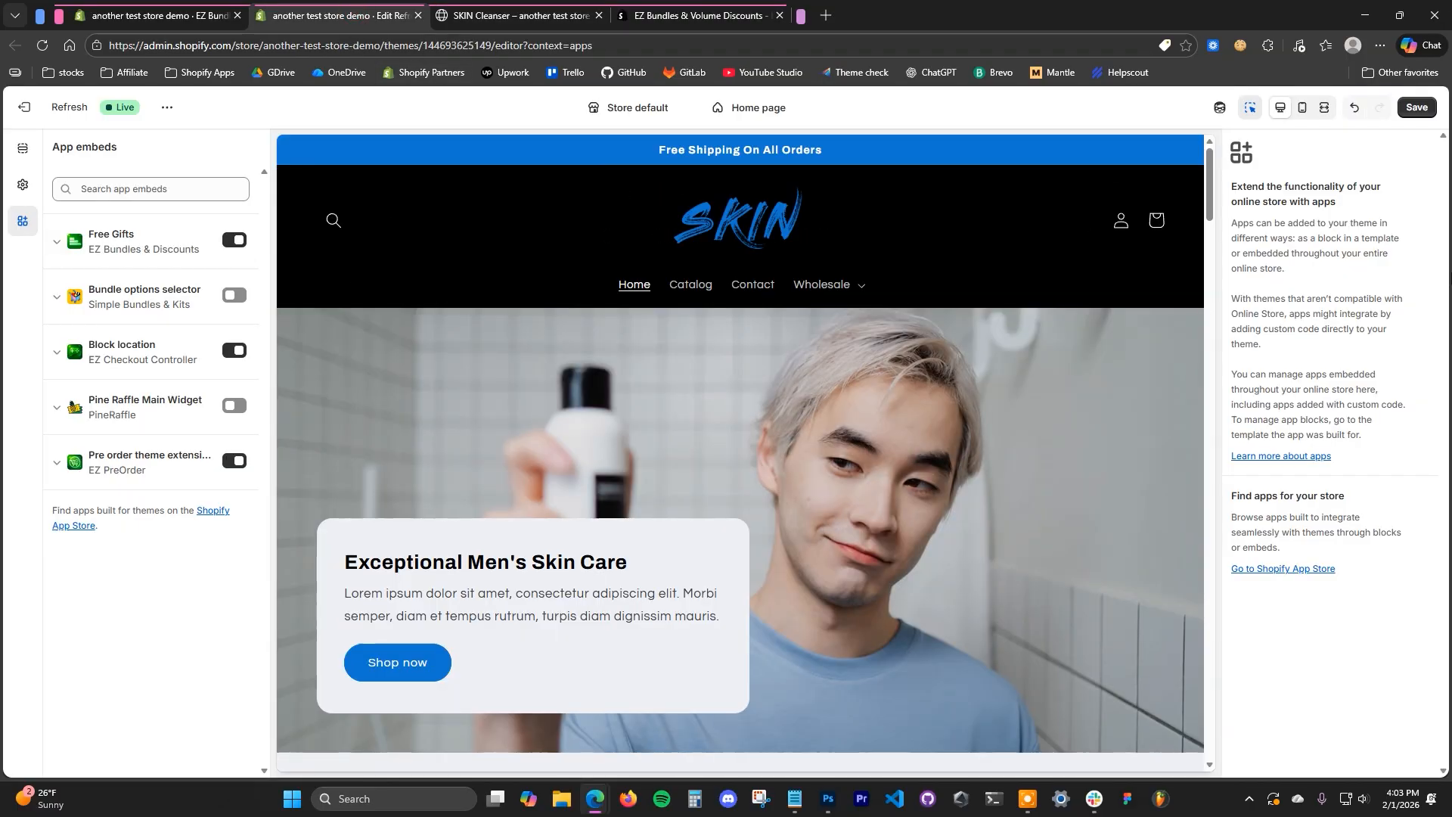
left_click(1417, 107)
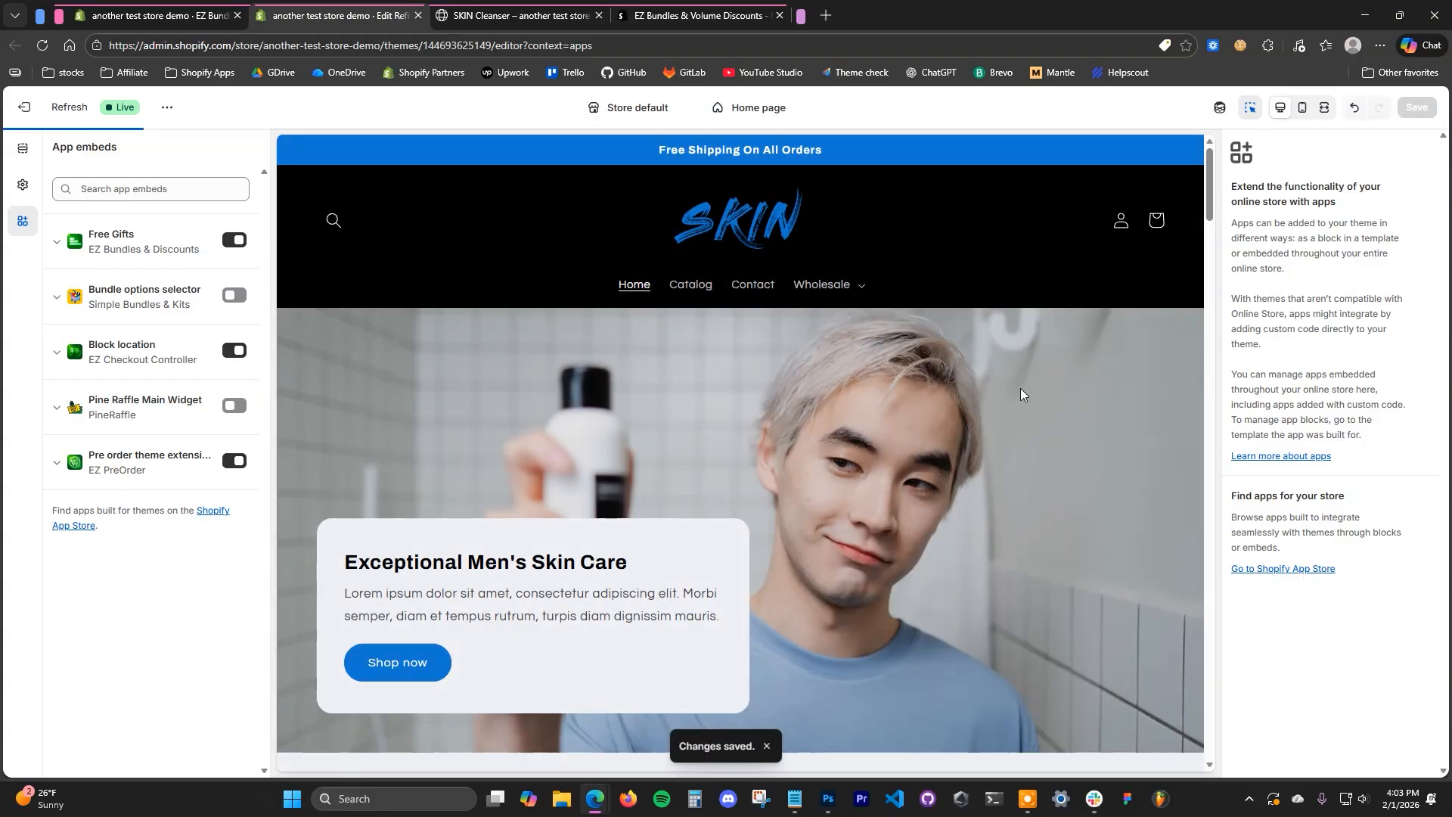
- Reload the storefront's SKIN Cleanser page and add another cleanser to the cart
left_click(510, 9)
left_click(42, 45)
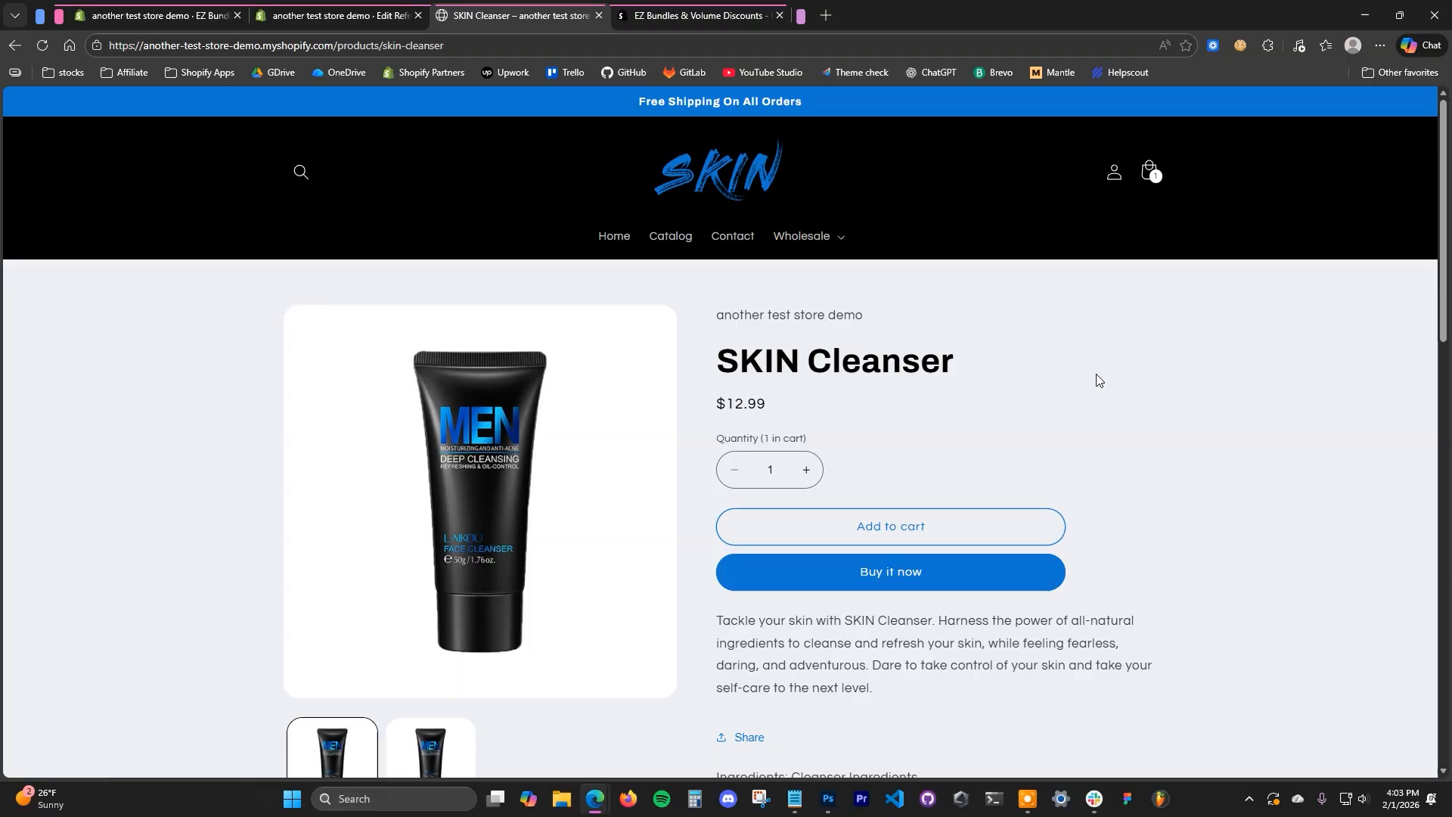
left_click(971, 528)
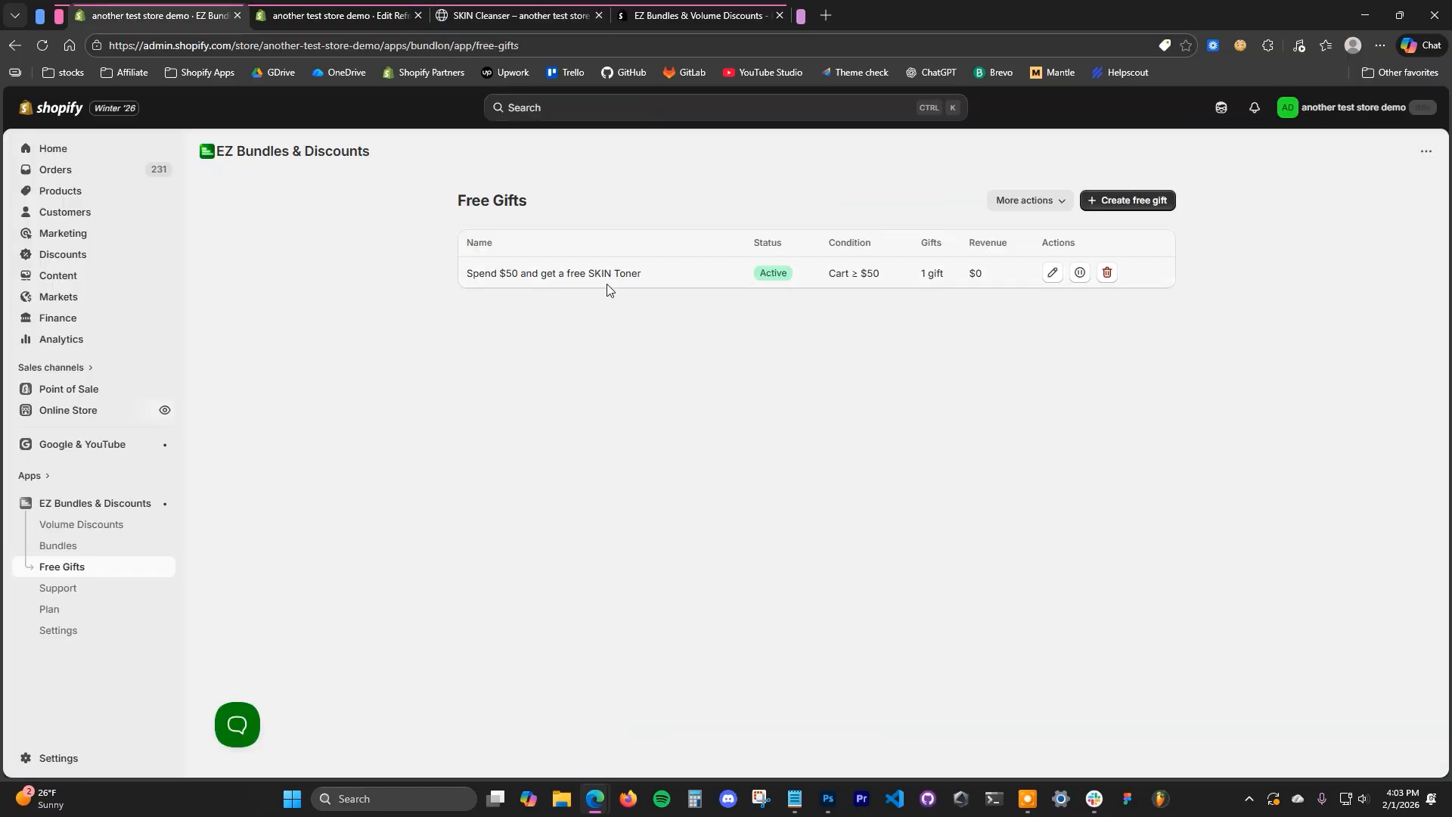
- Return to the admin's Free Gifts page and create a free gift from the Buy 1 get 1 template
left_click(531, 7)
left_click(227, 11)
left_click(1107, 214)
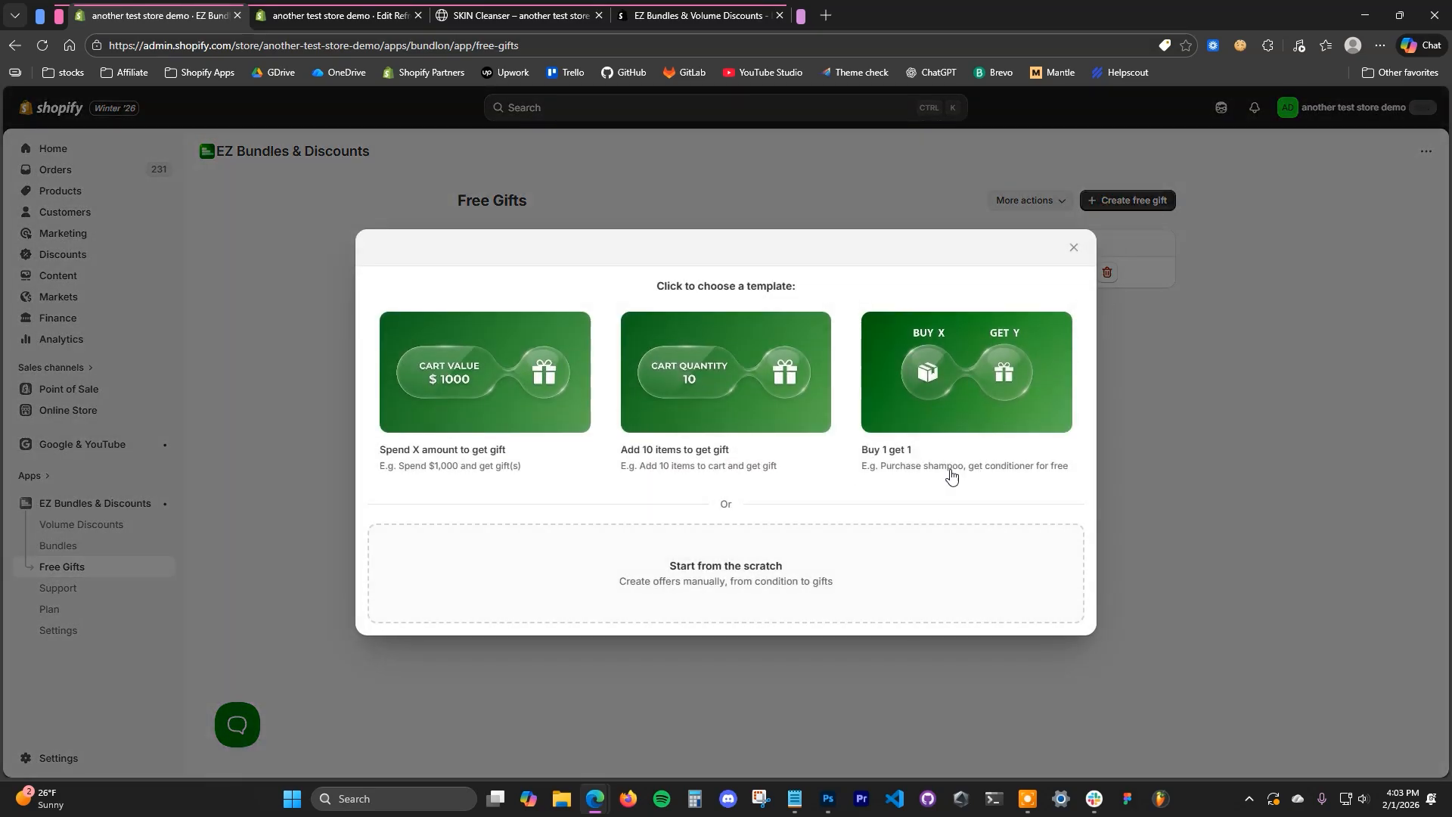
left_click(969, 451)
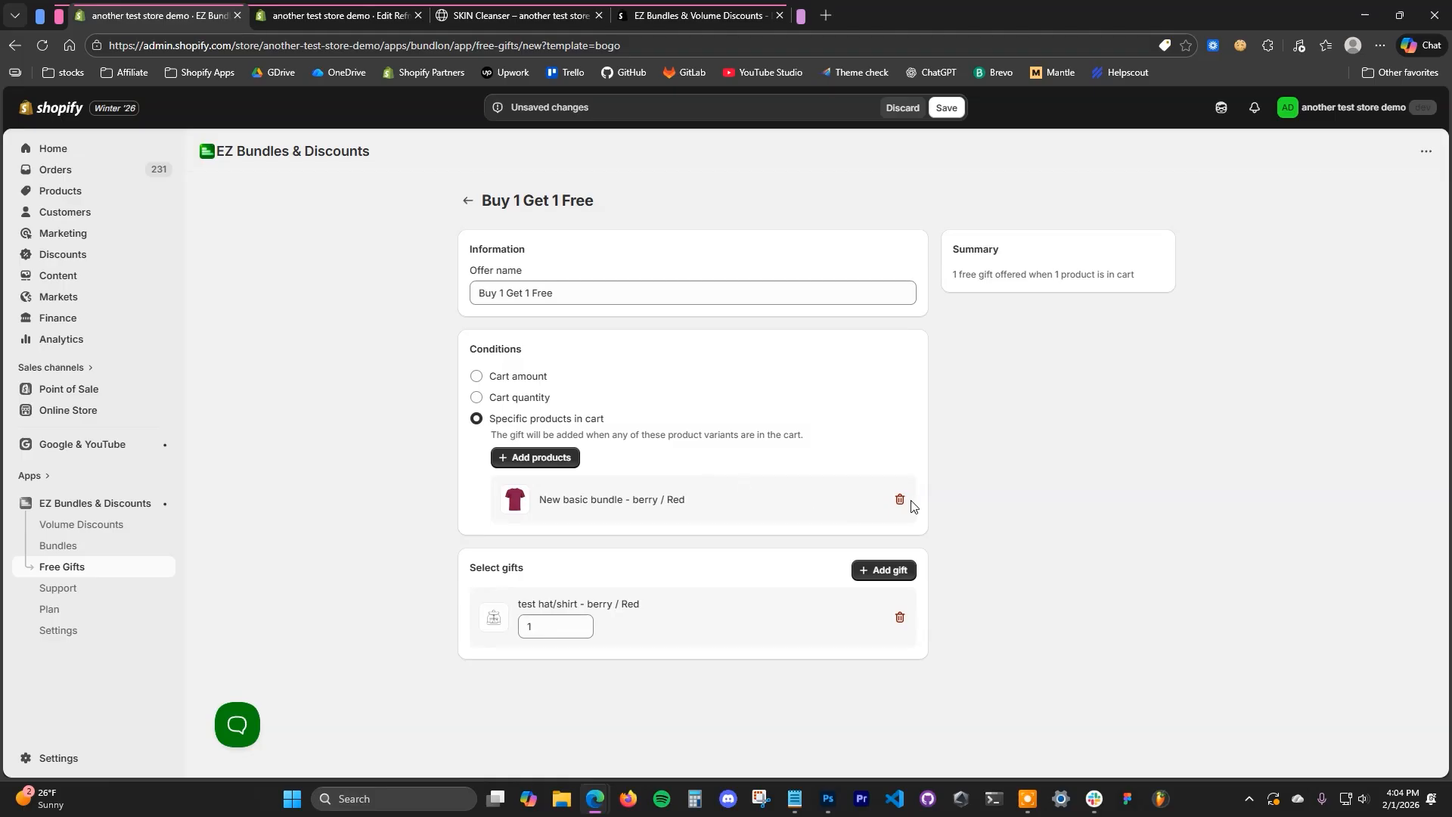
- Replace the sample qualifying product in the offer's conditions with SKIN Cleanser
left_click(537, 458)
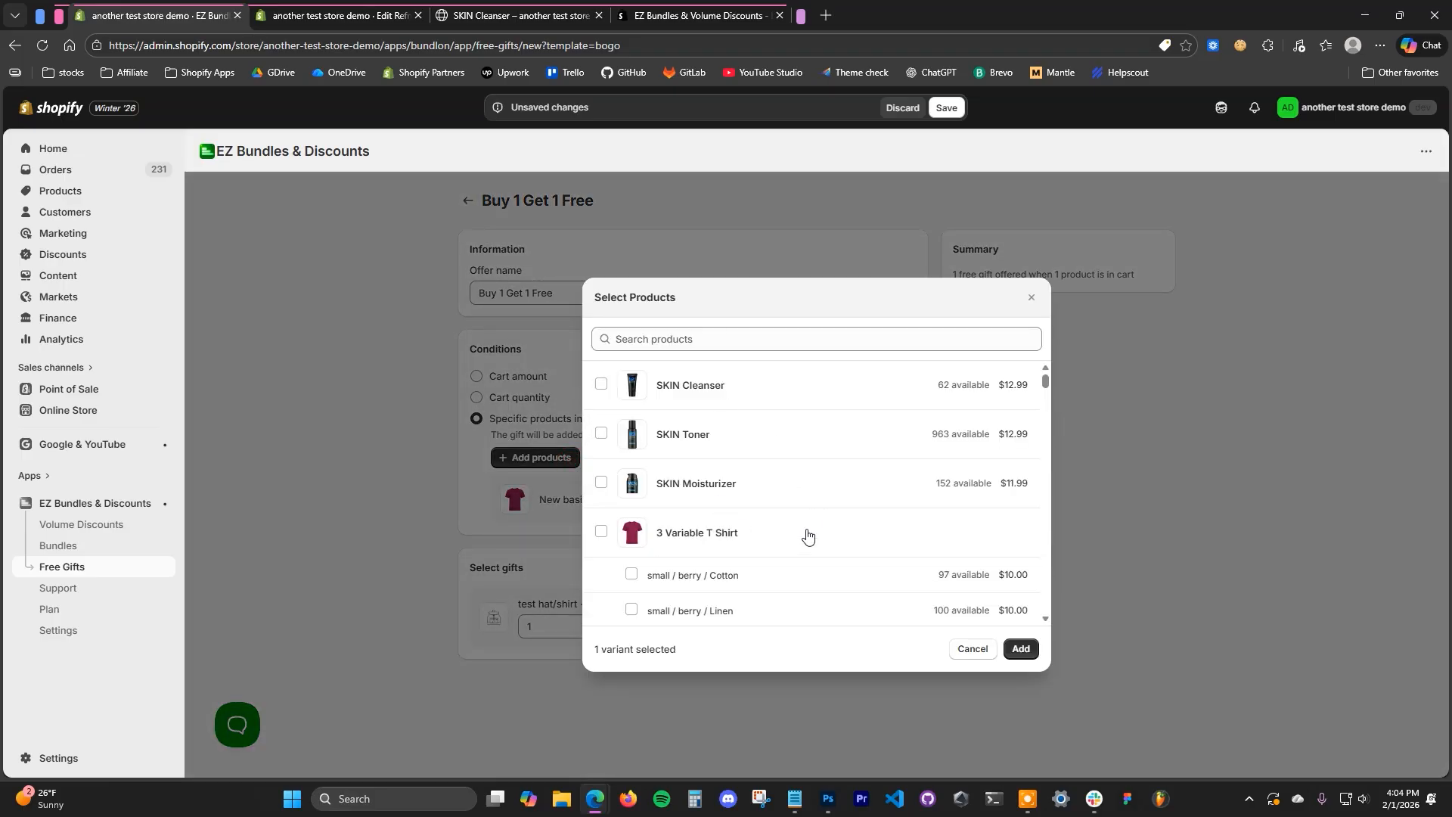
left_click(1031, 297)
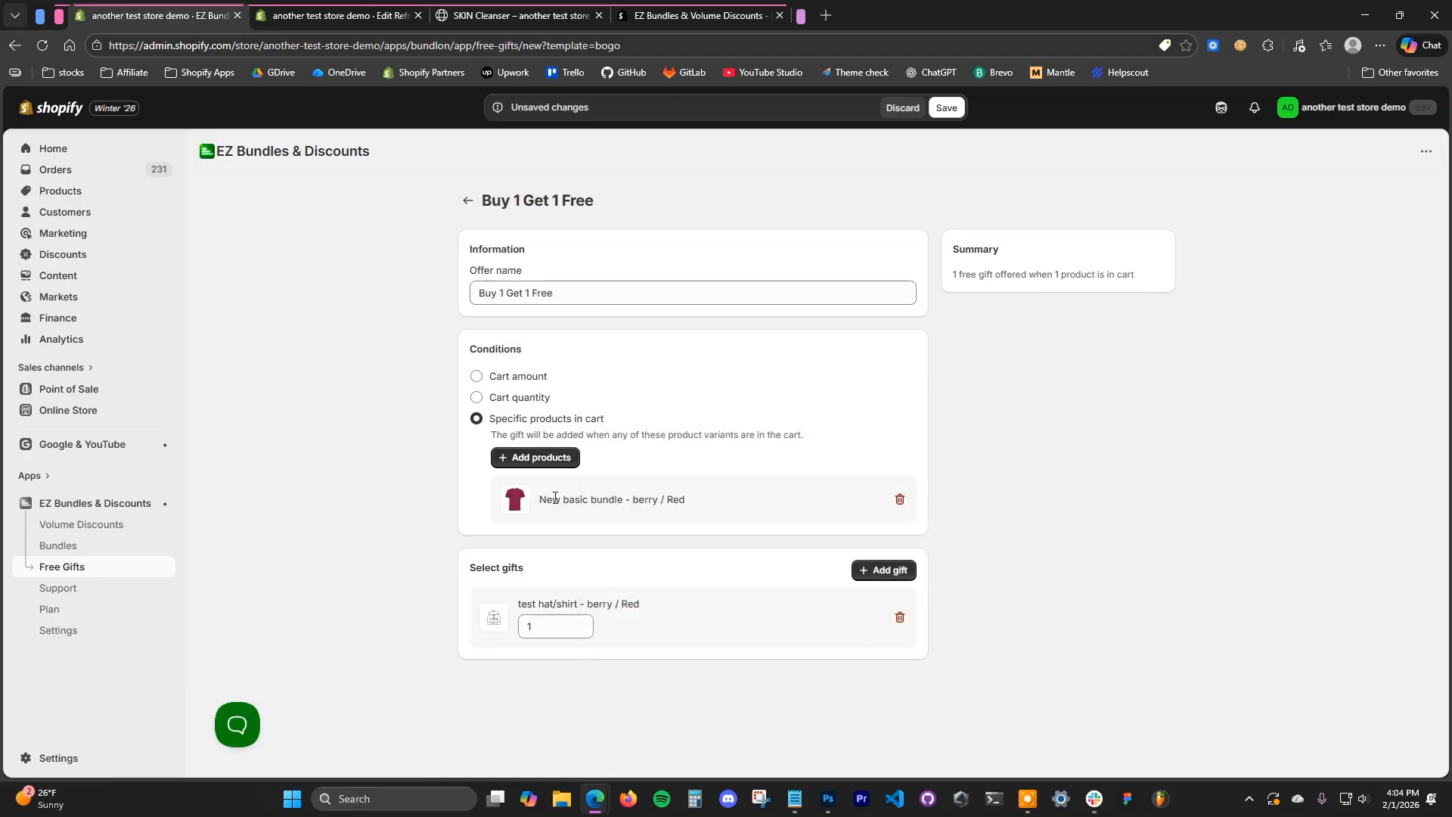
left_click(540, 462)
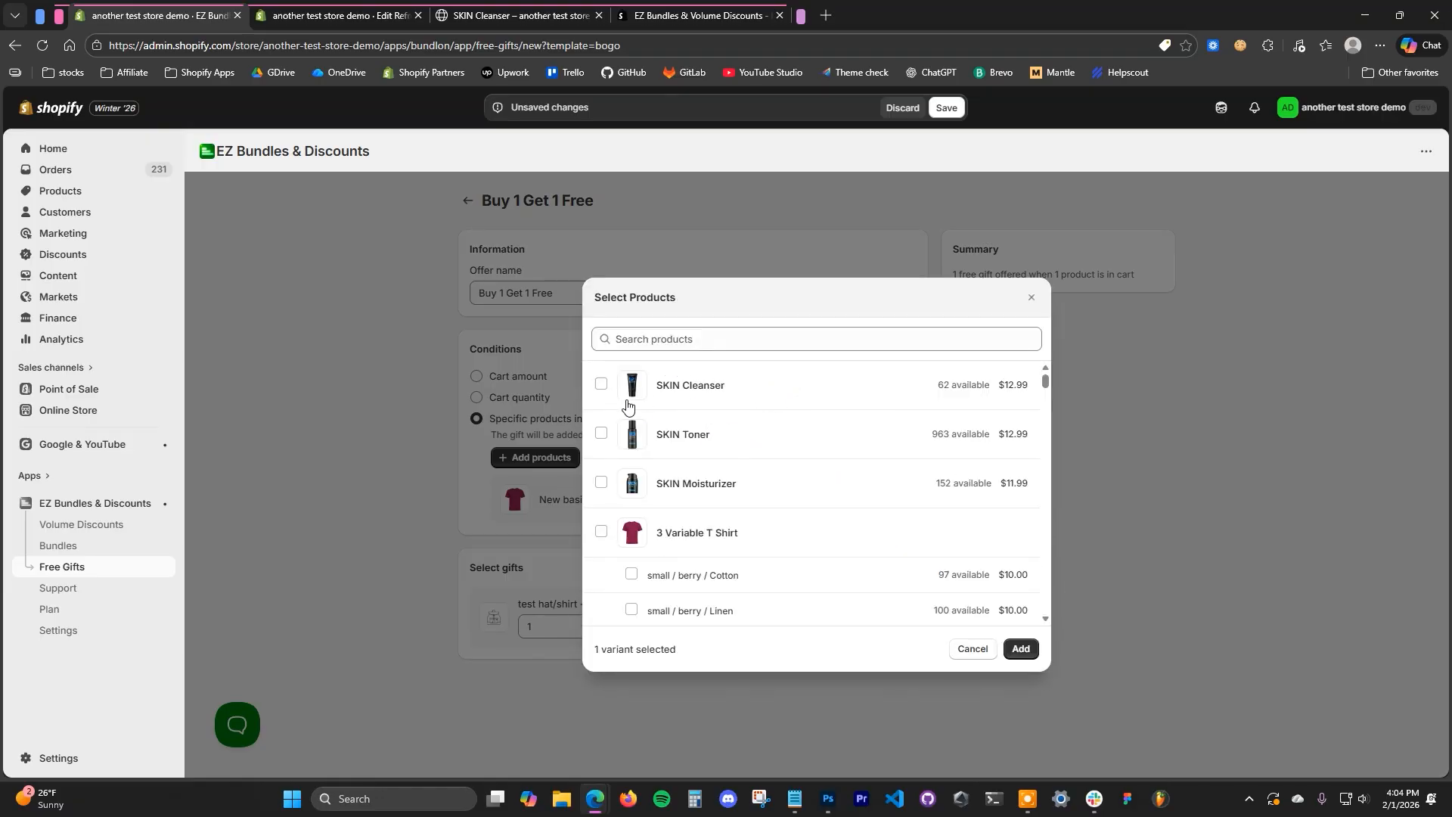
left_click(601, 386)
left_click(1021, 649)
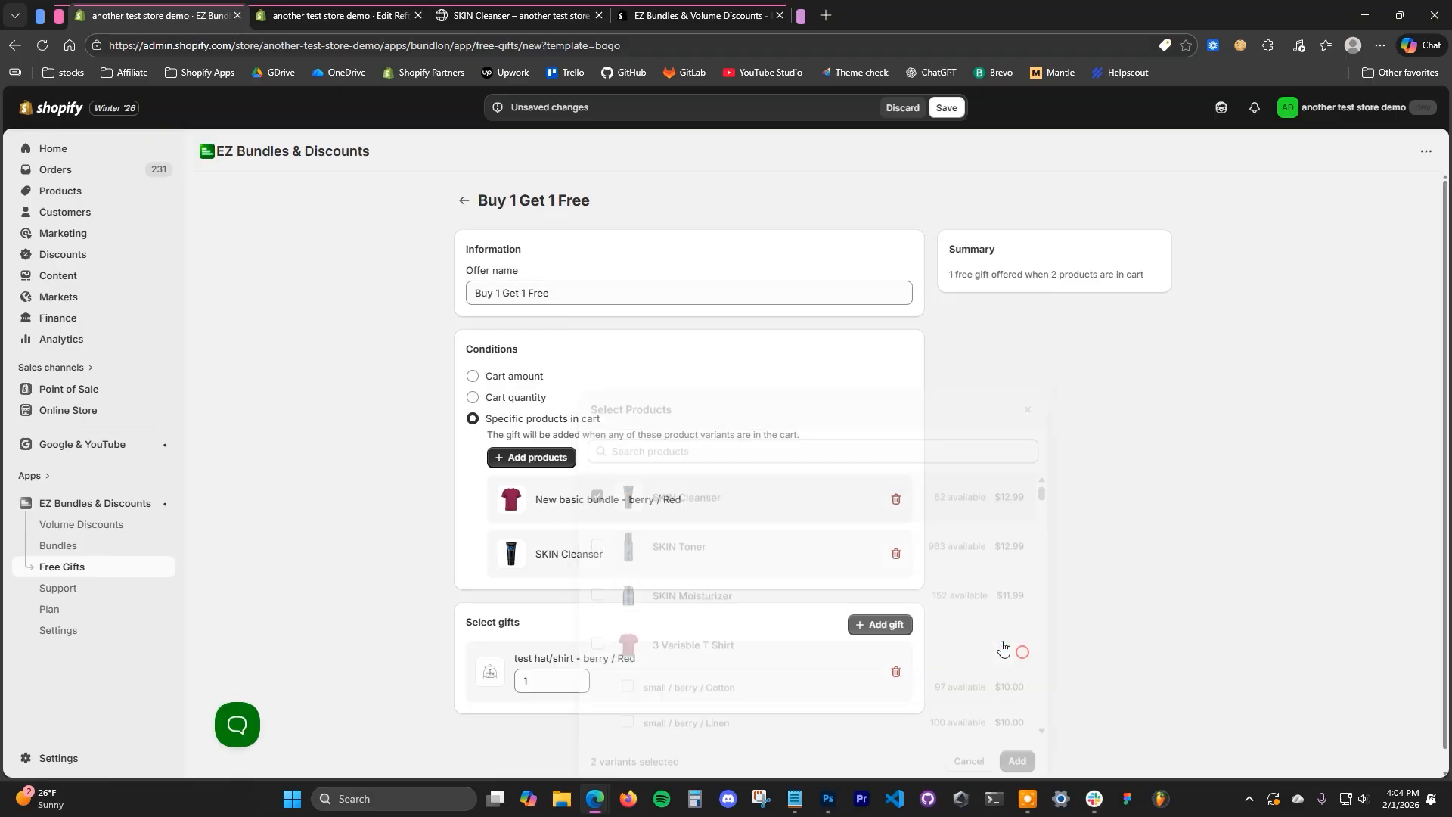
left_click(896, 499)
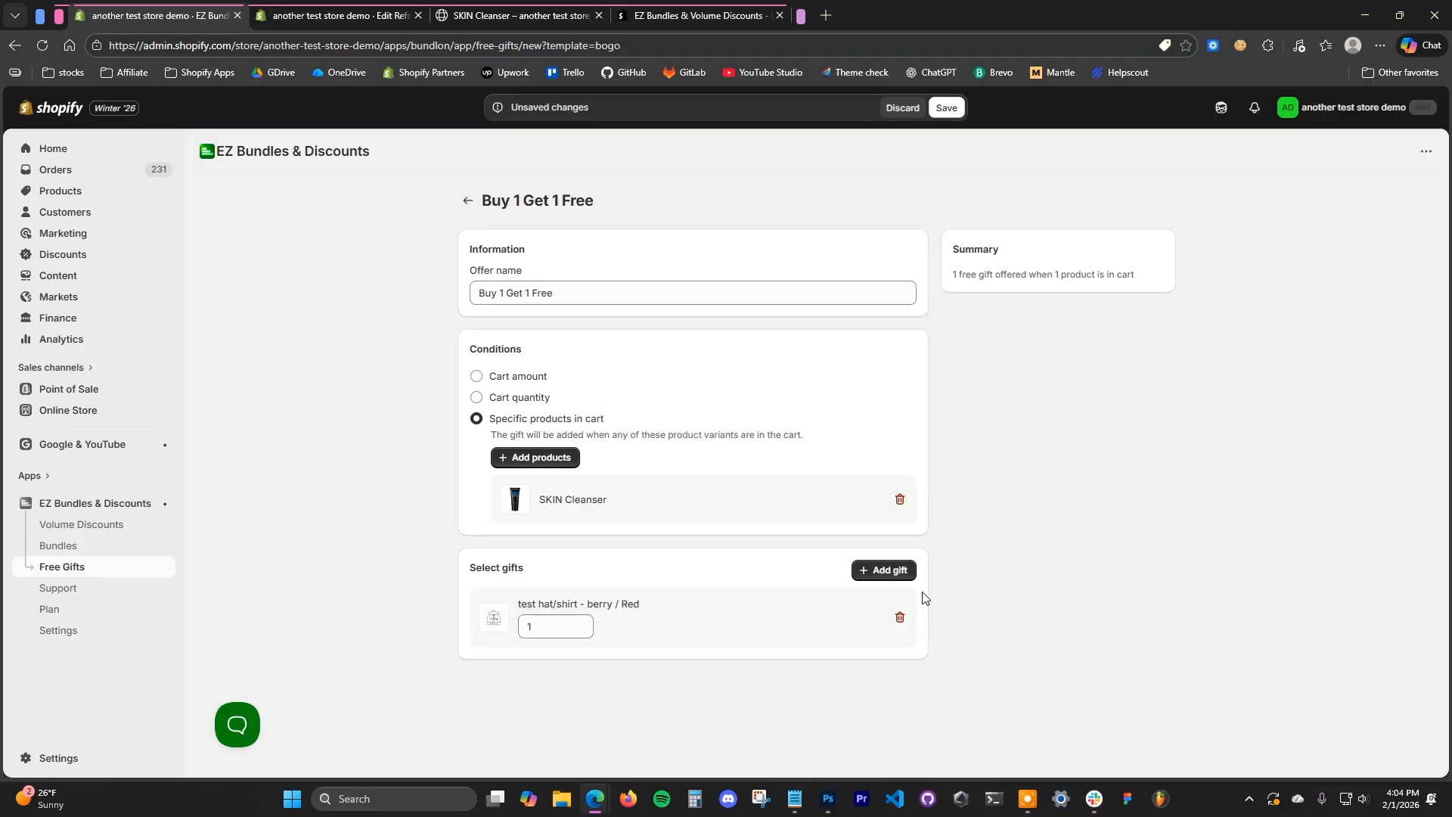
- Replace the sample test hat/shirt gift with SKIN Cleanser
left_click(898, 621)
left_click(884, 569)
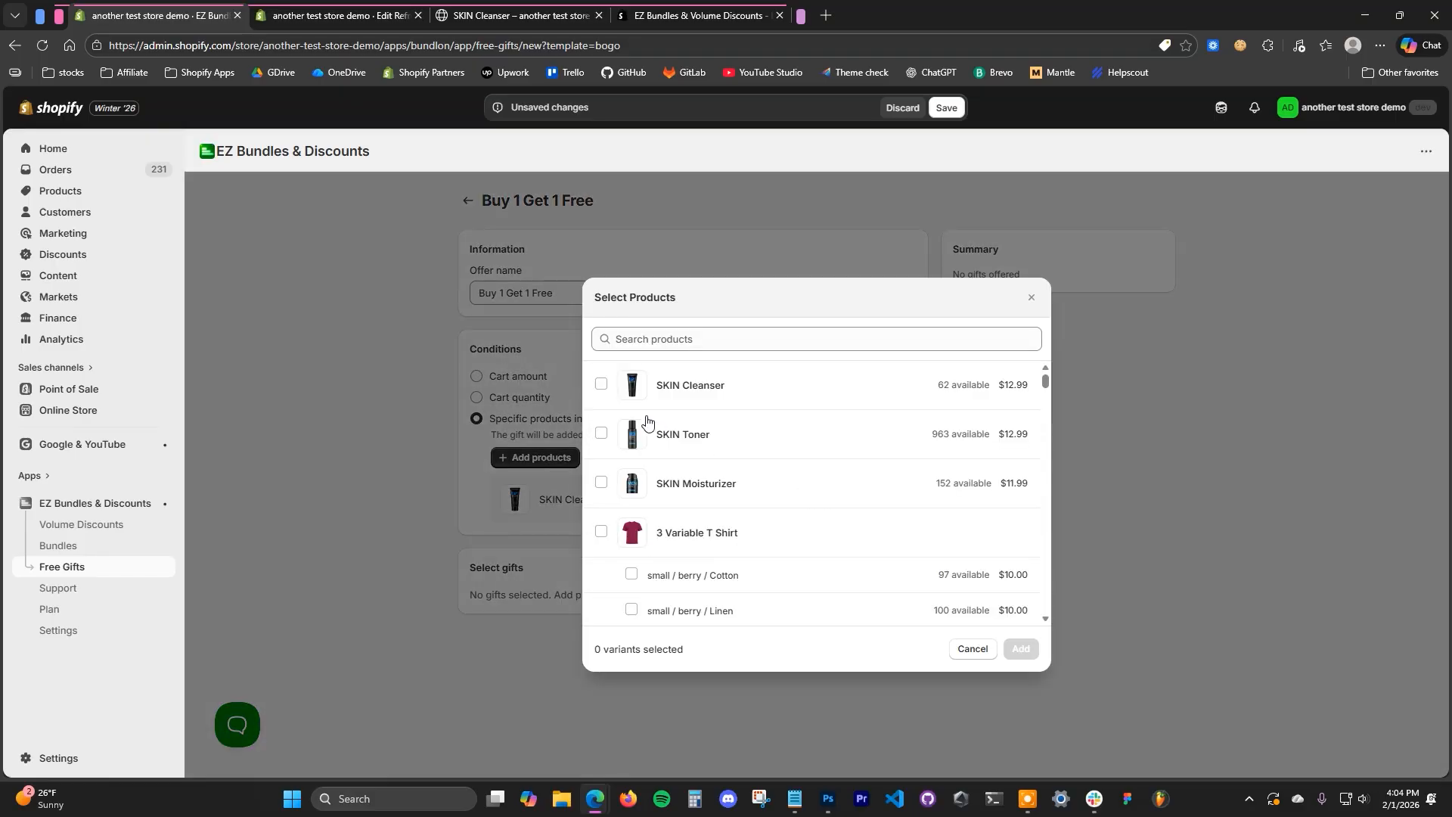
left_click(602, 386)
left_click(1021, 648)
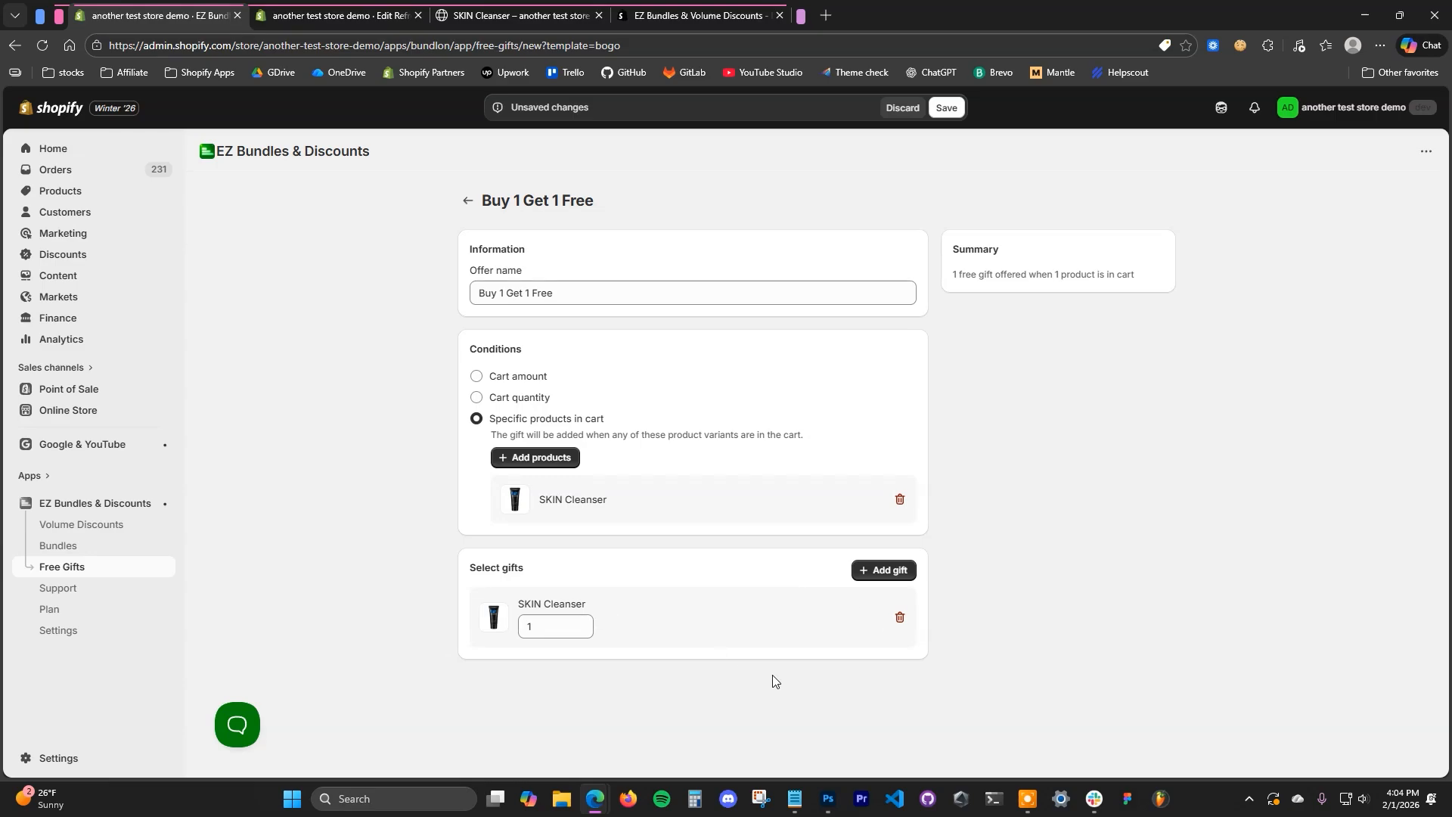
- Add SKIN Toner and SKIN Moisturizer as further qualifying products in the offer's conditions
left_click(560, 460)
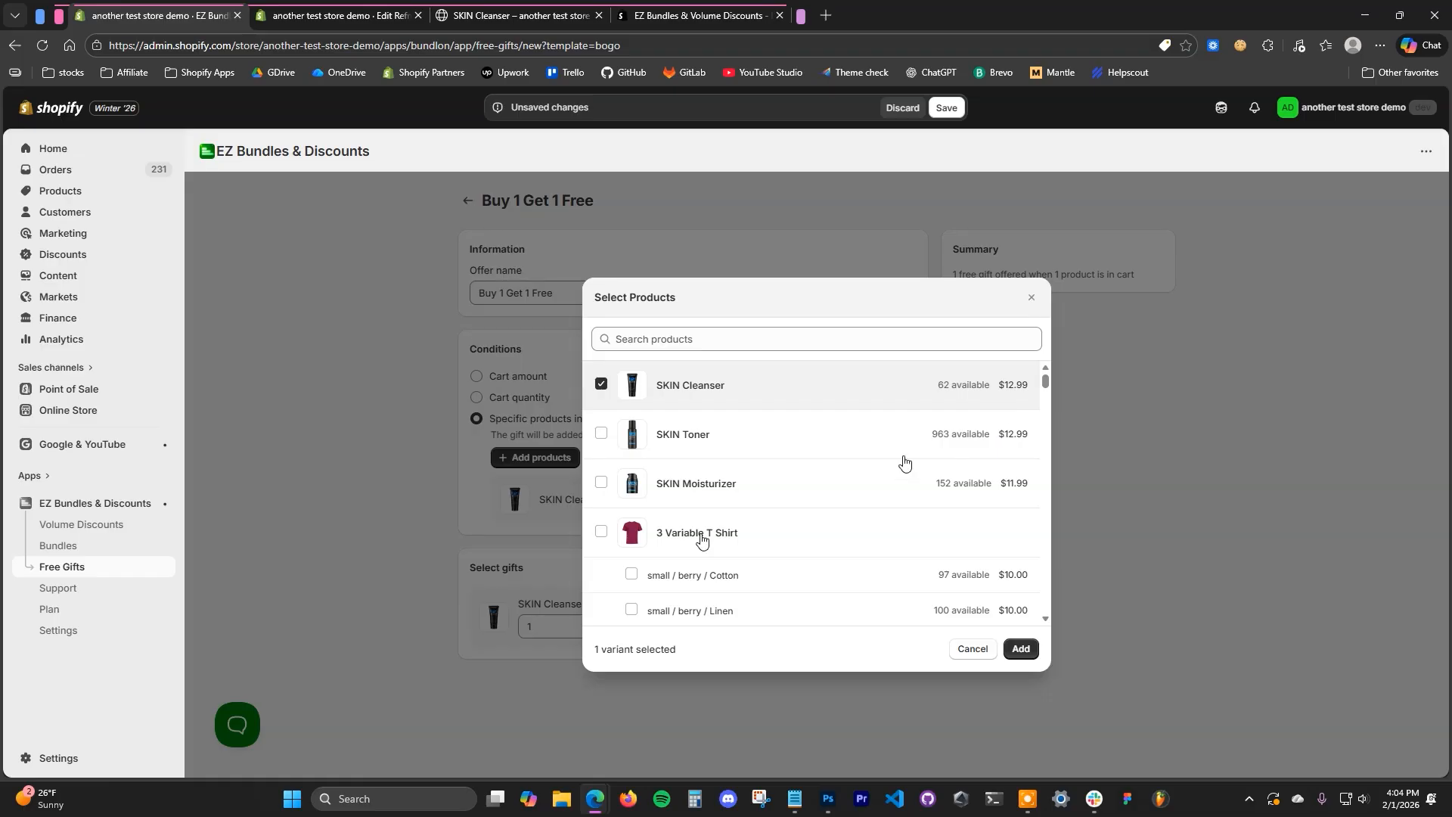
scroll(827, 597, "down", 5)
scroll(757, 529, "up", 5)
left_click(602, 433)
left_click(602, 483)
scroll(788, 555, "down", 8)
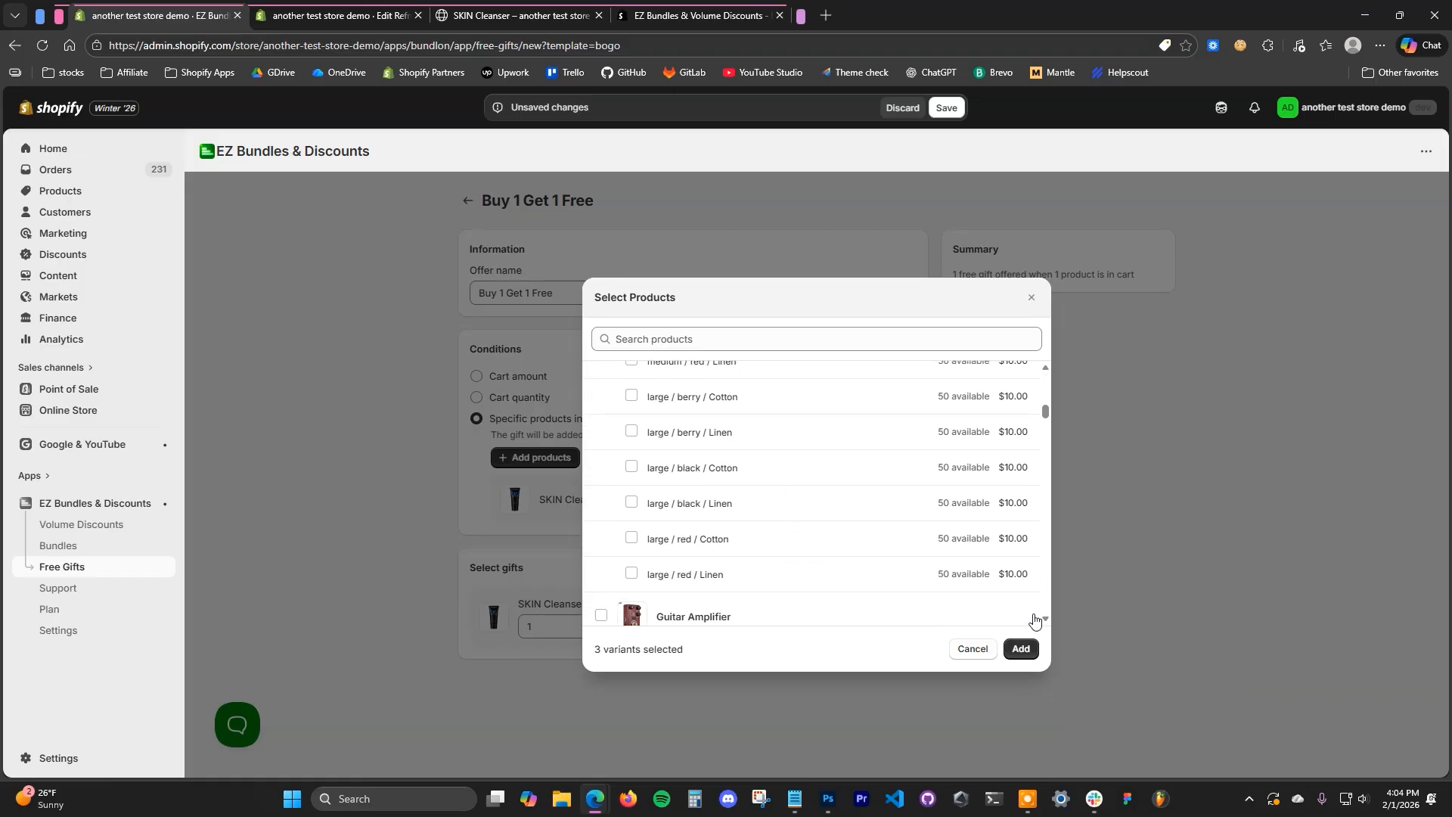
left_click(1021, 648)
scroll(643, 568, "down", 1)
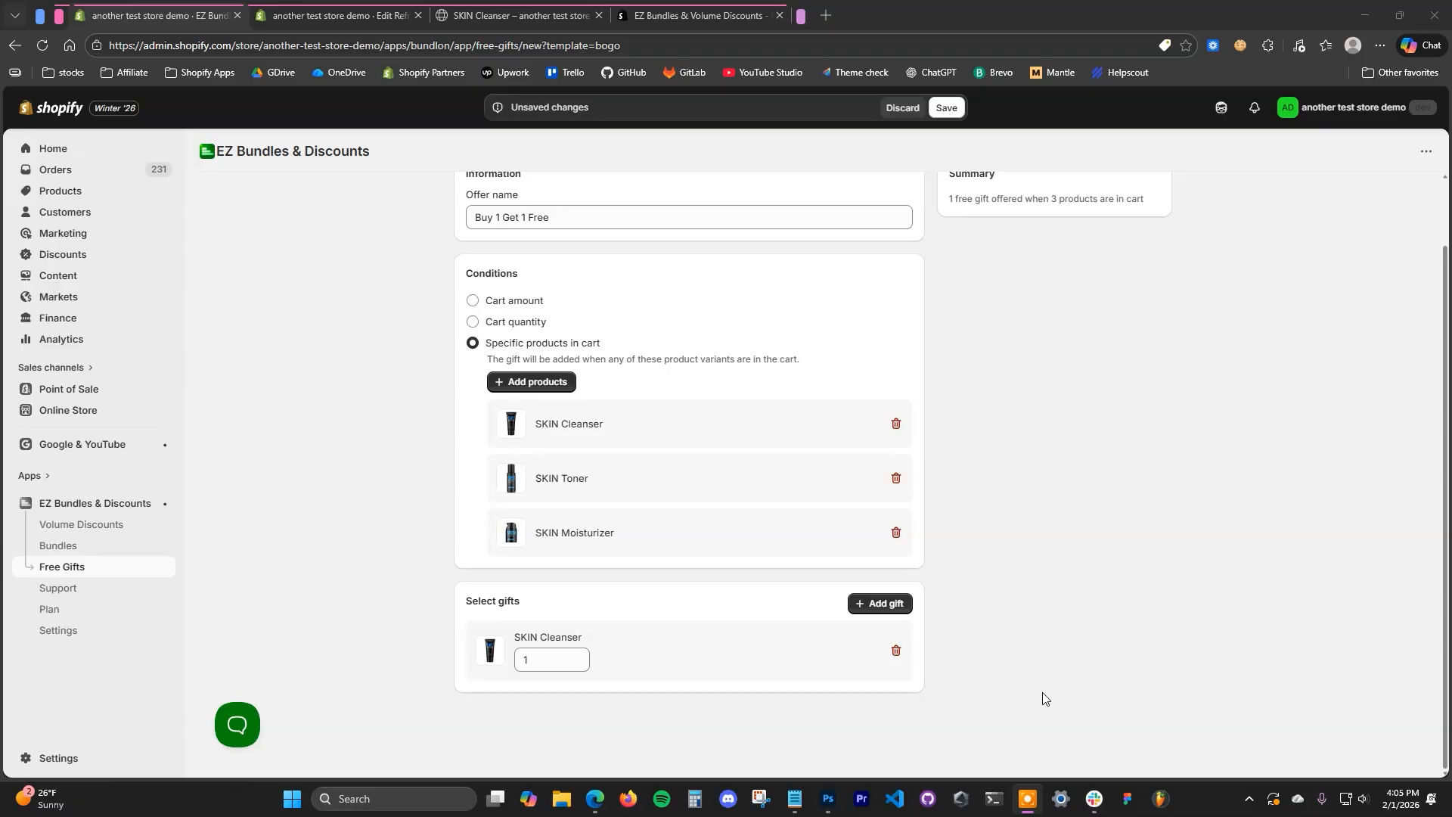
- Set the SKIN Cleanser gift's quantity to 3 and add SKIN Toner as a second gift
left_click(577, 659)
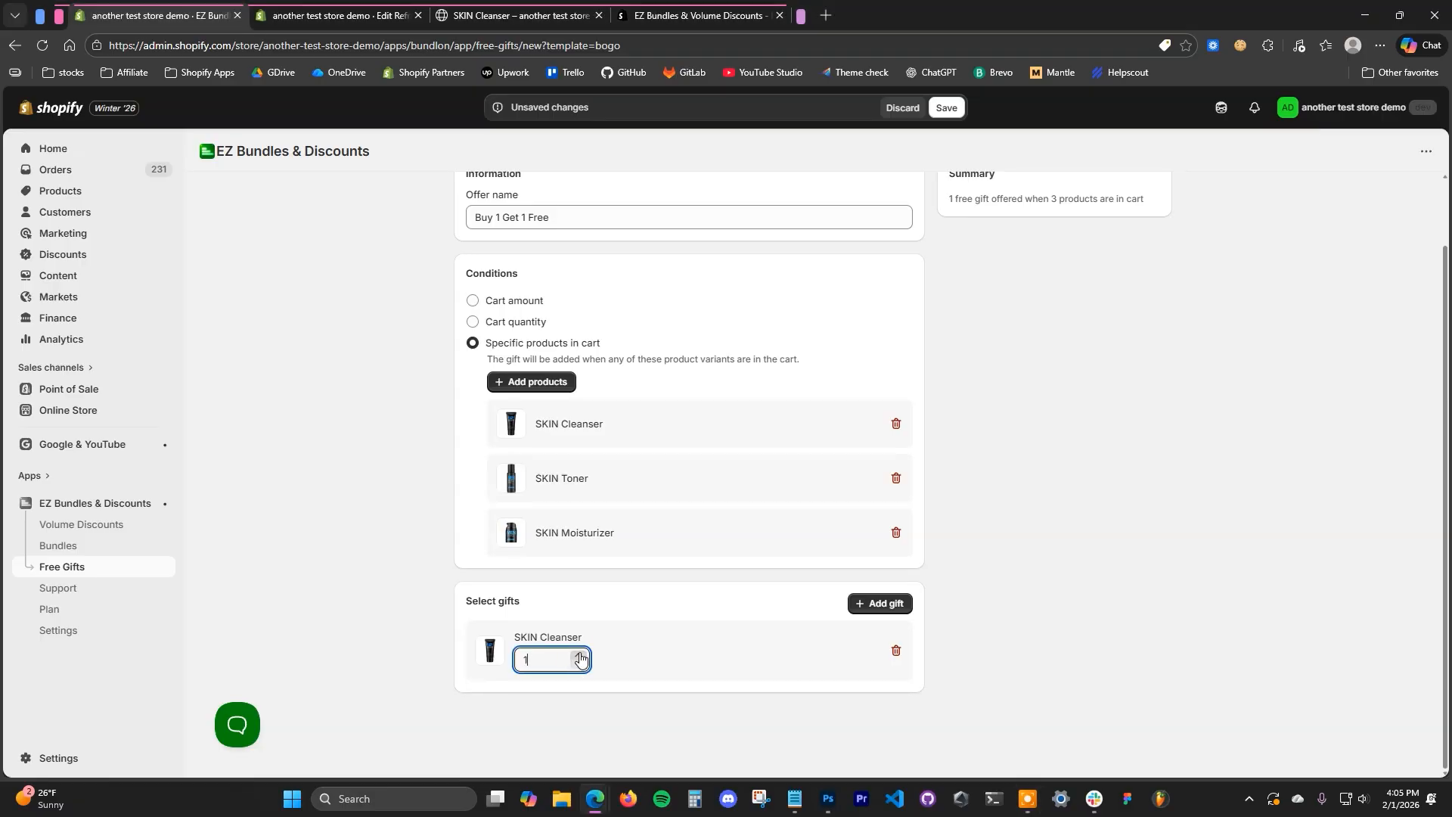
left_click(721, 704)
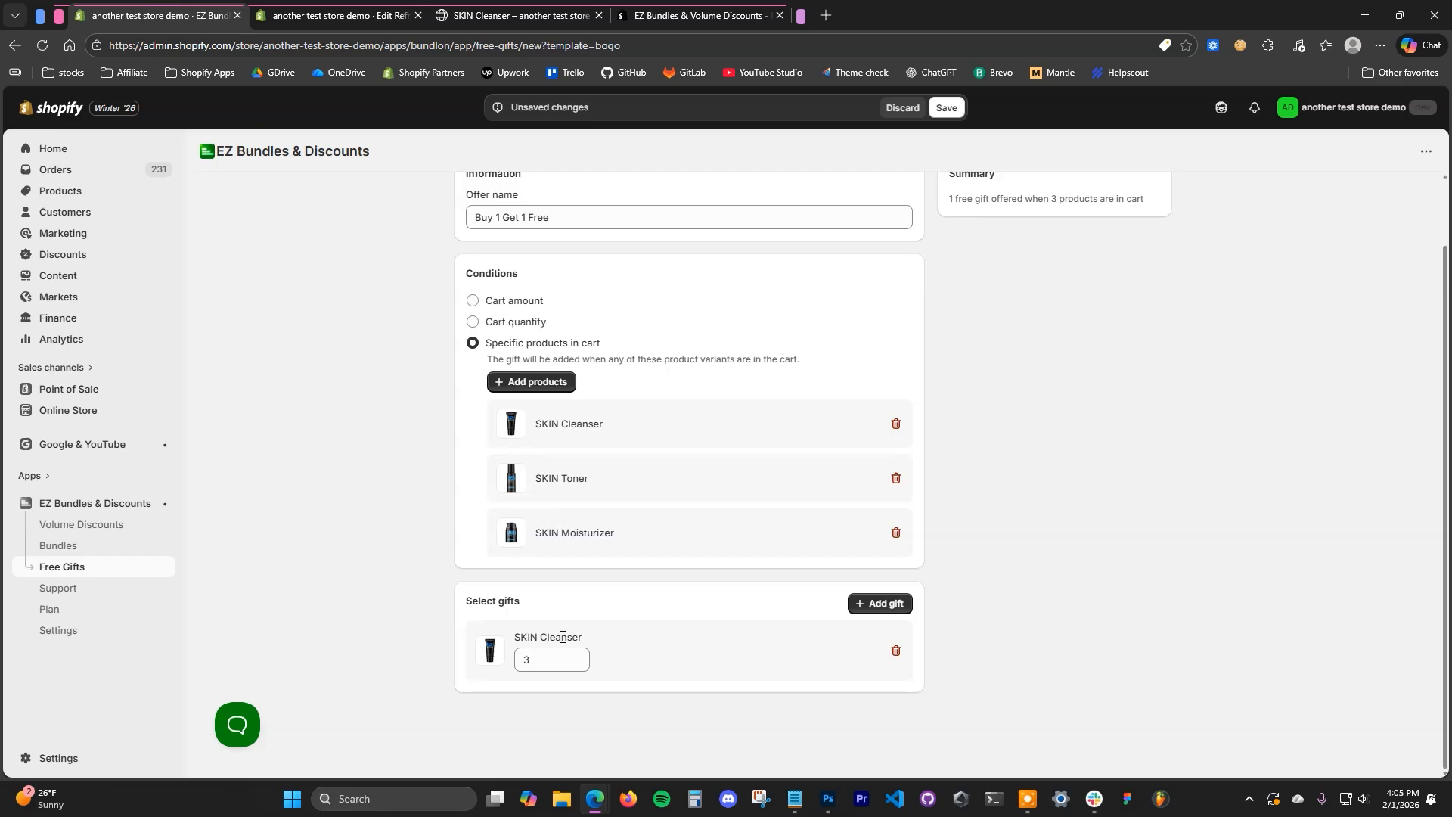
left_click(892, 604)
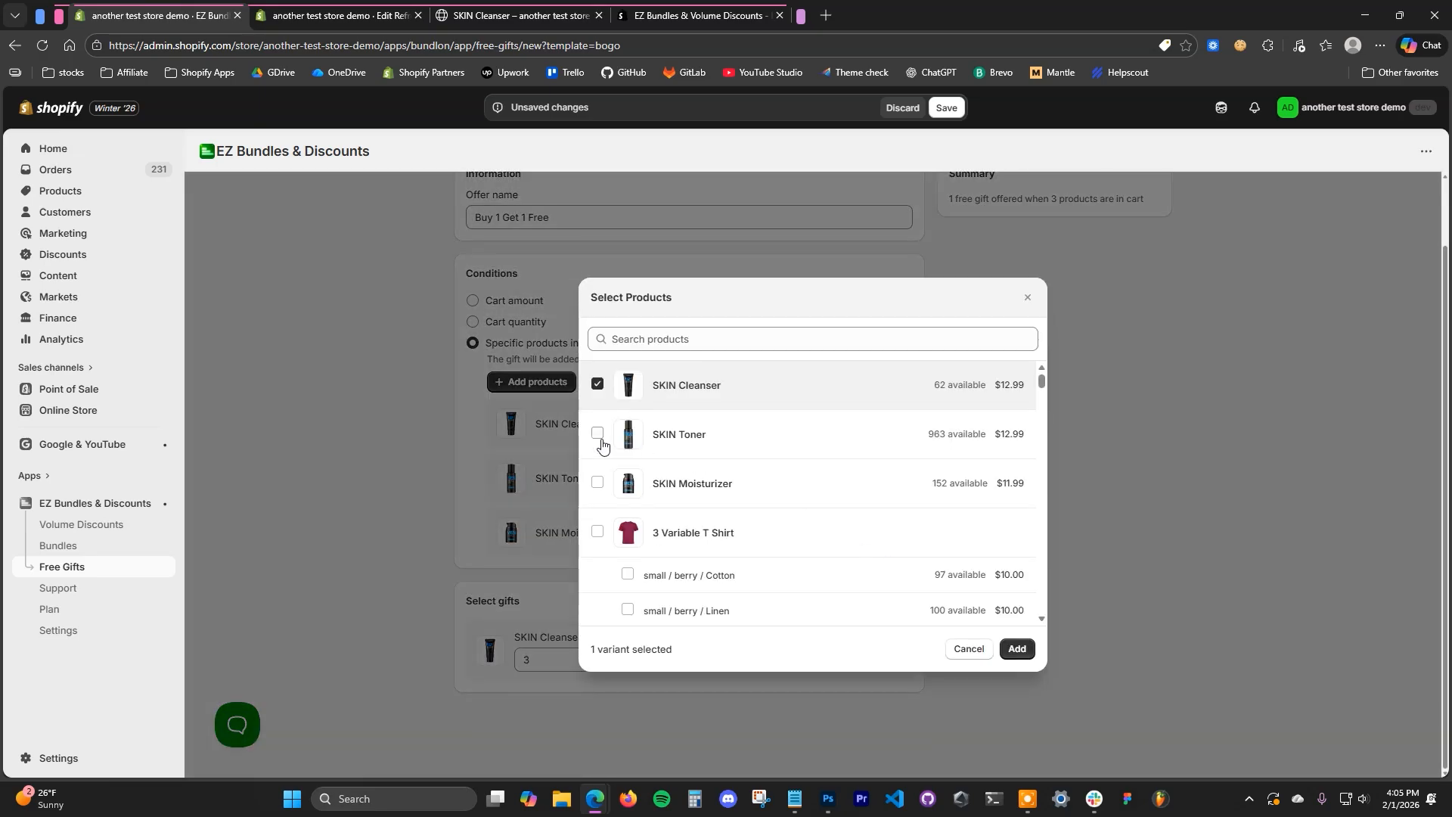
left_click(598, 434)
left_click(1018, 648)
scroll(619, 568, "down", 2)
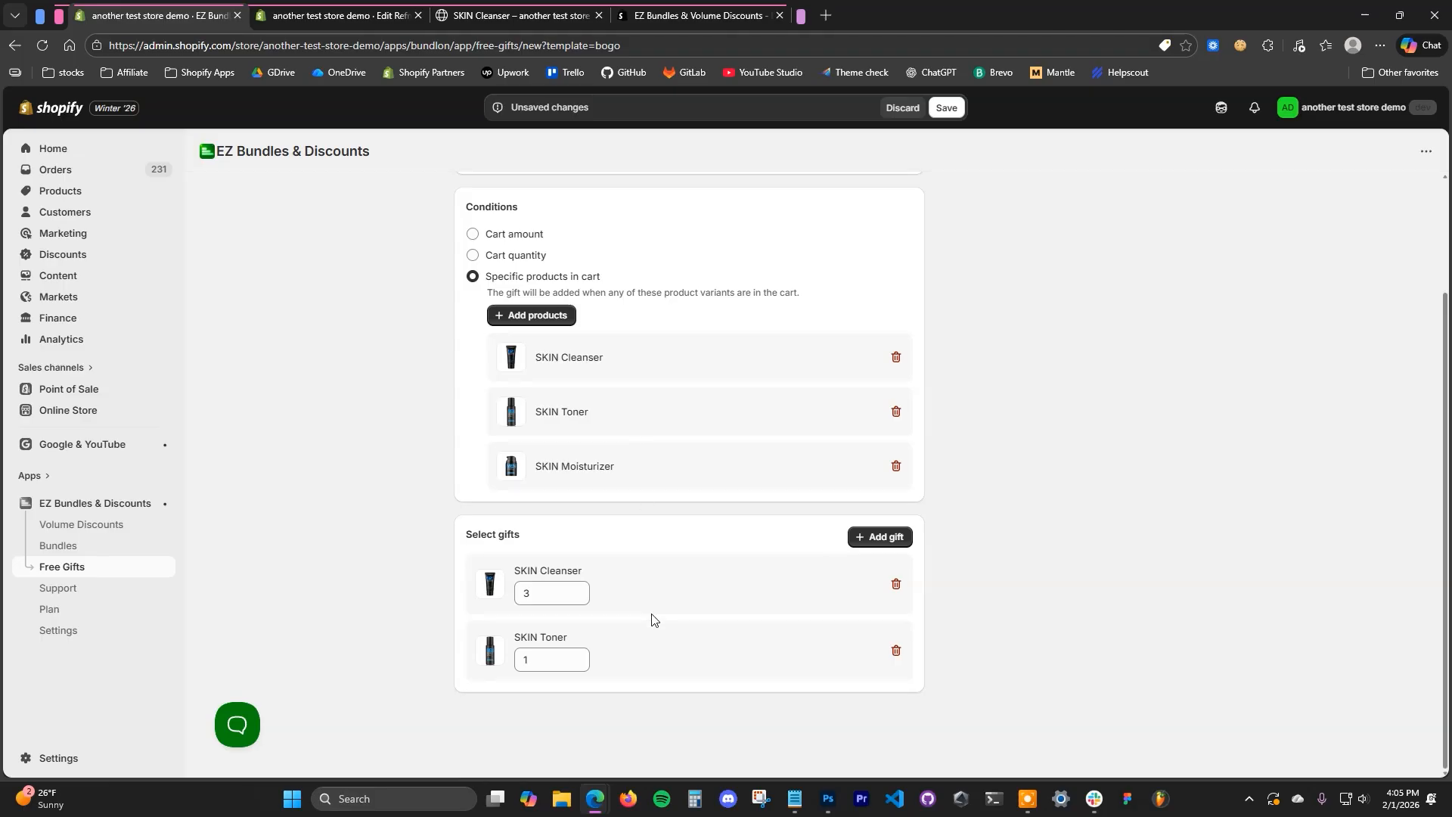
- Strip the offer back to SKIN Cleanser as the only qualifying product and a single SKIN Cleanser as the gift
left_click(897, 652)
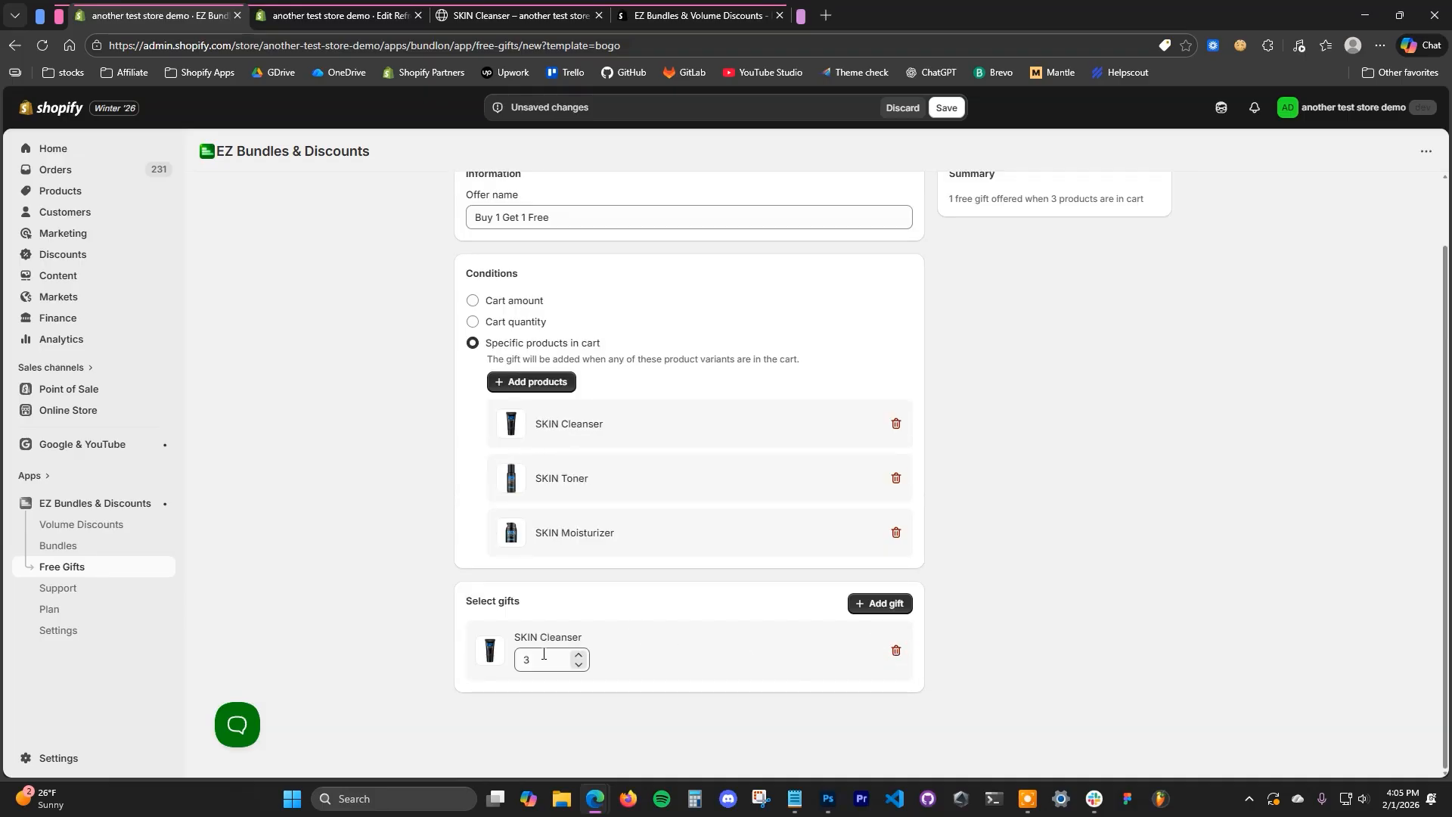
left_click(580, 666)
left_click(579, 666)
left_click(896, 532)
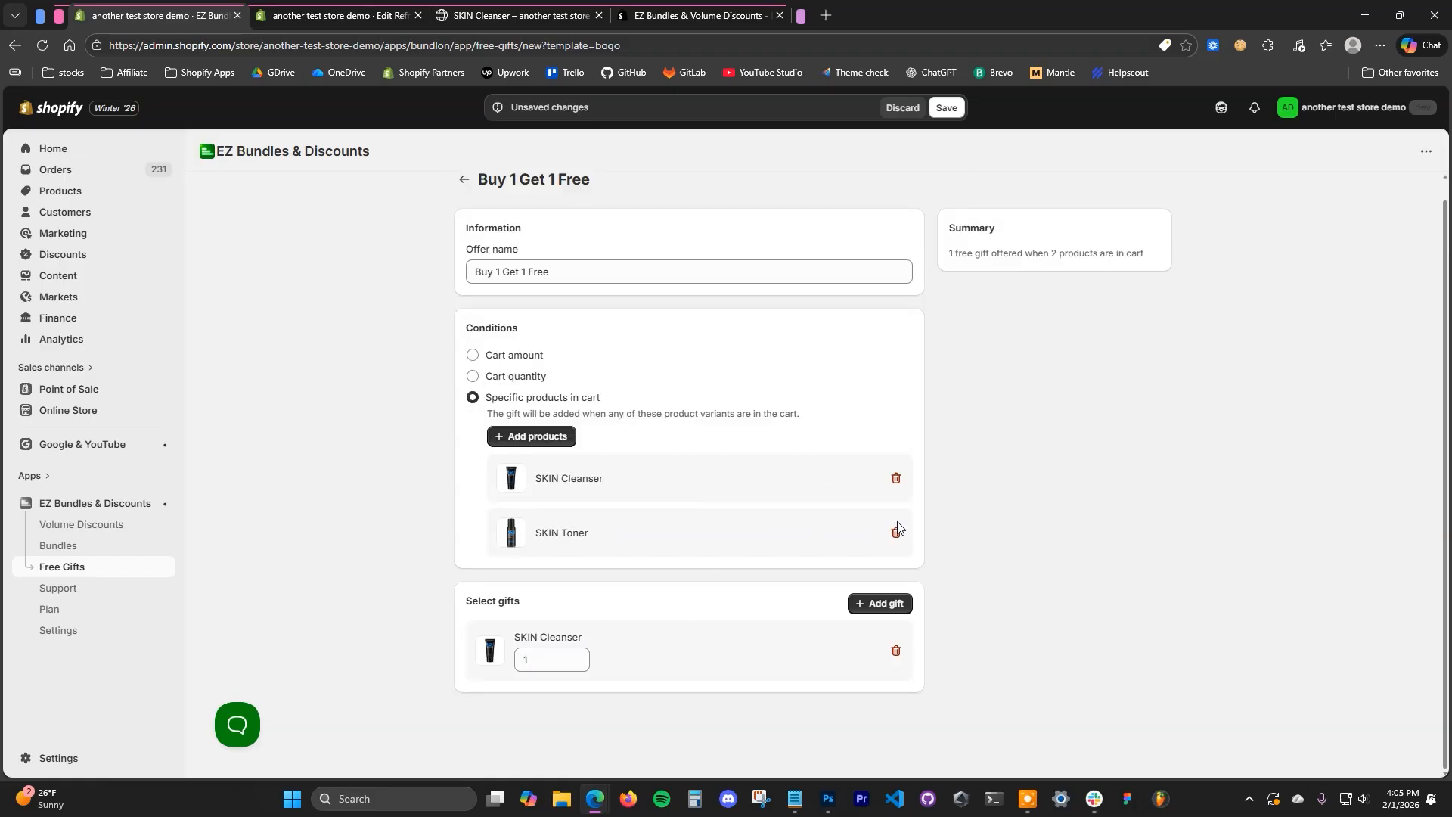
left_click(899, 529)
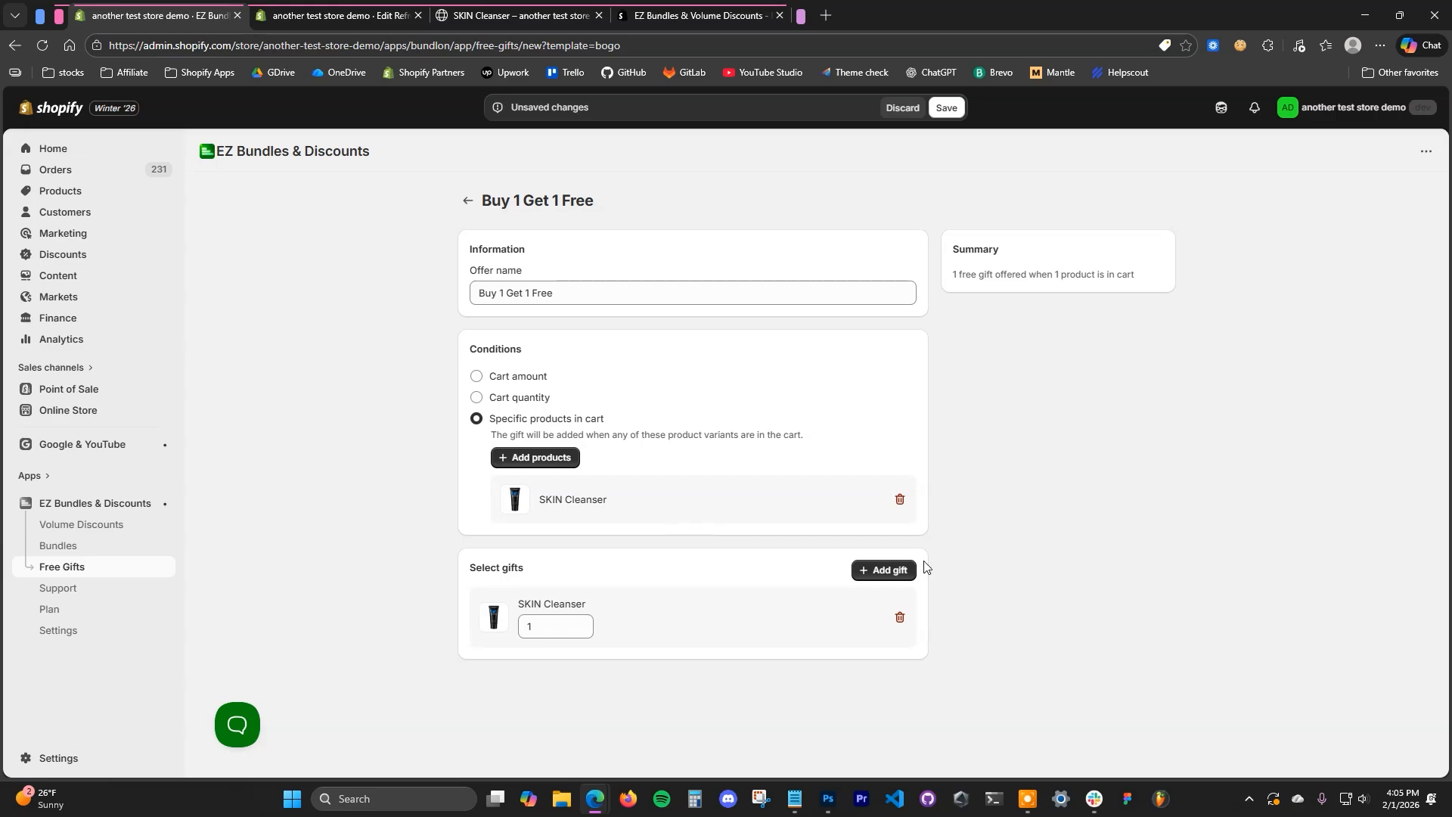
- Swap the gift from SKIN Cleanser to SKIN Toner
left_click(883, 571)
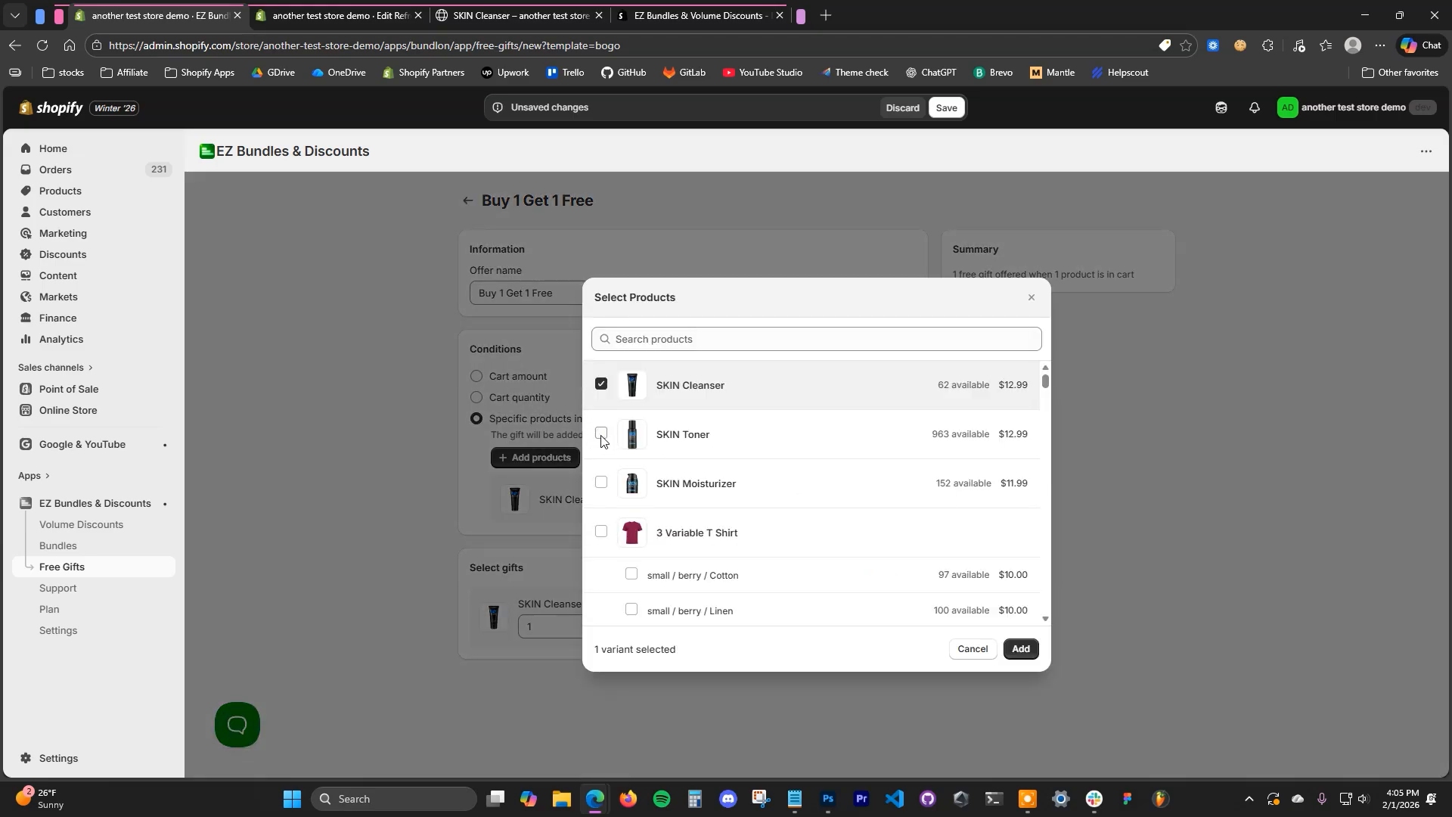
left_click(601, 434)
left_click(601, 384)
left_click(1021, 649)
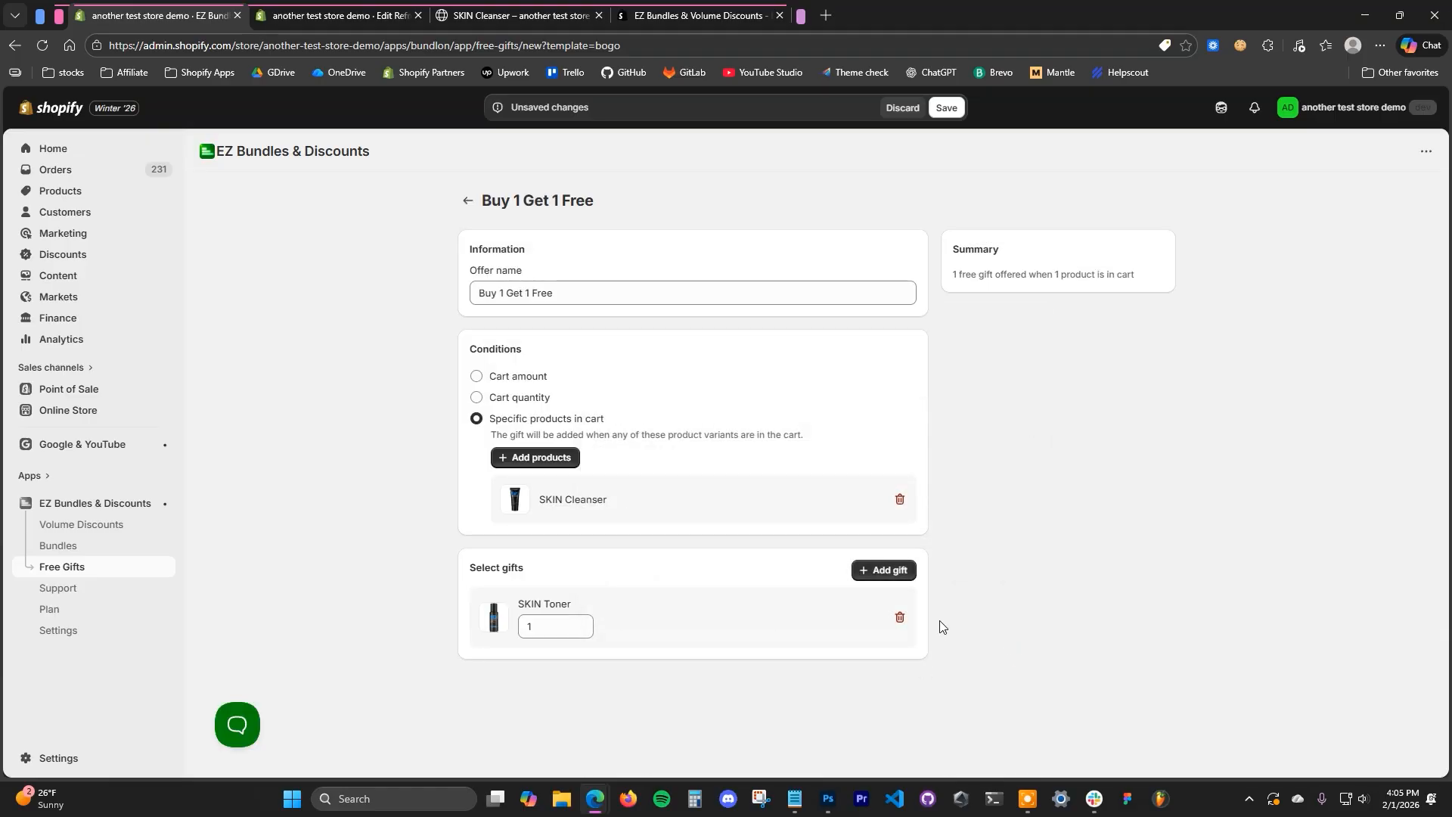
- Switch the gift back to SKIN Cleanser in place of SKIN Toner and save the Buy 1 Get 1 Free offer
left_click(874, 569)
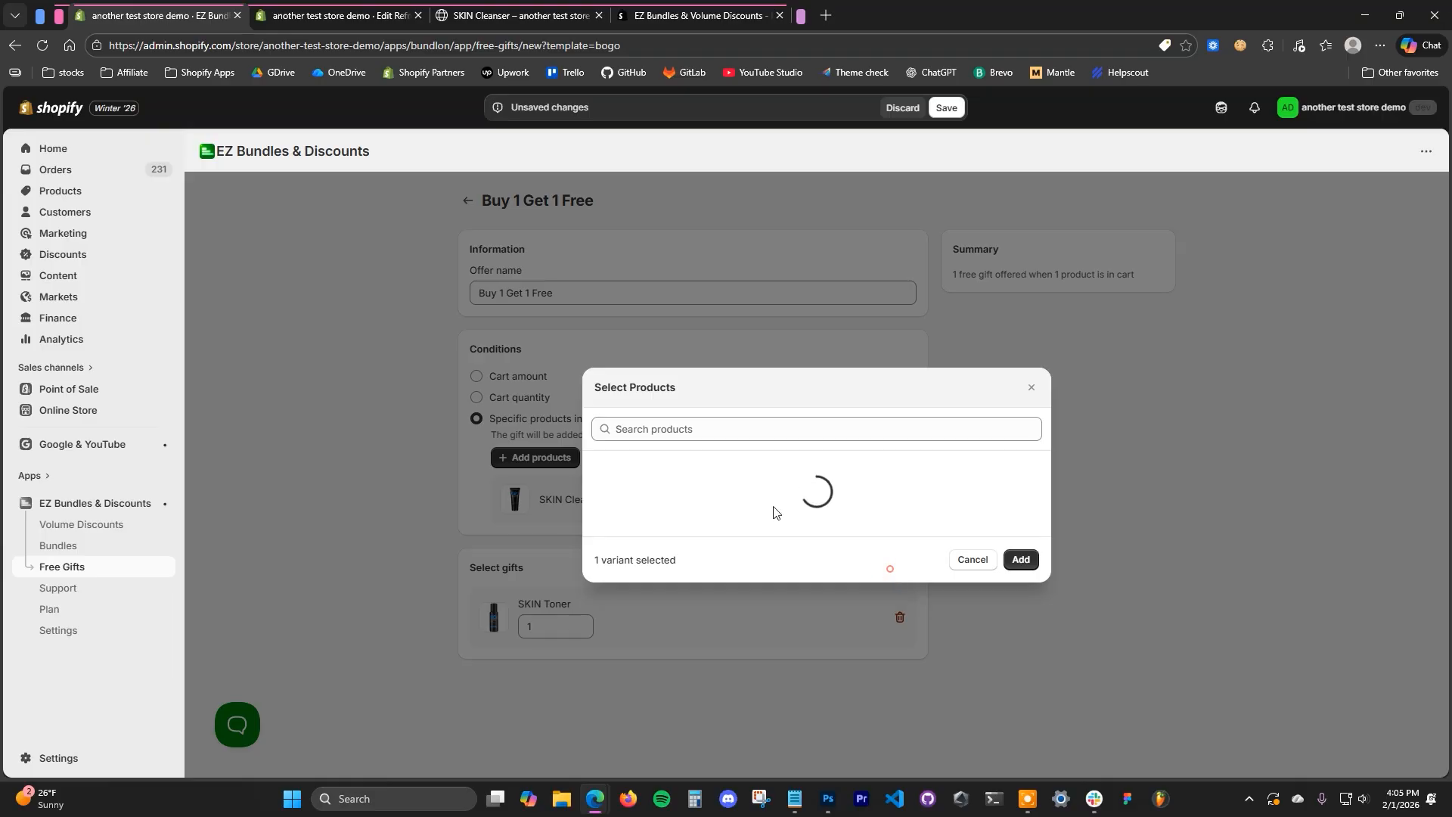
left_click(602, 384)
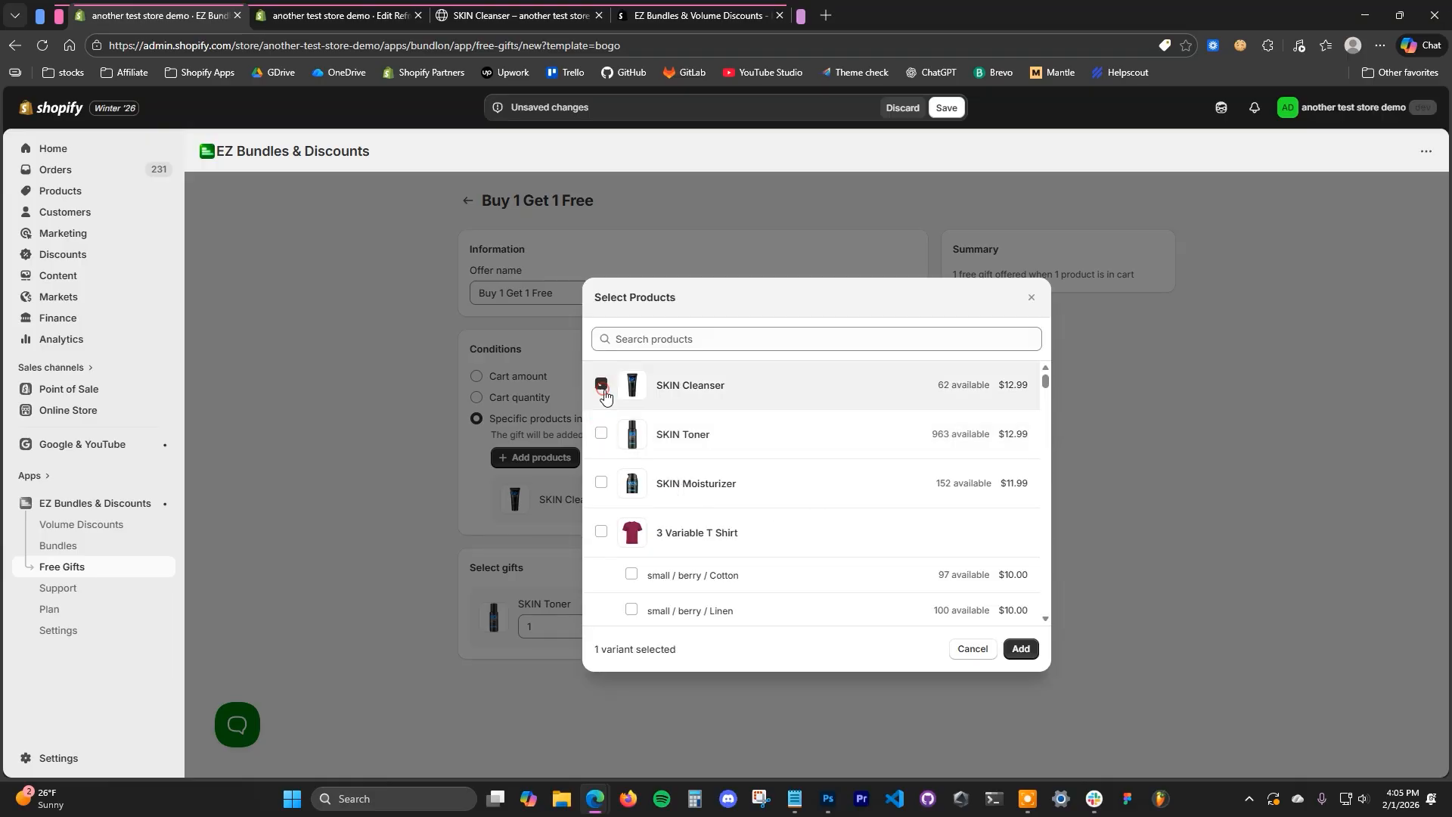
left_click(1021, 649)
left_click(945, 108)
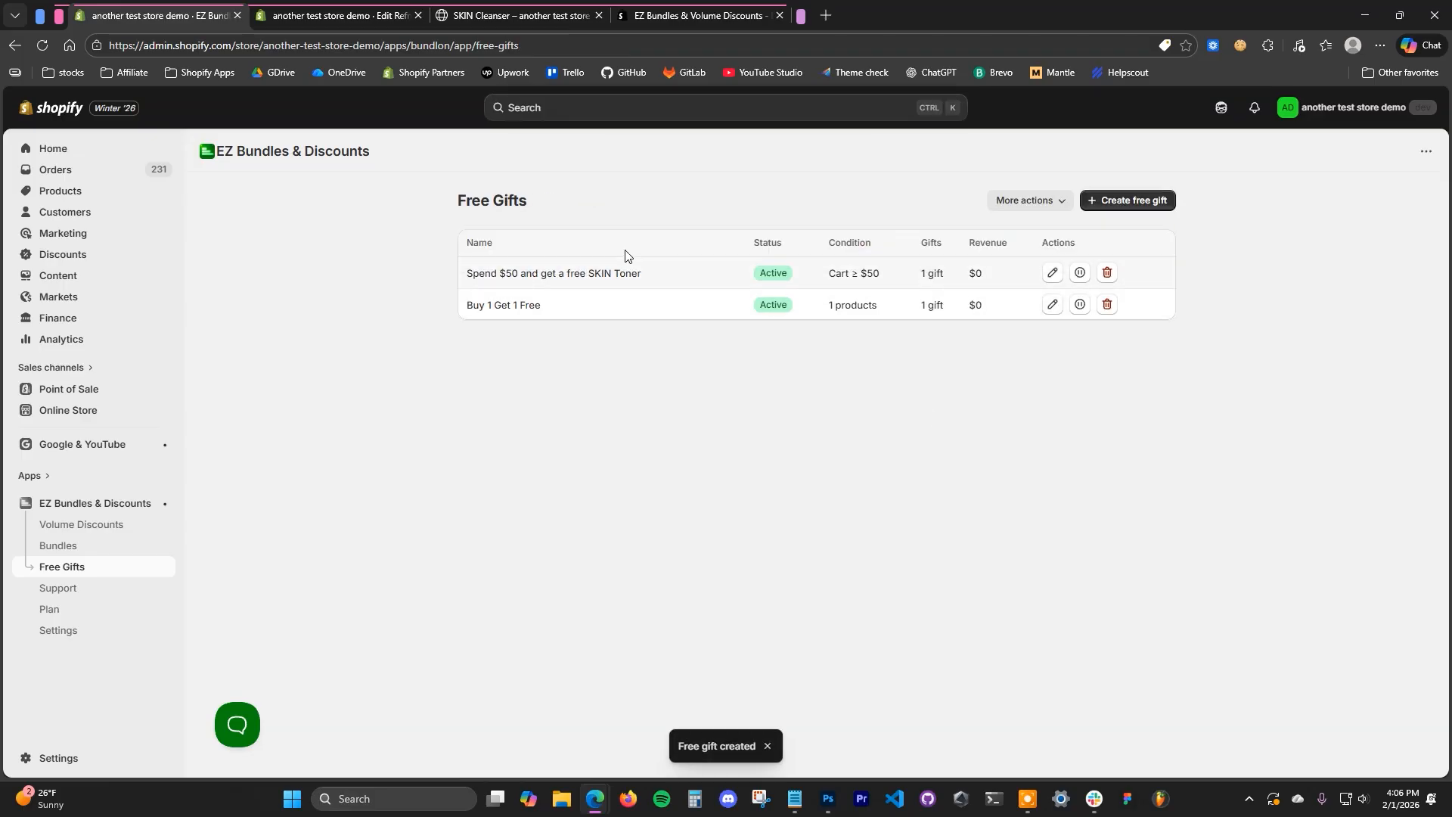
- Reload the storefront's SKIN Cleanser page and check the buy-one-get-one offer on the page and in the cart
left_click(501, 17)
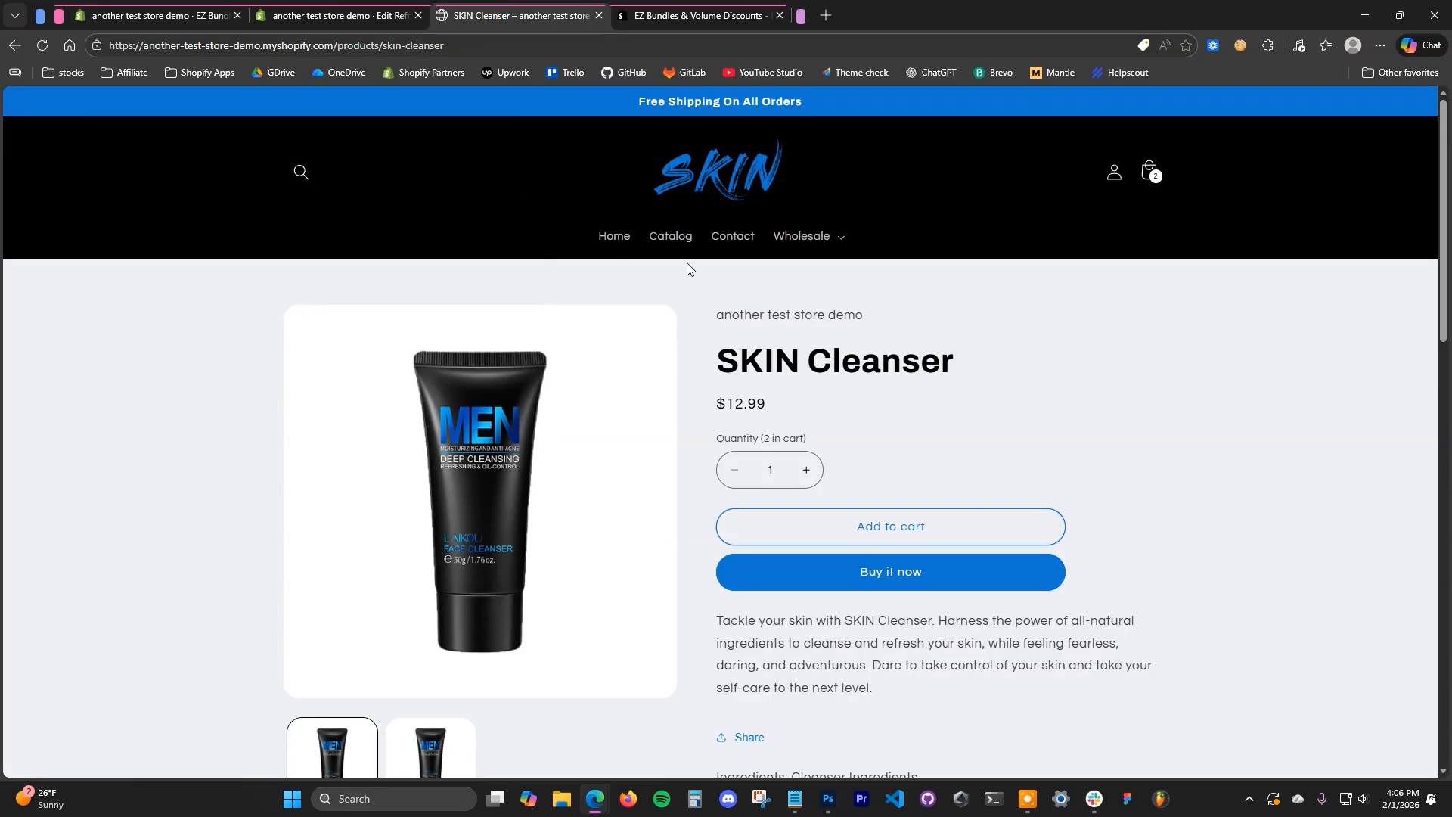
left_click(42, 45)
scroll(1044, 401, "down", 1)
left_click(1007, 452)
scroll(913, 582, "down", 1)
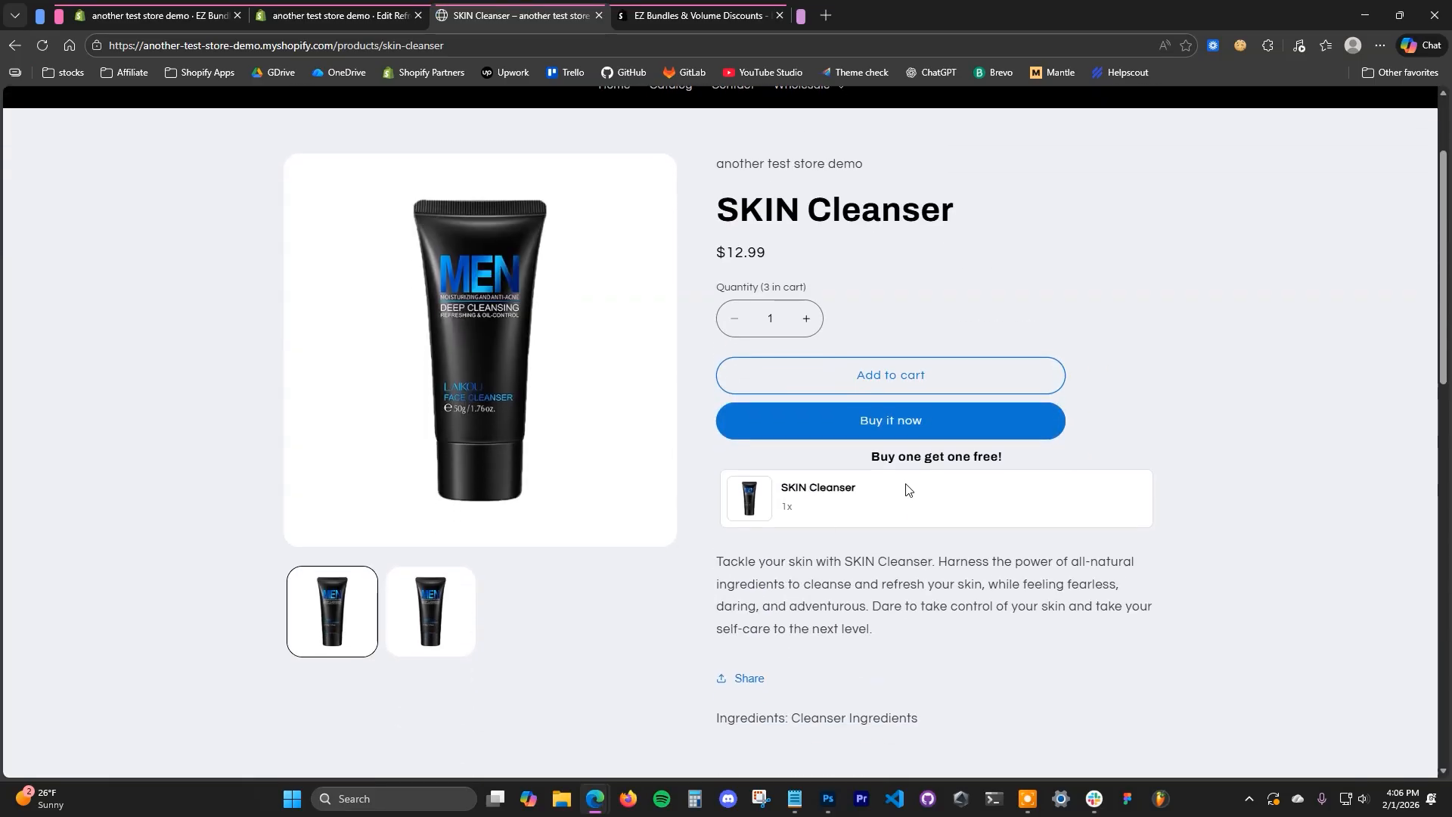
scroll(1150, 114, "up", 2)
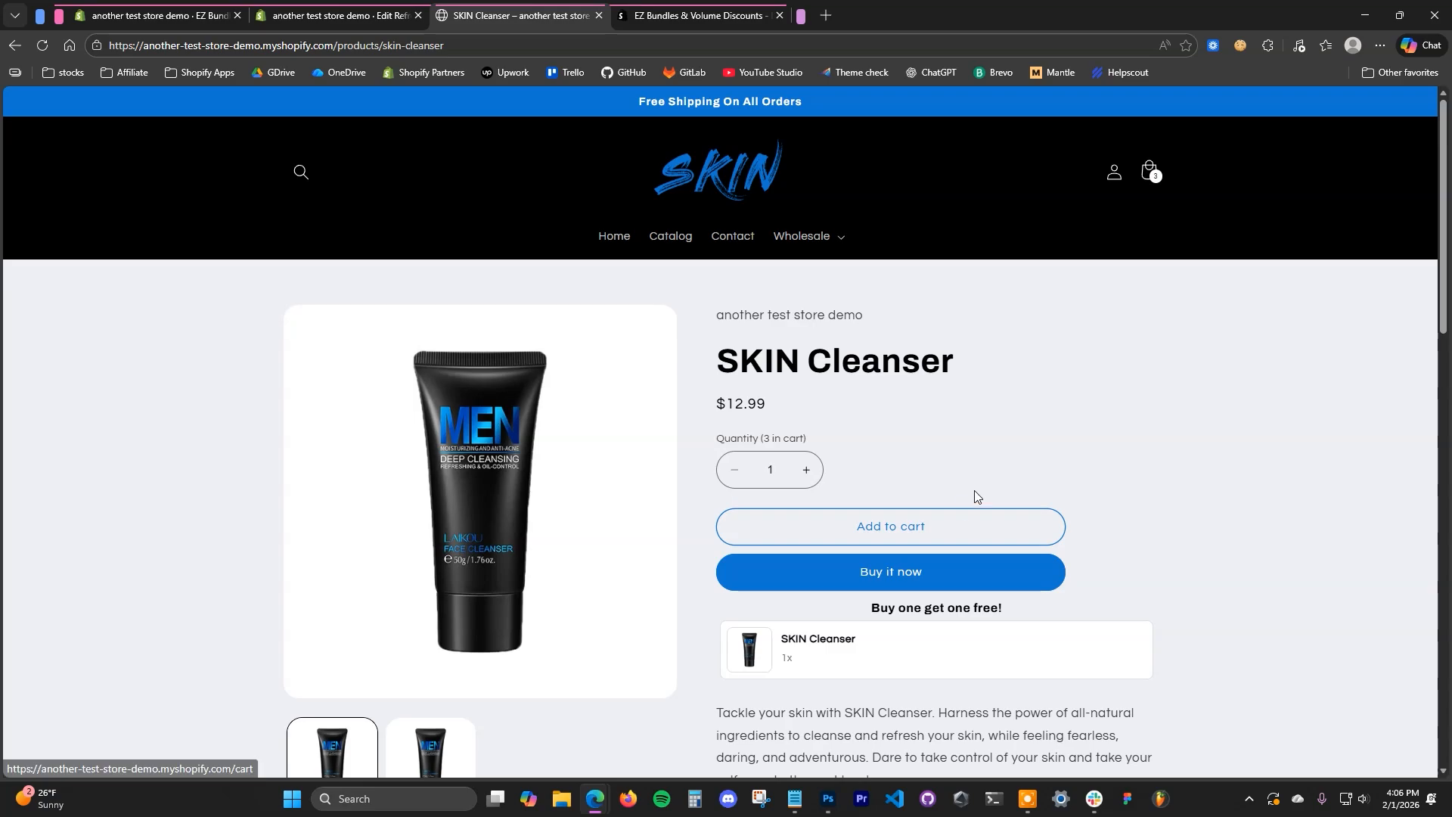
left_click(1152, 171)
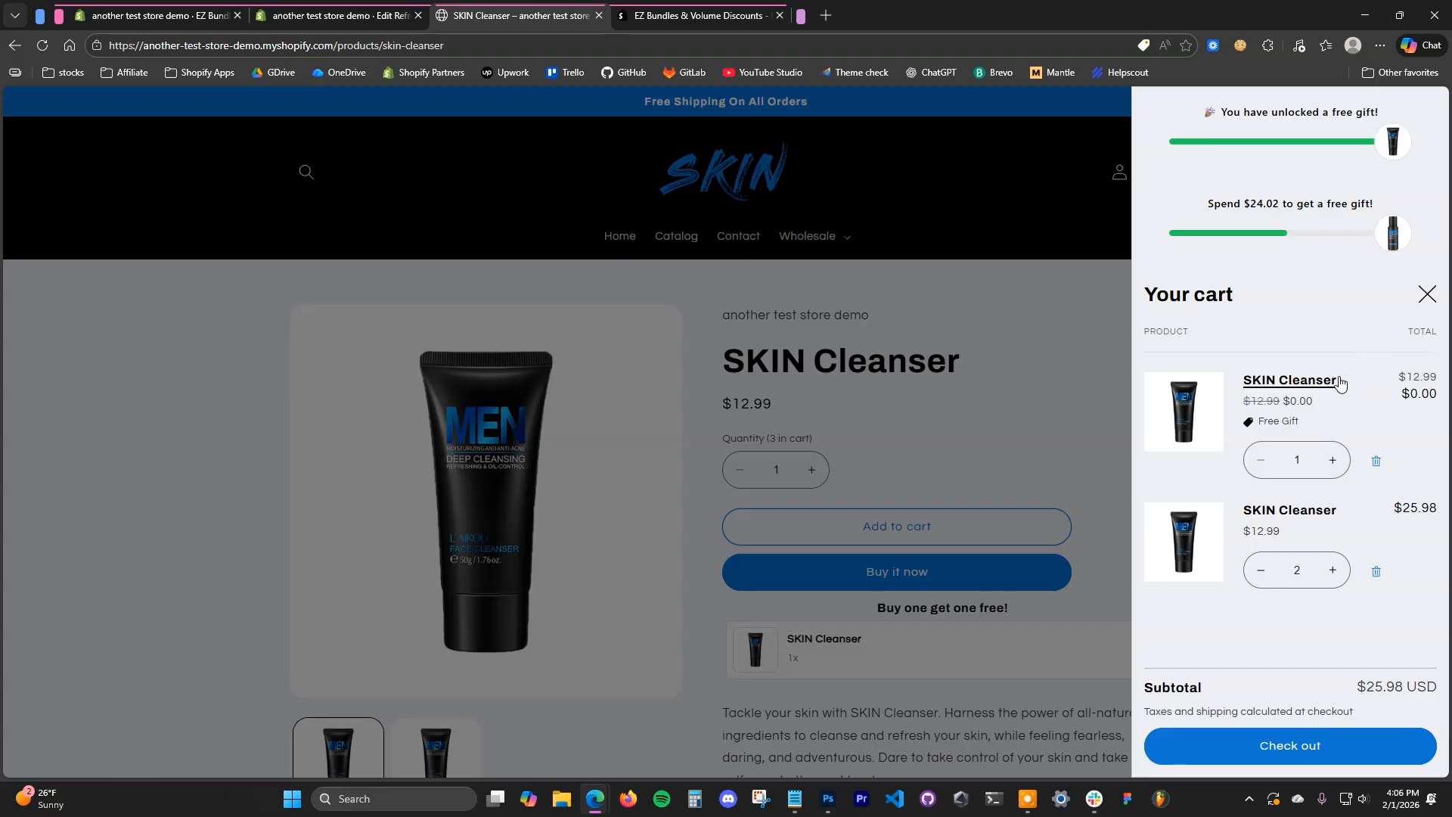
- Raise the paid SKIN Cleanser quantity in the cart to 4 and review the cart's free gift items
left_click(1334, 573)
left_click(1333, 573)
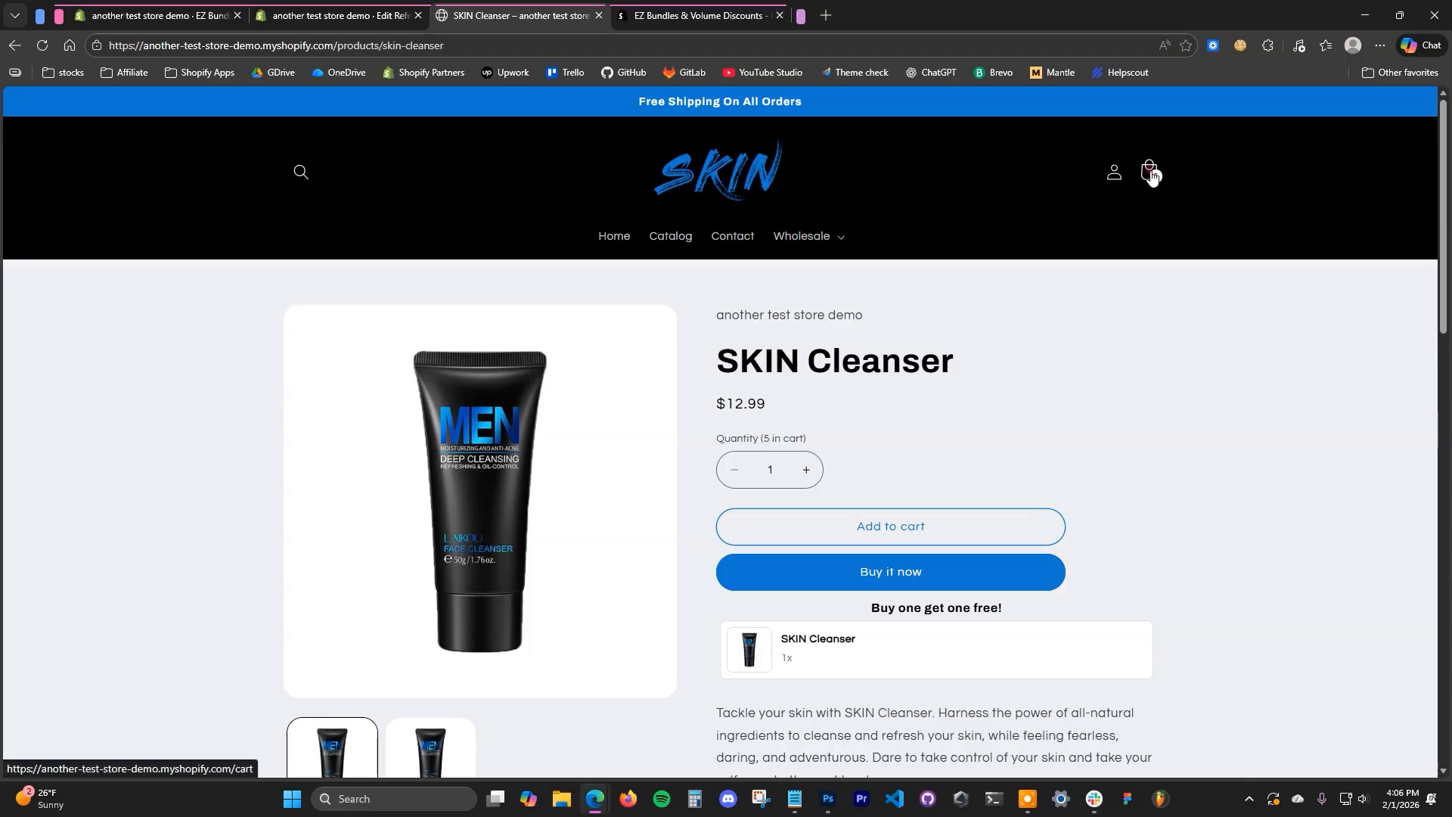
left_click(1150, 172)
scroll(1369, 519, "down", 2)
scroll(1291, 429, "up", 1)
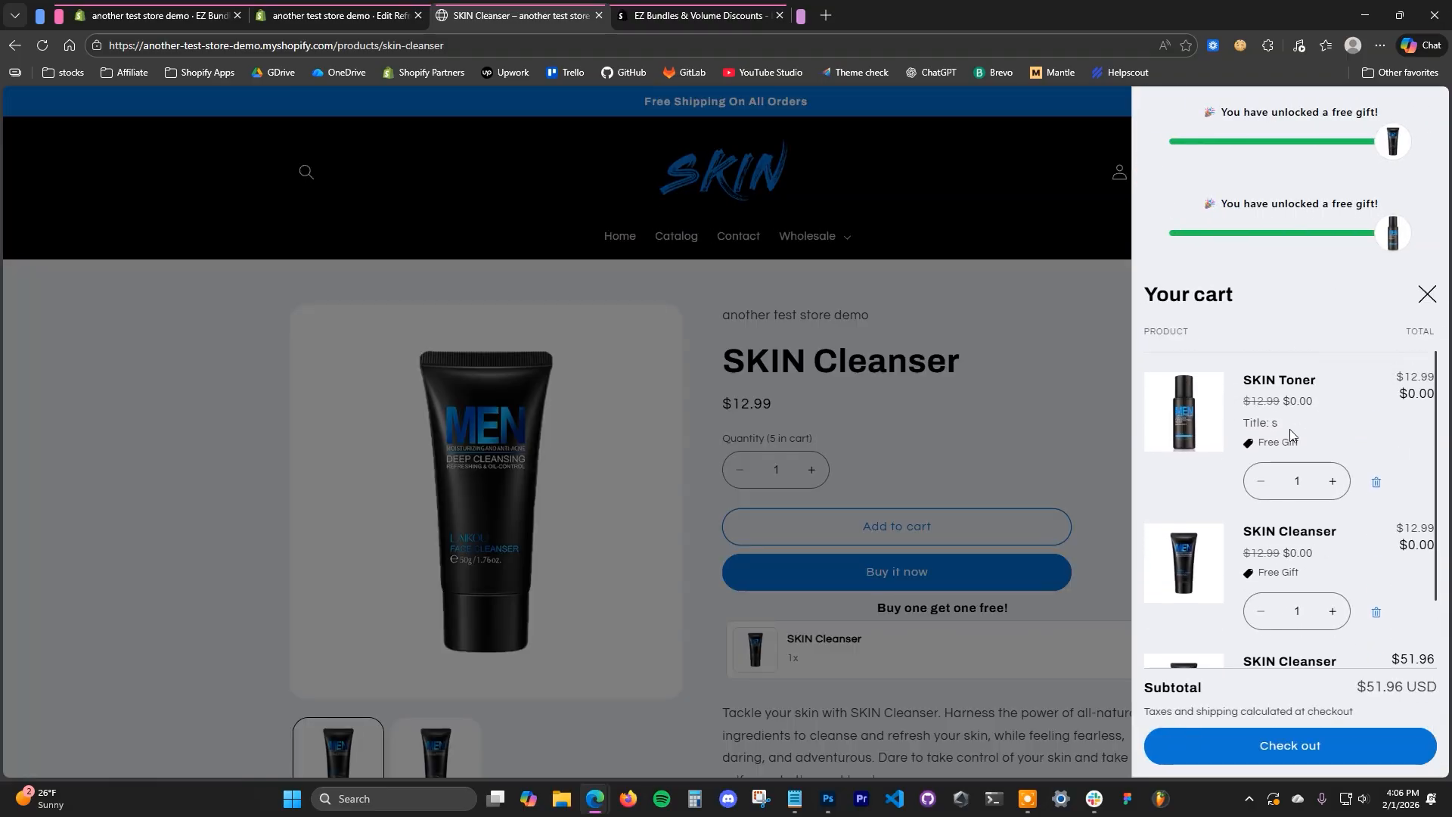
scroll(1311, 603, "down", 2)
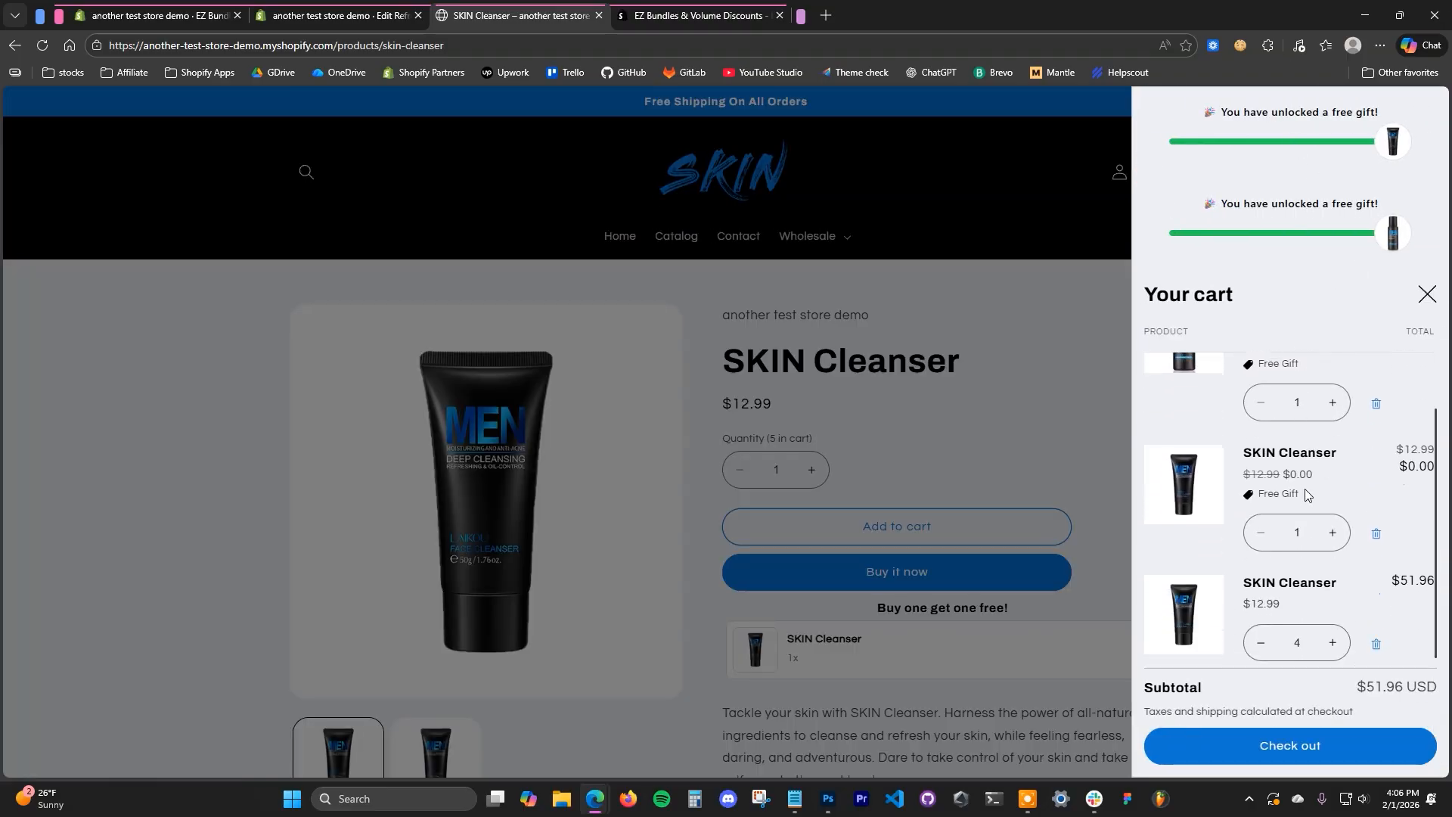
left_click(1029, 433)
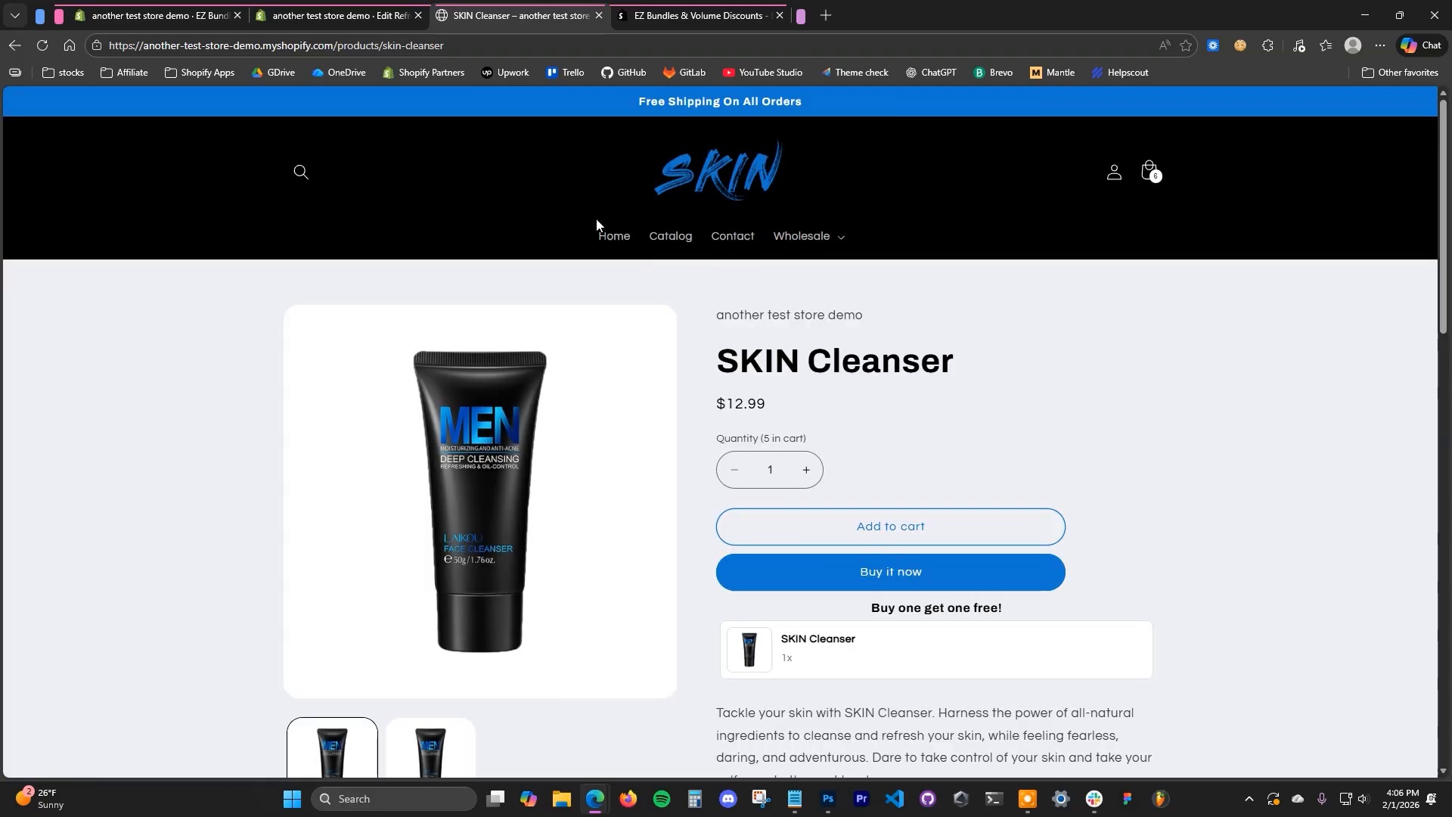
- Empty the storefront cart by removing the paid SKIN Cleanser and the free SKIN Cleanser and SKIN Toner gifts, then close the cart
left_click(1158, 180)
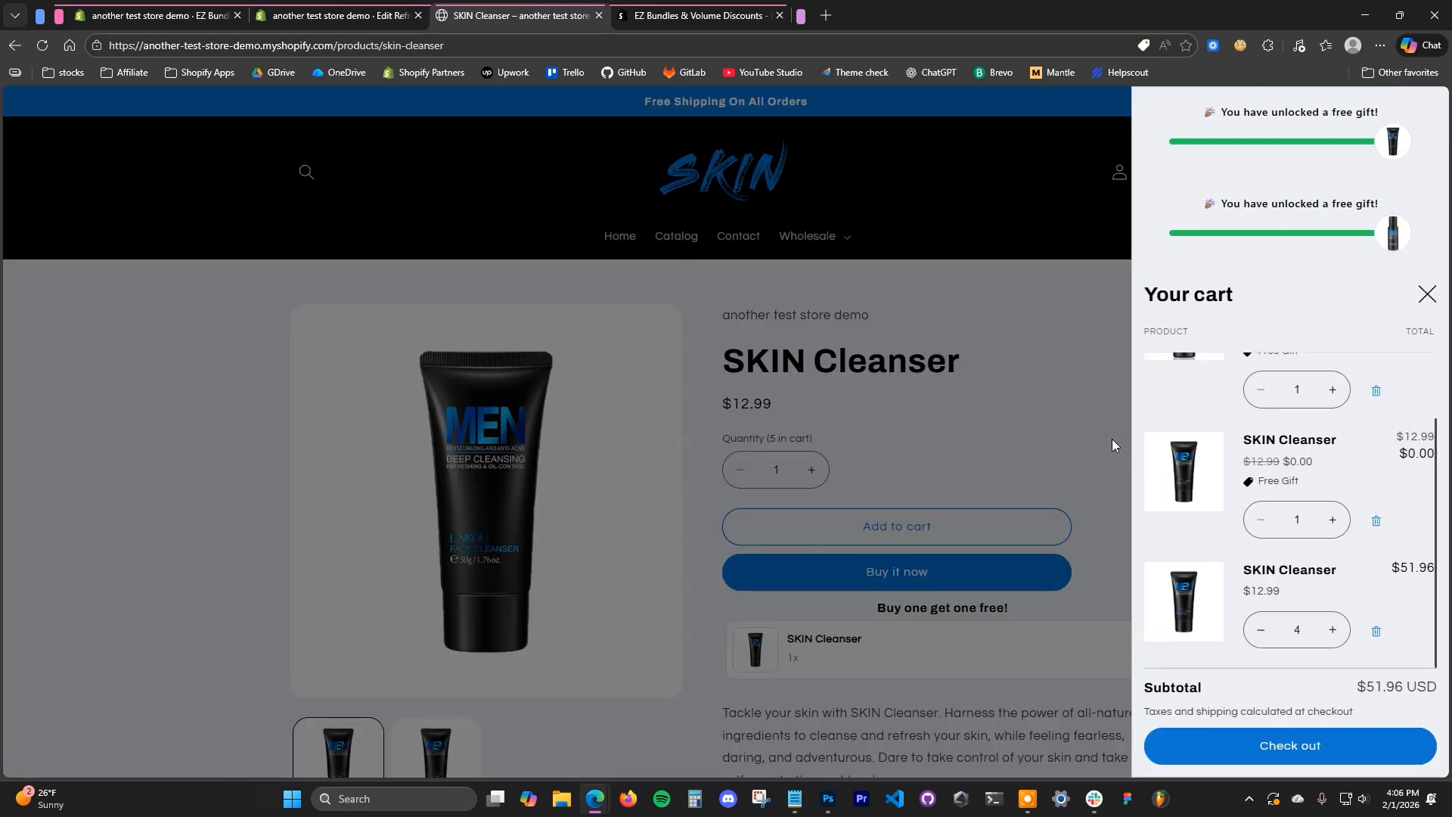
left_click(1377, 630)
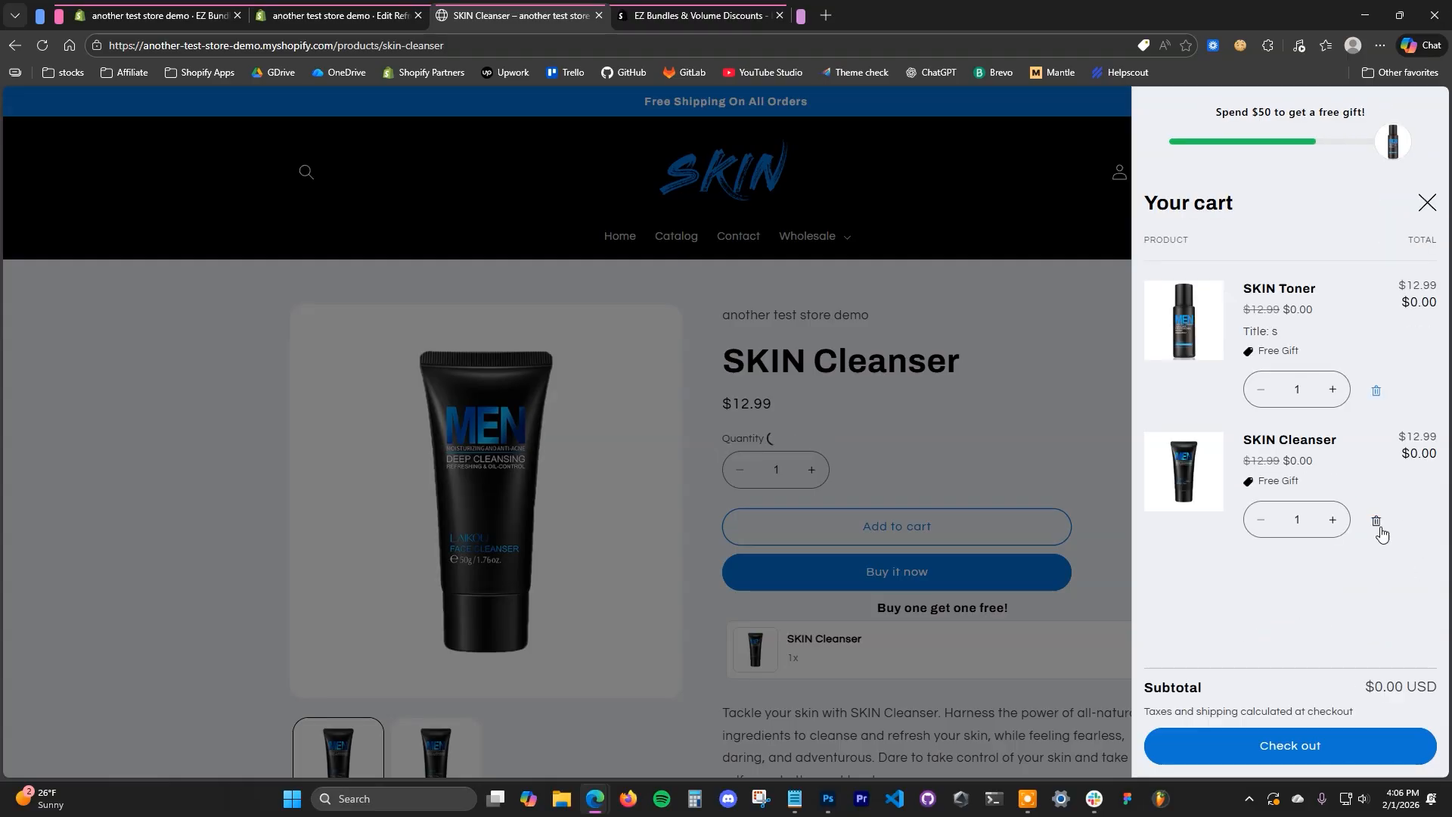
left_click(1377, 520)
left_click(1377, 390)
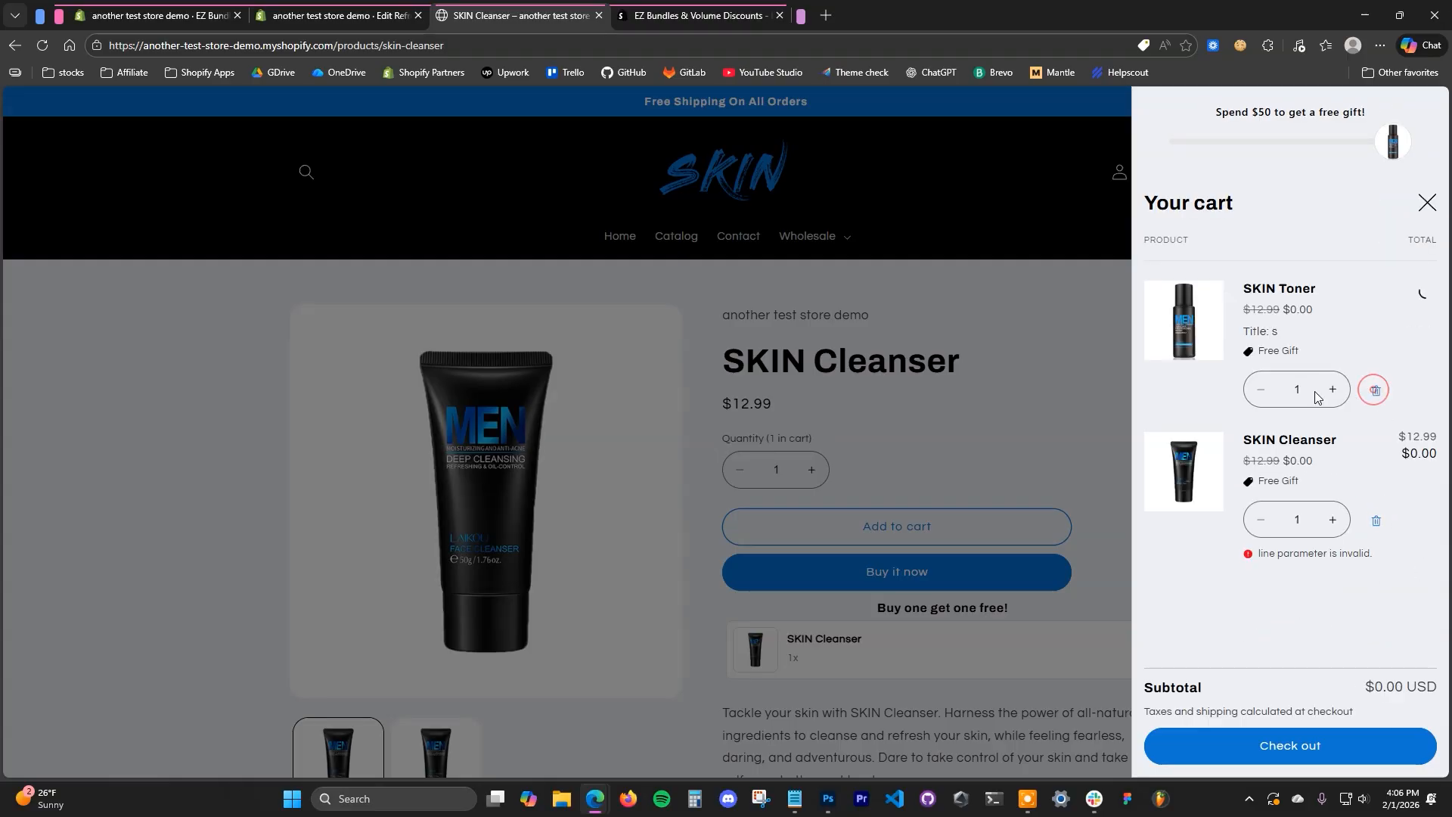
left_click(1054, 412)
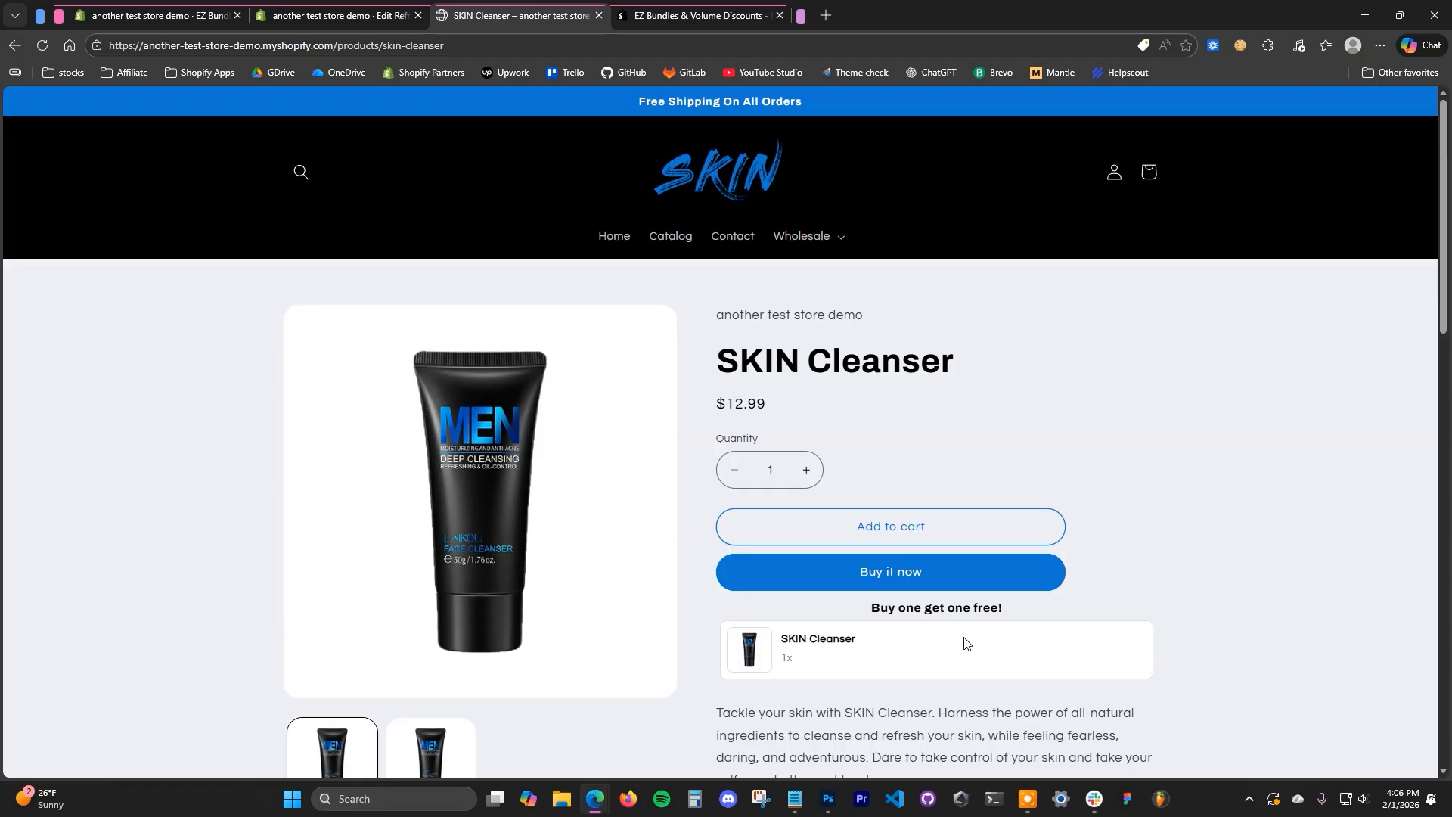
- In the theme editor, expand the Free Gifts app embed and review its cart progress bar settings
left_click(340, 15)
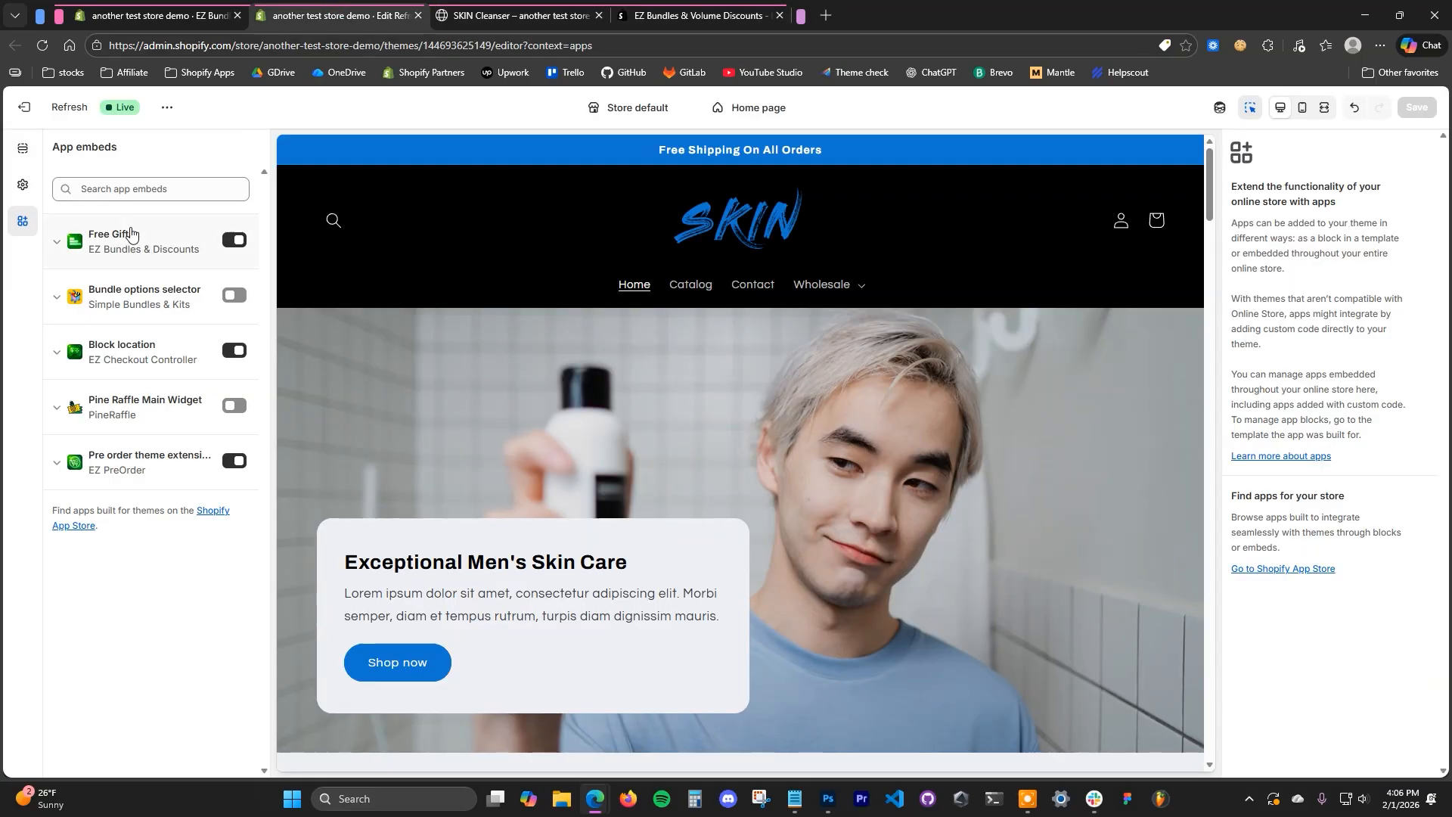
left_click(56, 248)
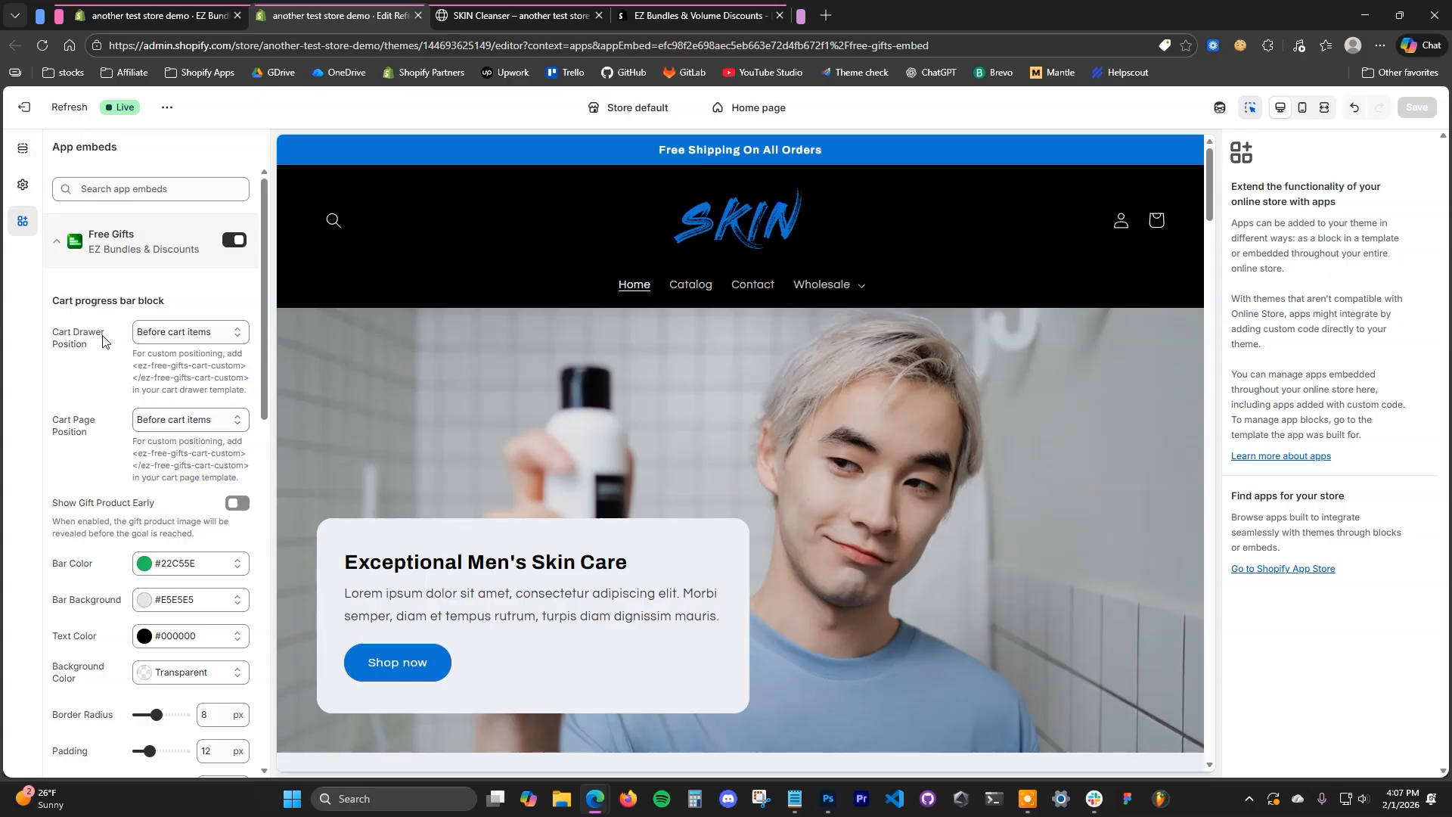
scroll(140, 378, "down", 5)
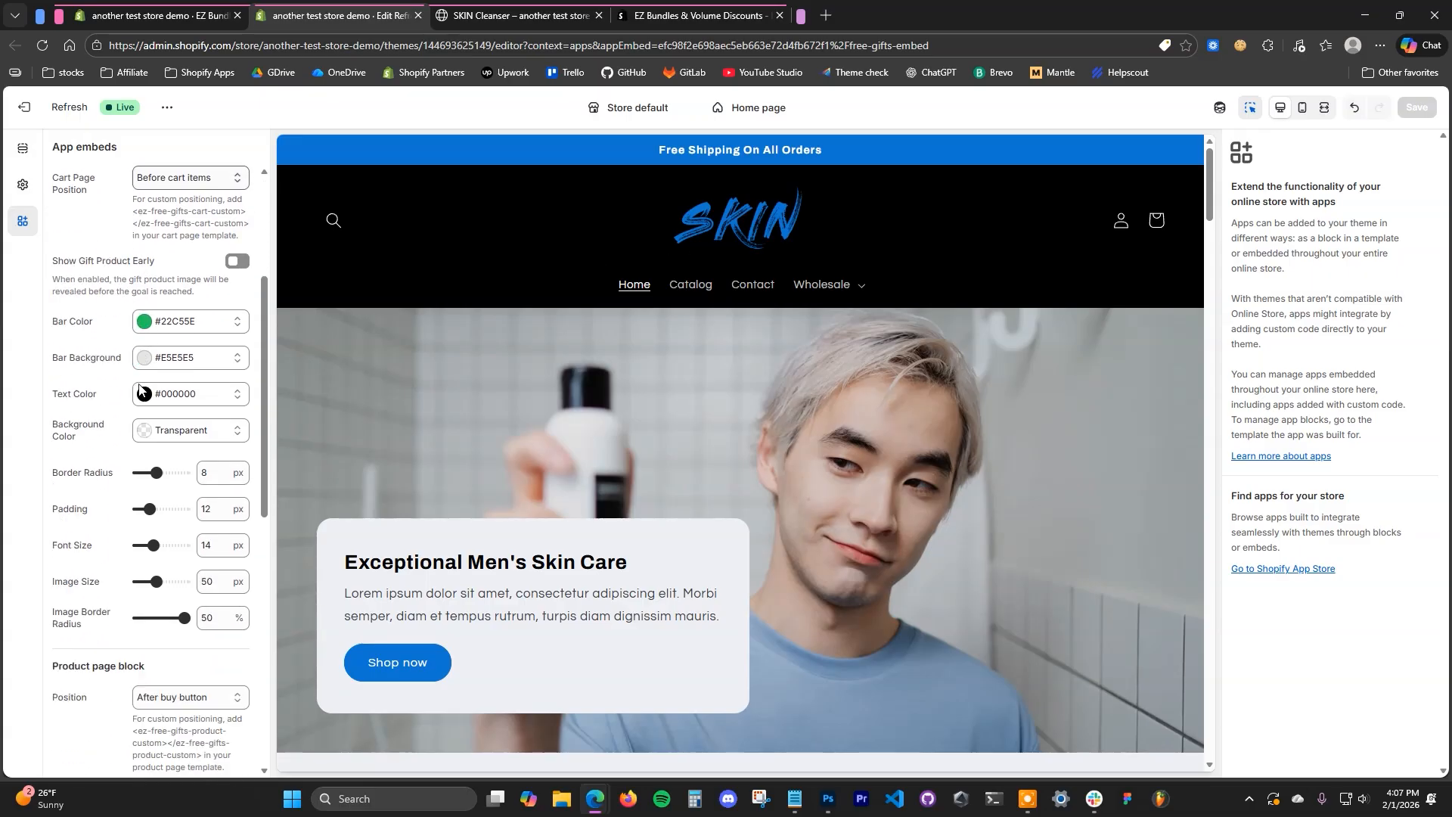
scroll(100, 528, "up", 1)
- Check the free gift progress bar in the storefront's empty cart drawer, then close the drawer
left_click(516, 11)
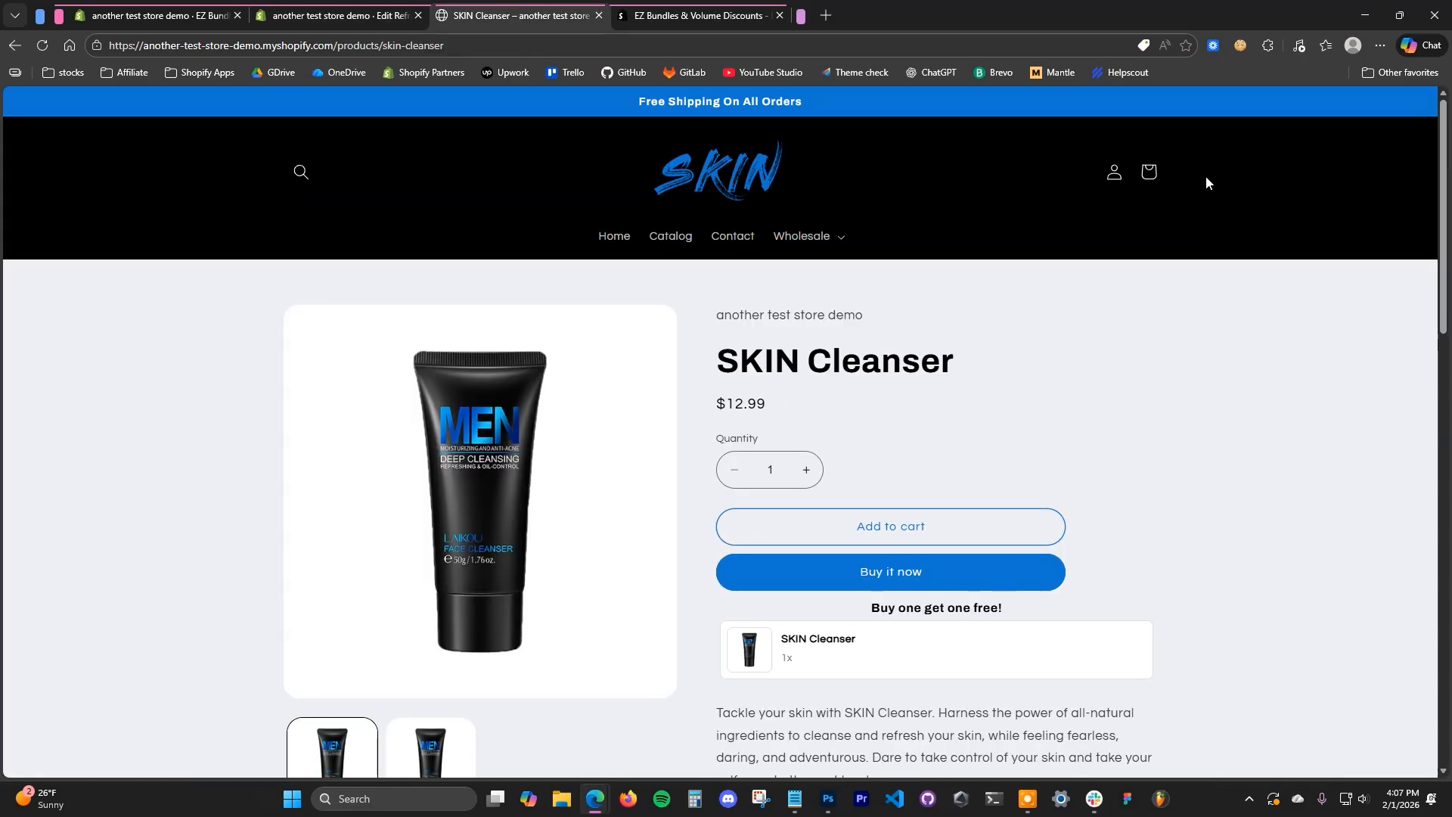
left_click(1150, 174)
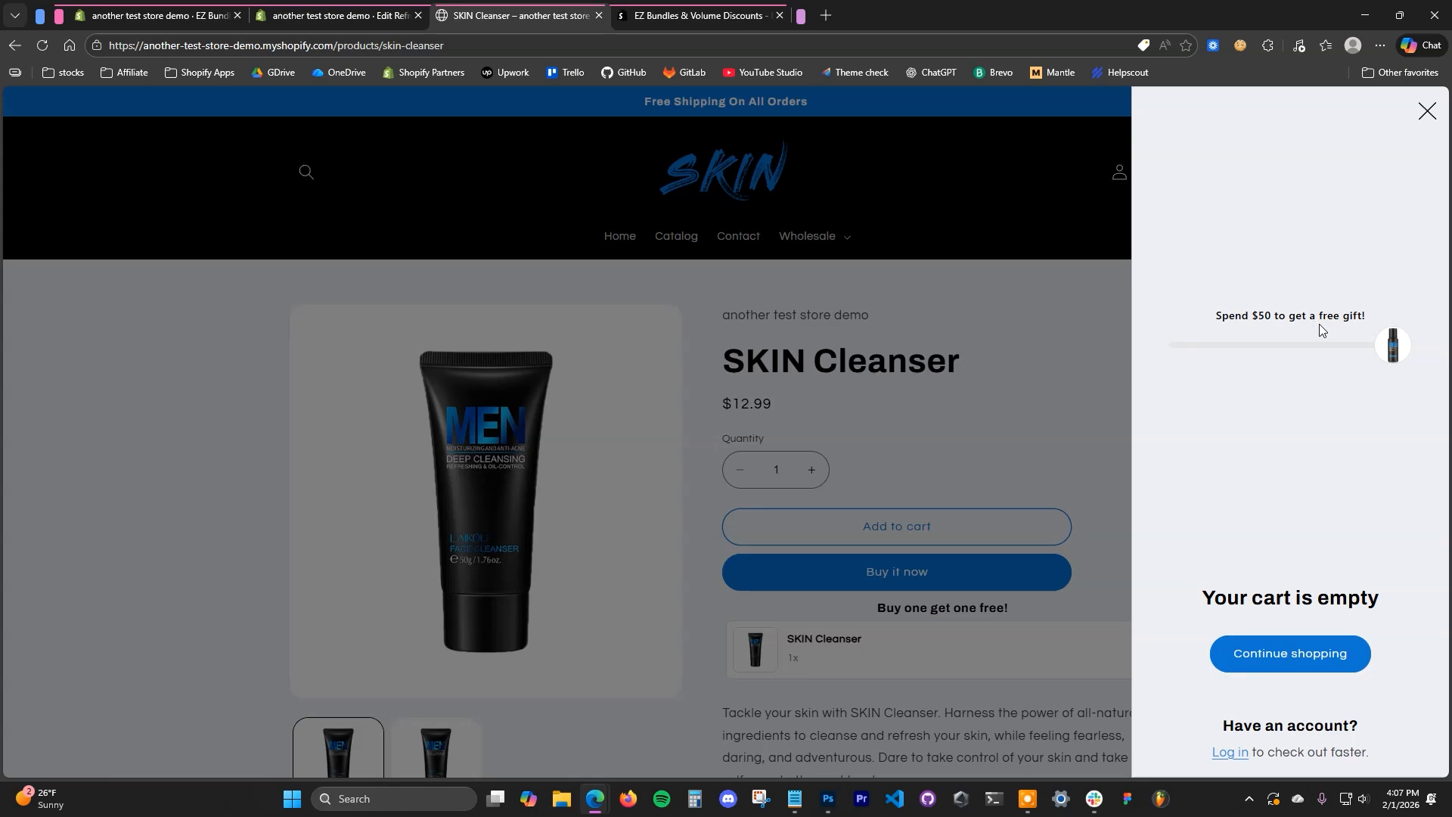
left_click(1032, 428)
- Back in the theme editor, examine the Cart Drawer Position choices in the Free Gifts embed, keeping Before cart items
left_click(689, 17)
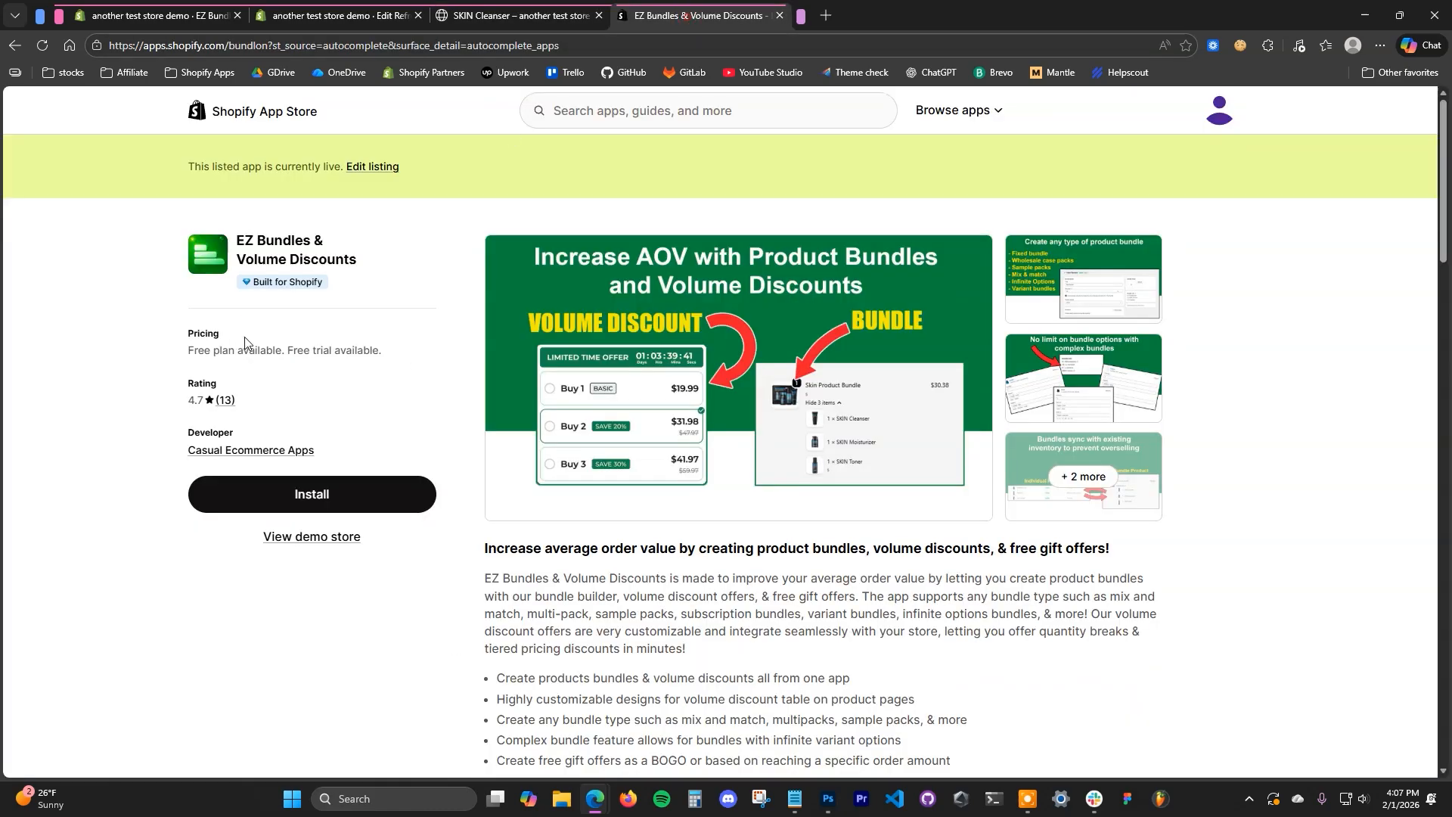
left_click(401, 7)
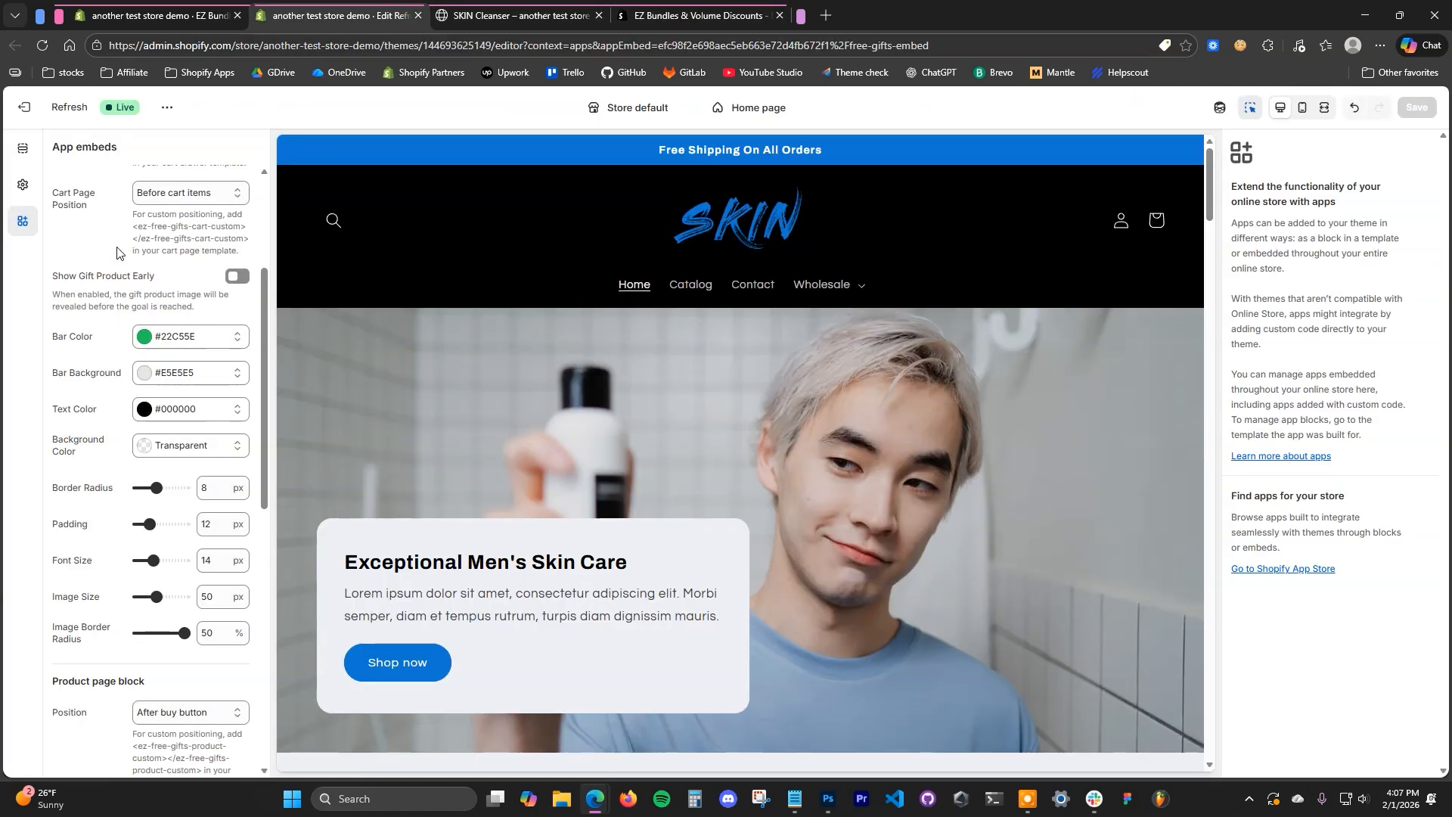
scroll(76, 346, "up", 2)
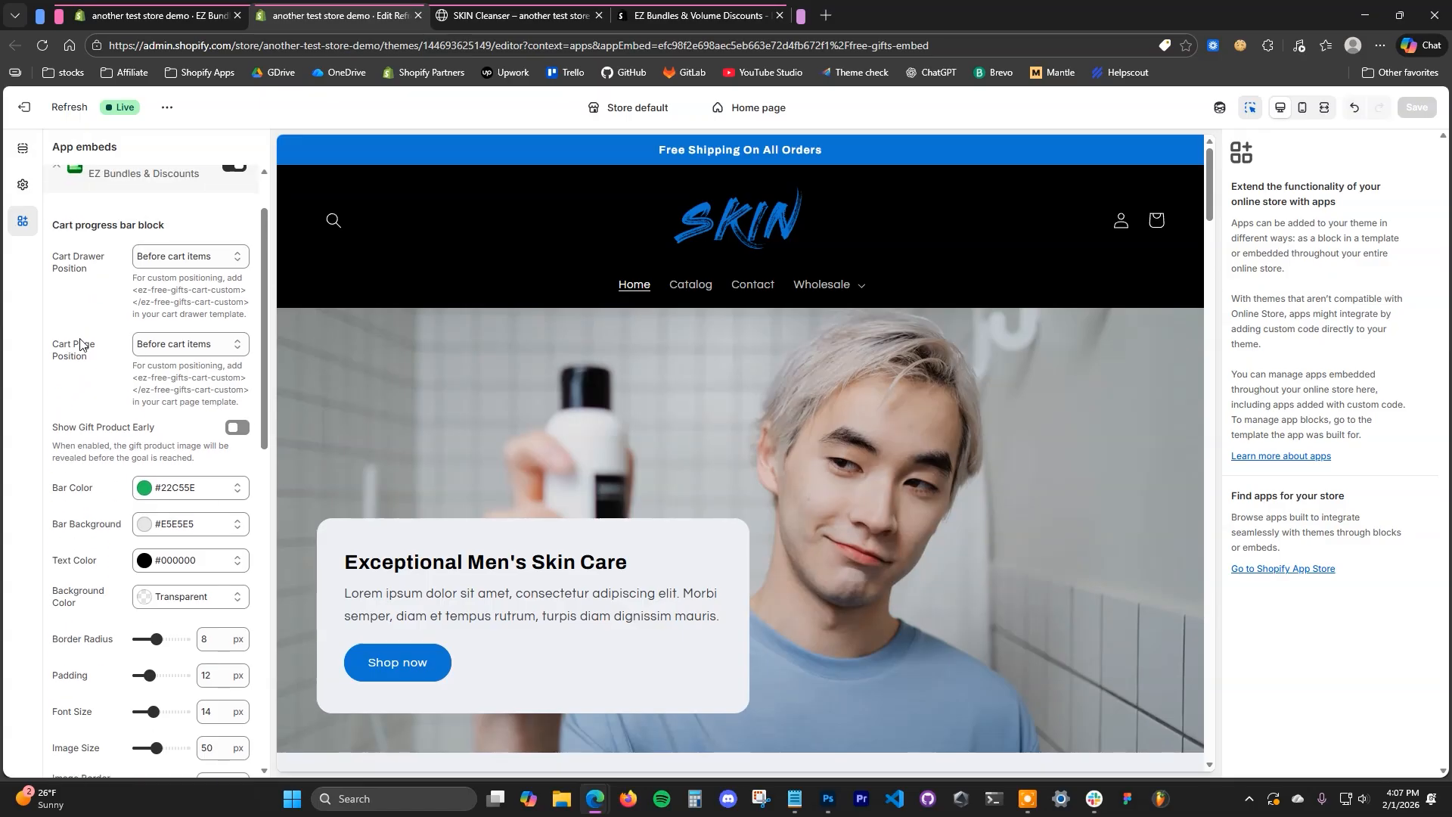
left_click(208, 257)
left_click(201, 281)
scroll(210, 289, "down", 1)
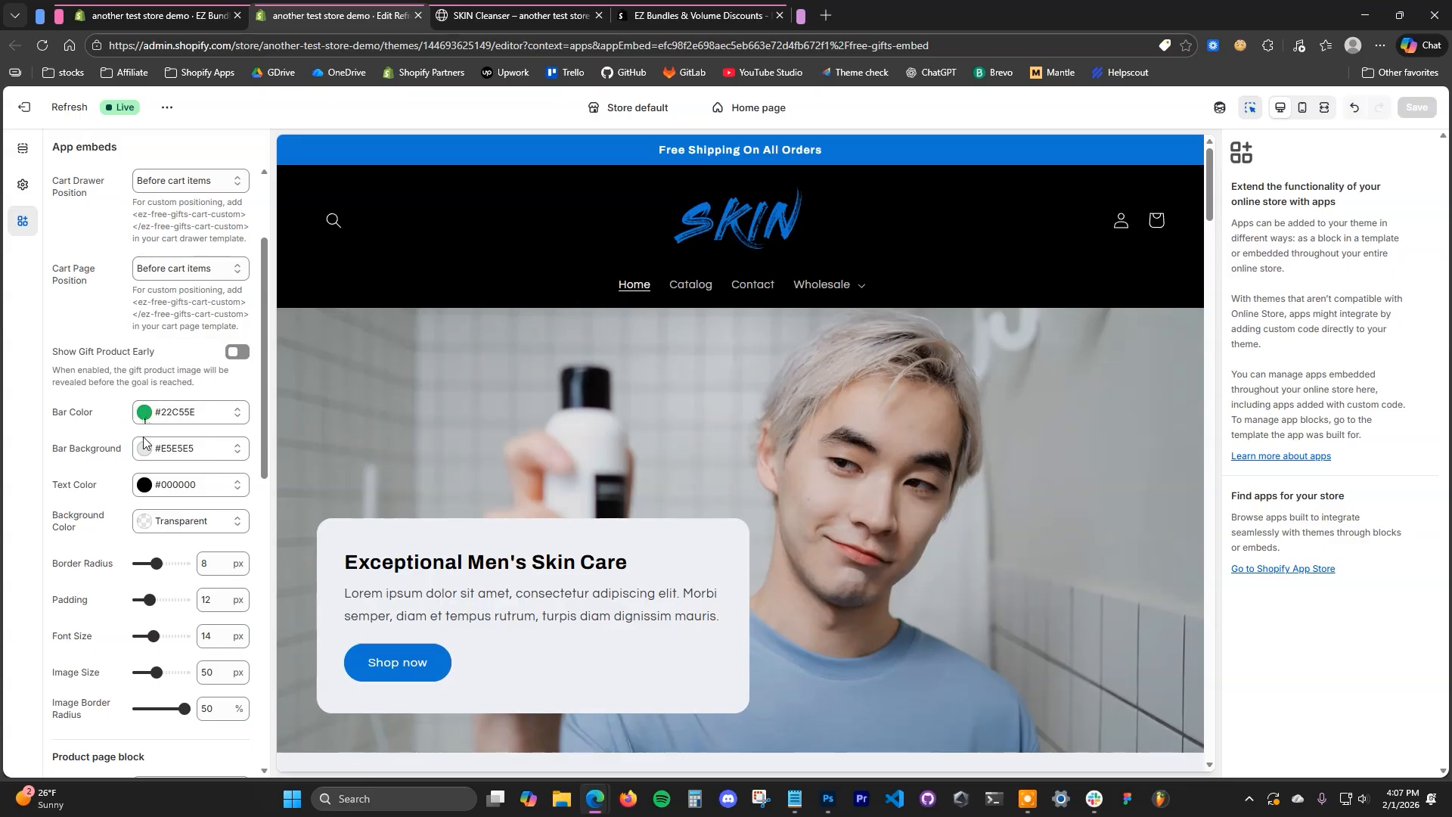
- Add one SKIN Cleanser to the storefront cart and look at the gift progress bars
left_click(513, 17)
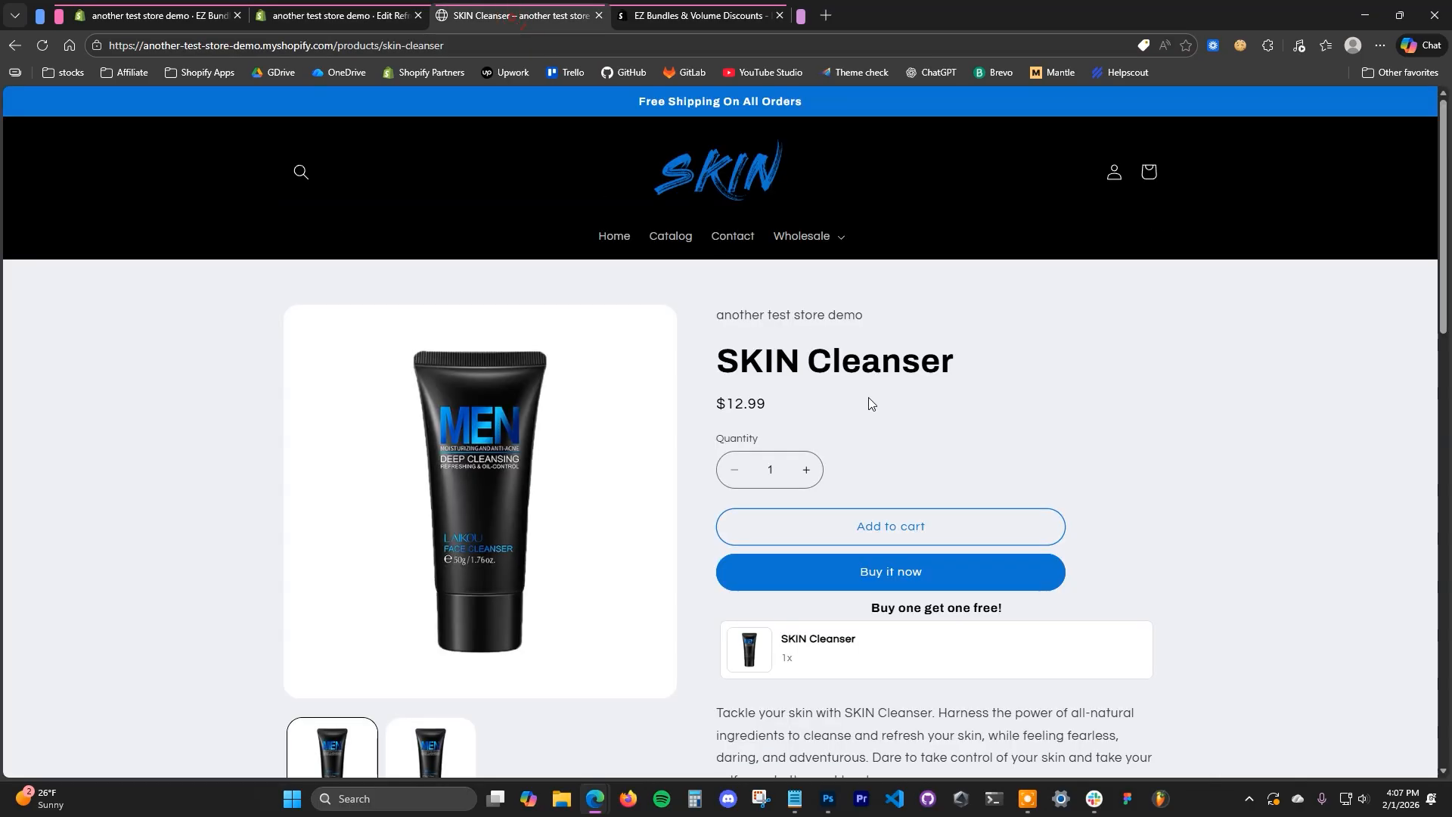
left_click(951, 515)
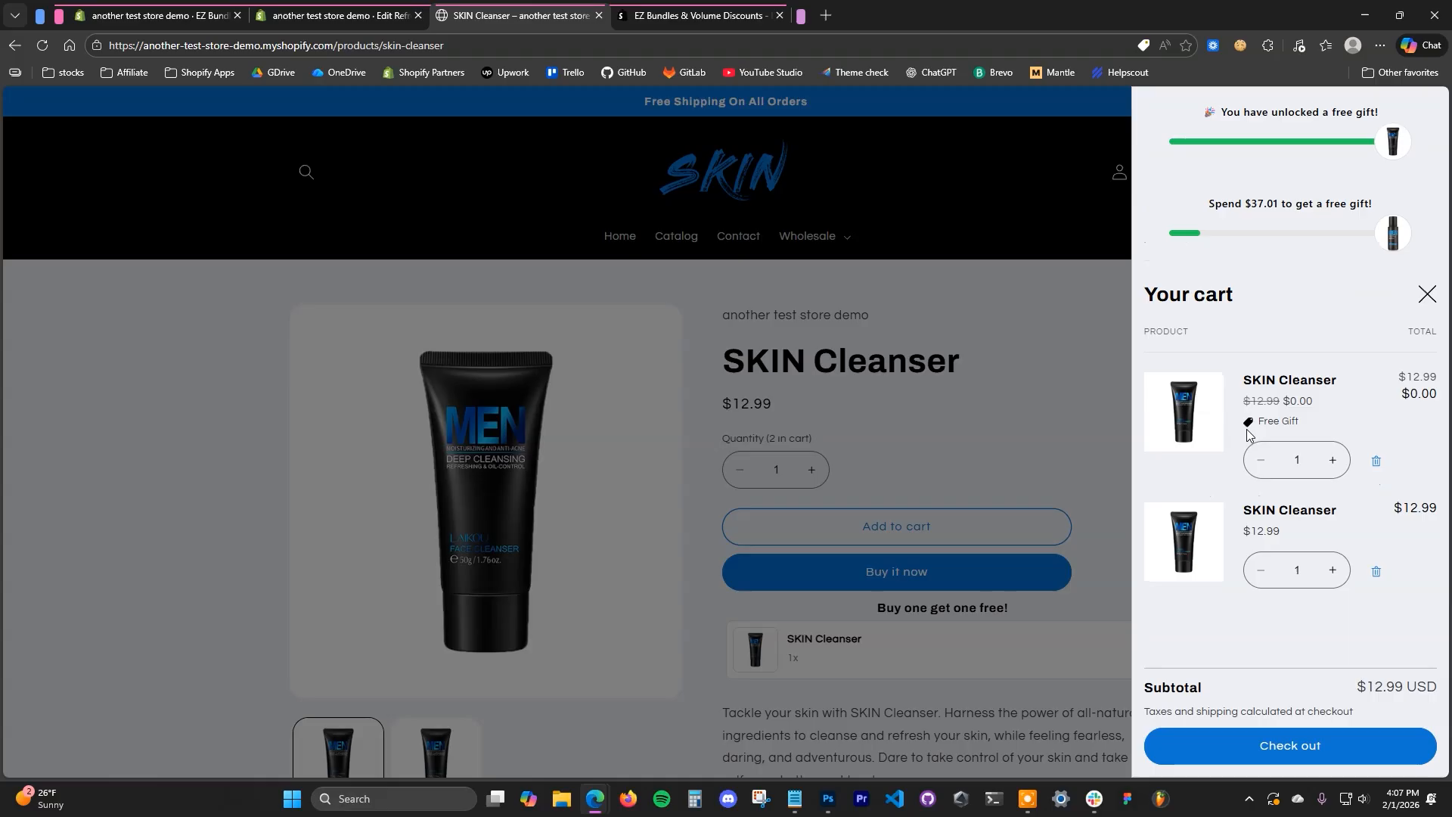
- Set the cart progress bar's Bar Color in the Free Gifts embed to the theme's blue, #1176D2
left_click(352, 15)
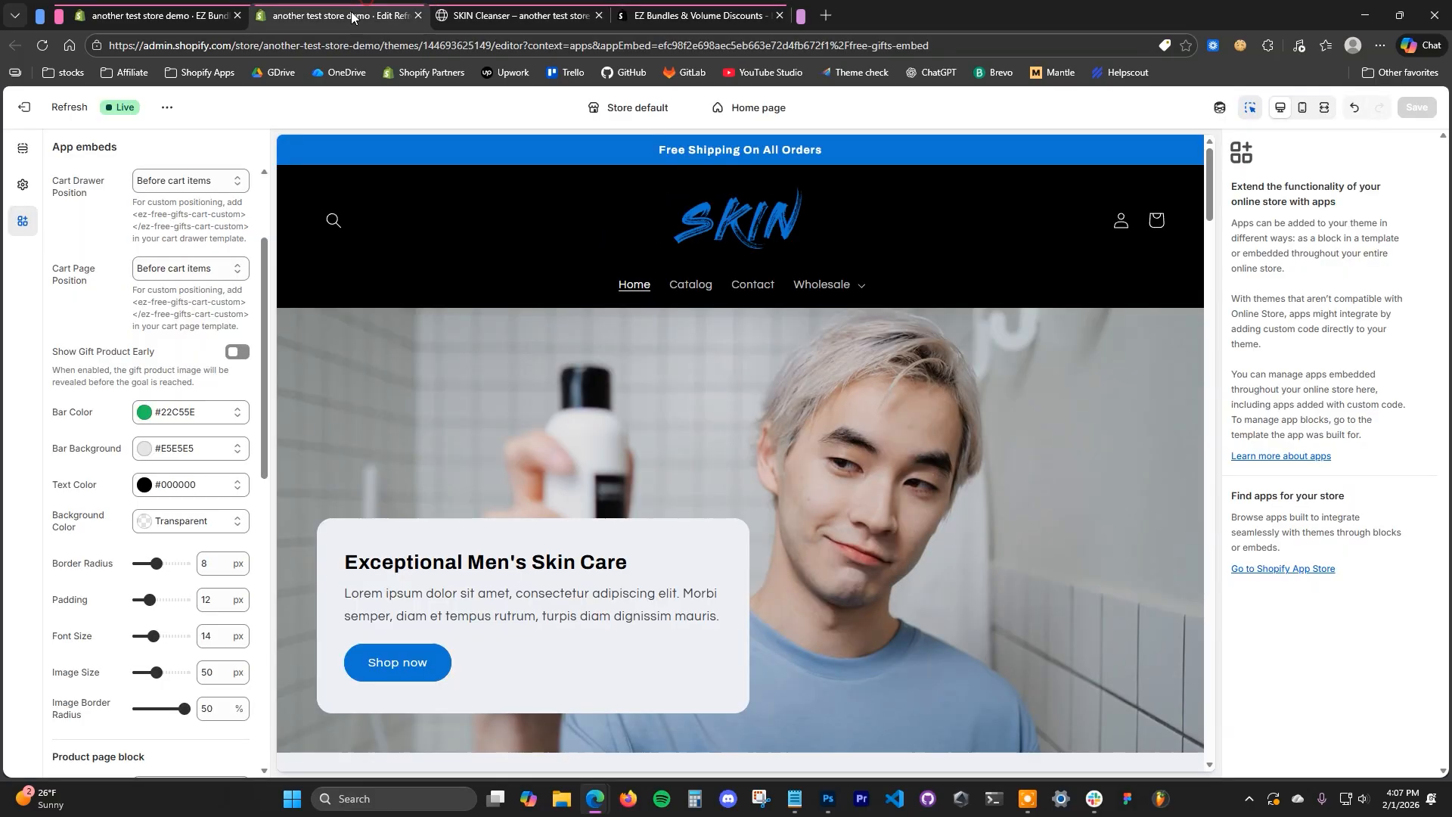
left_click(174, 413)
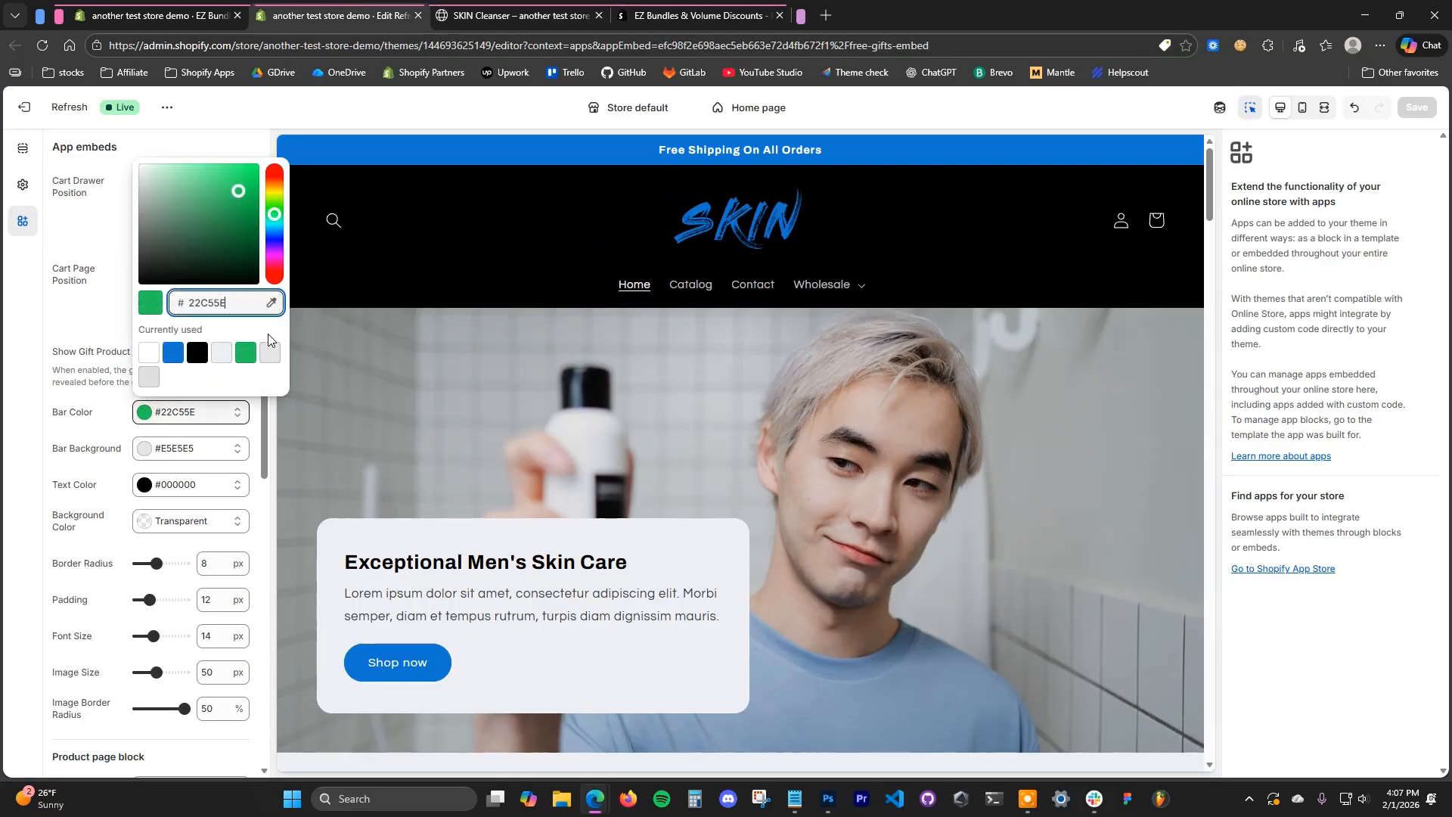
left_click(174, 353)
left_click(114, 342)
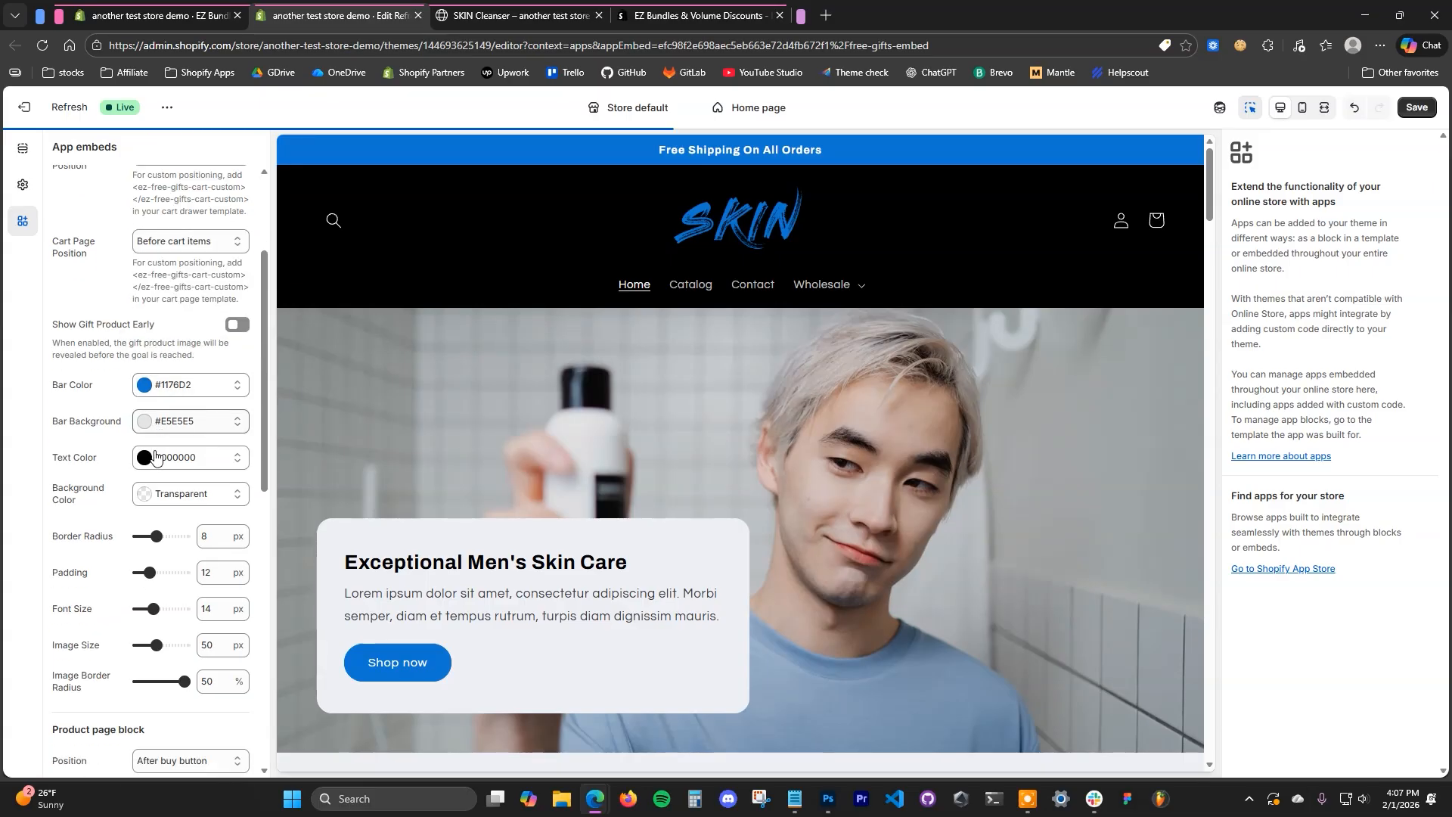
- Review the remaining Free Gifts embed settings and compare the product page block's title with the heading on the storefront's SKIN Cleanser page
scroll(155, 454, "down", 1)
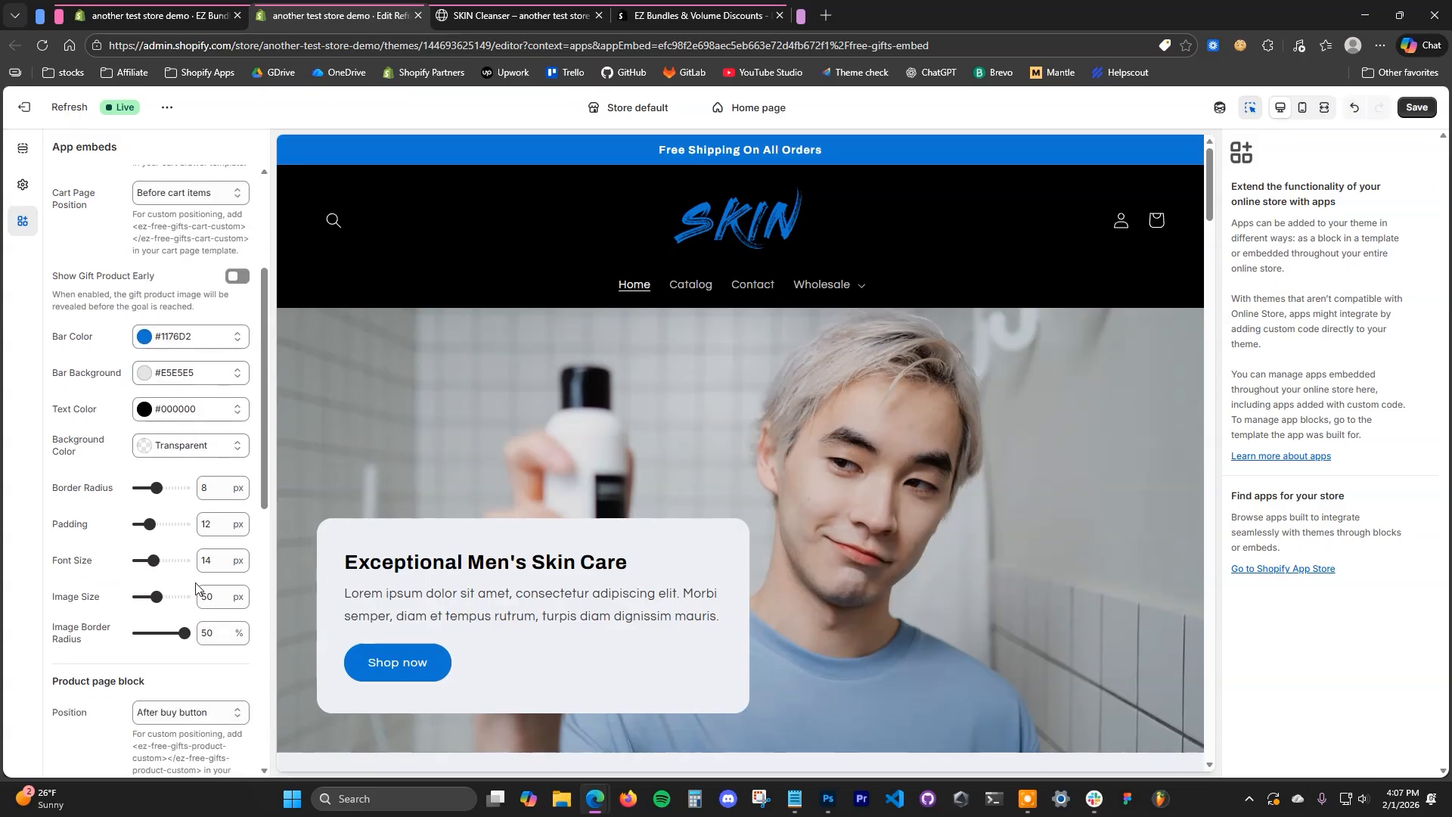
scroll(152, 511, "down", 1)
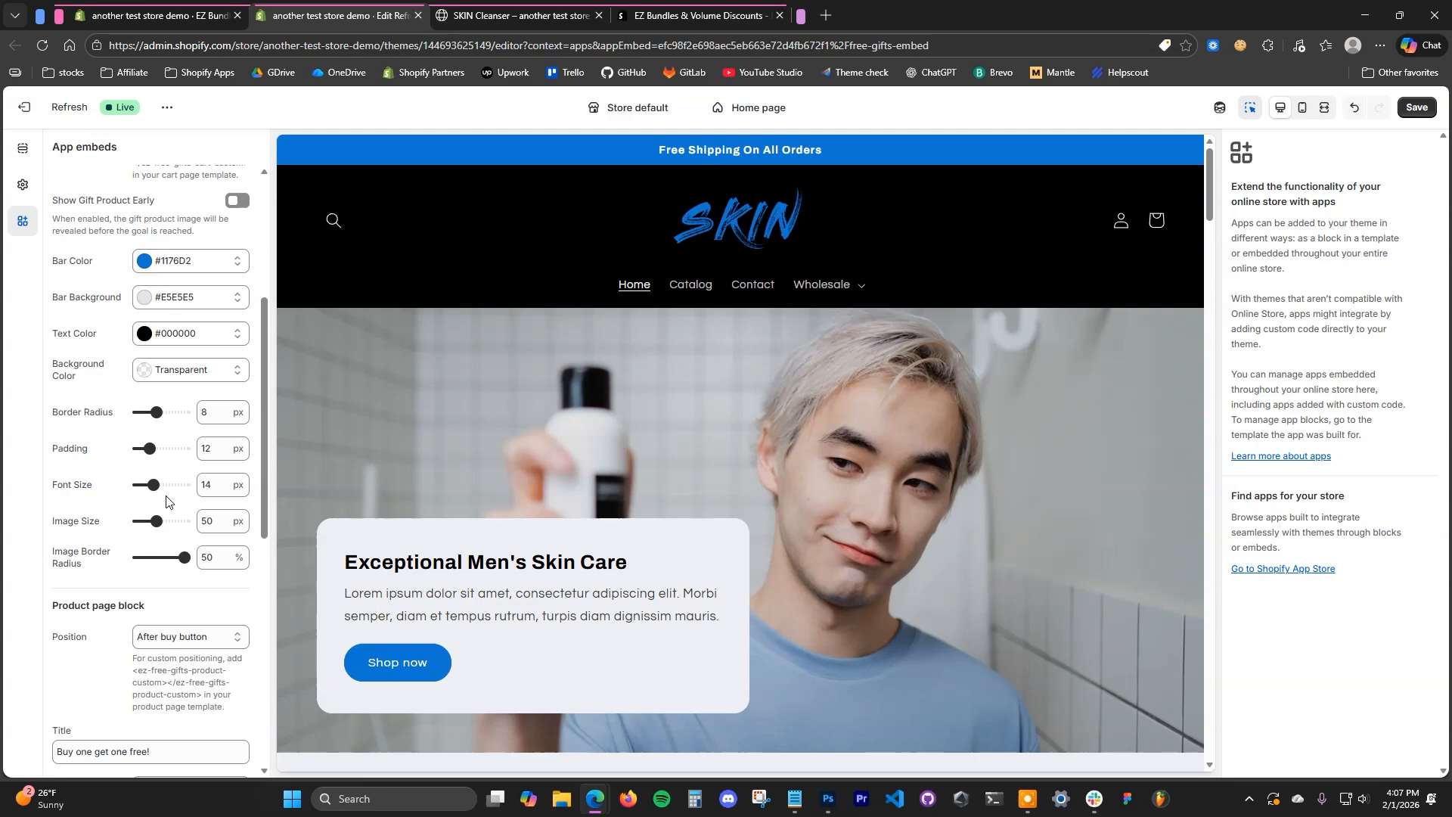
scroll(166, 500, "down", 3)
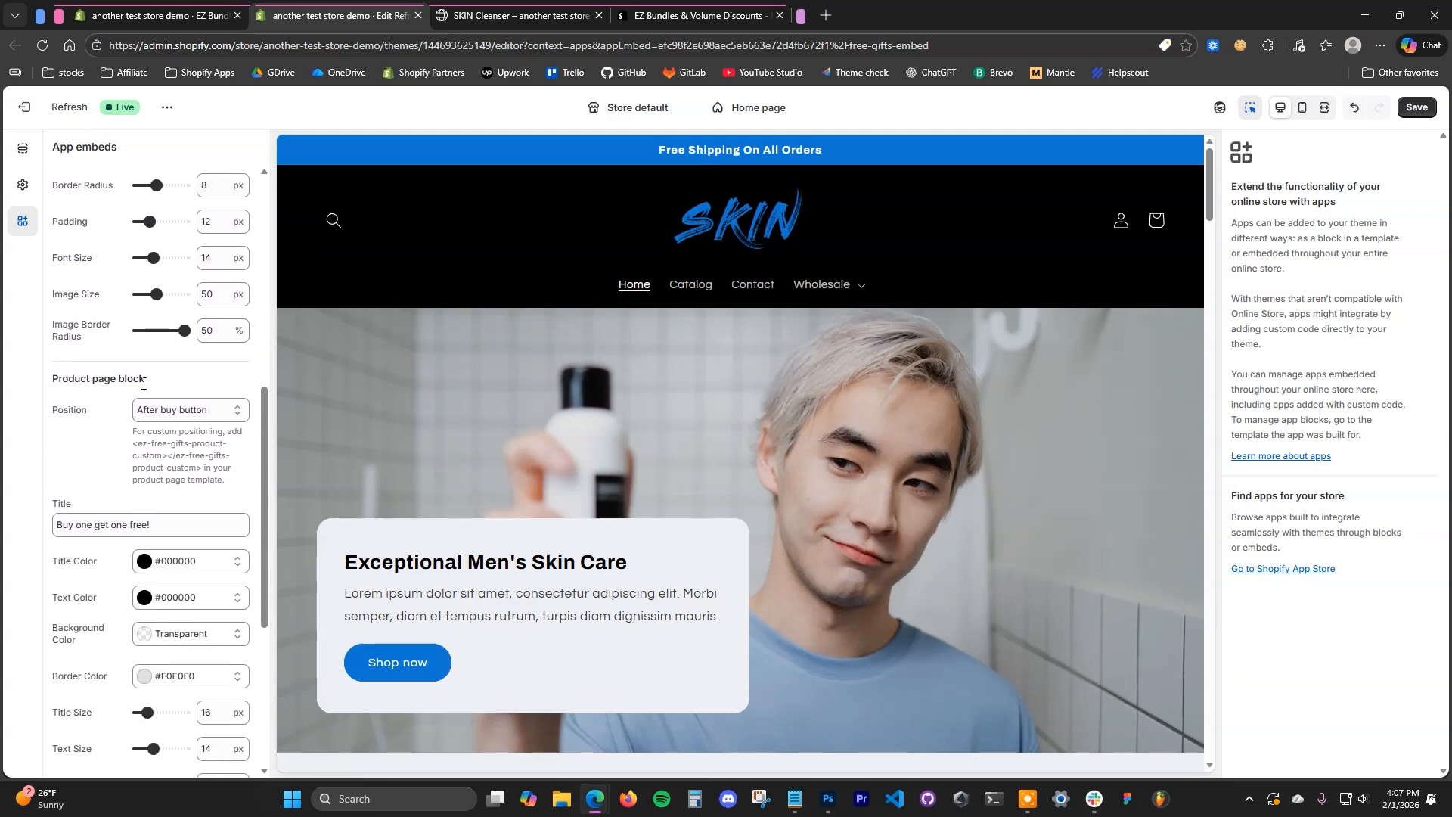
scroll(120, 425, "down", 2)
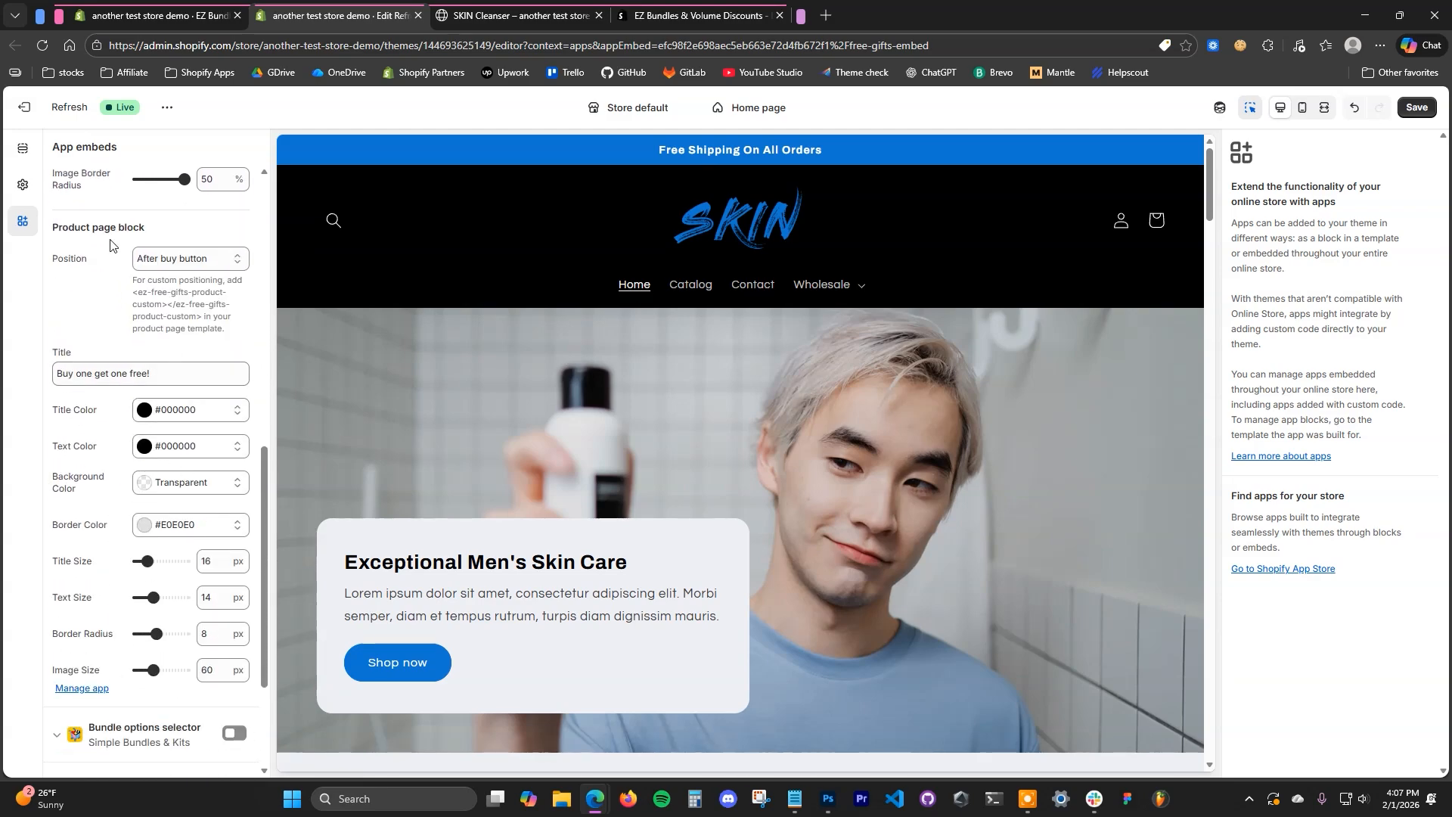
left_click_drag(154, 373, 75, 374)
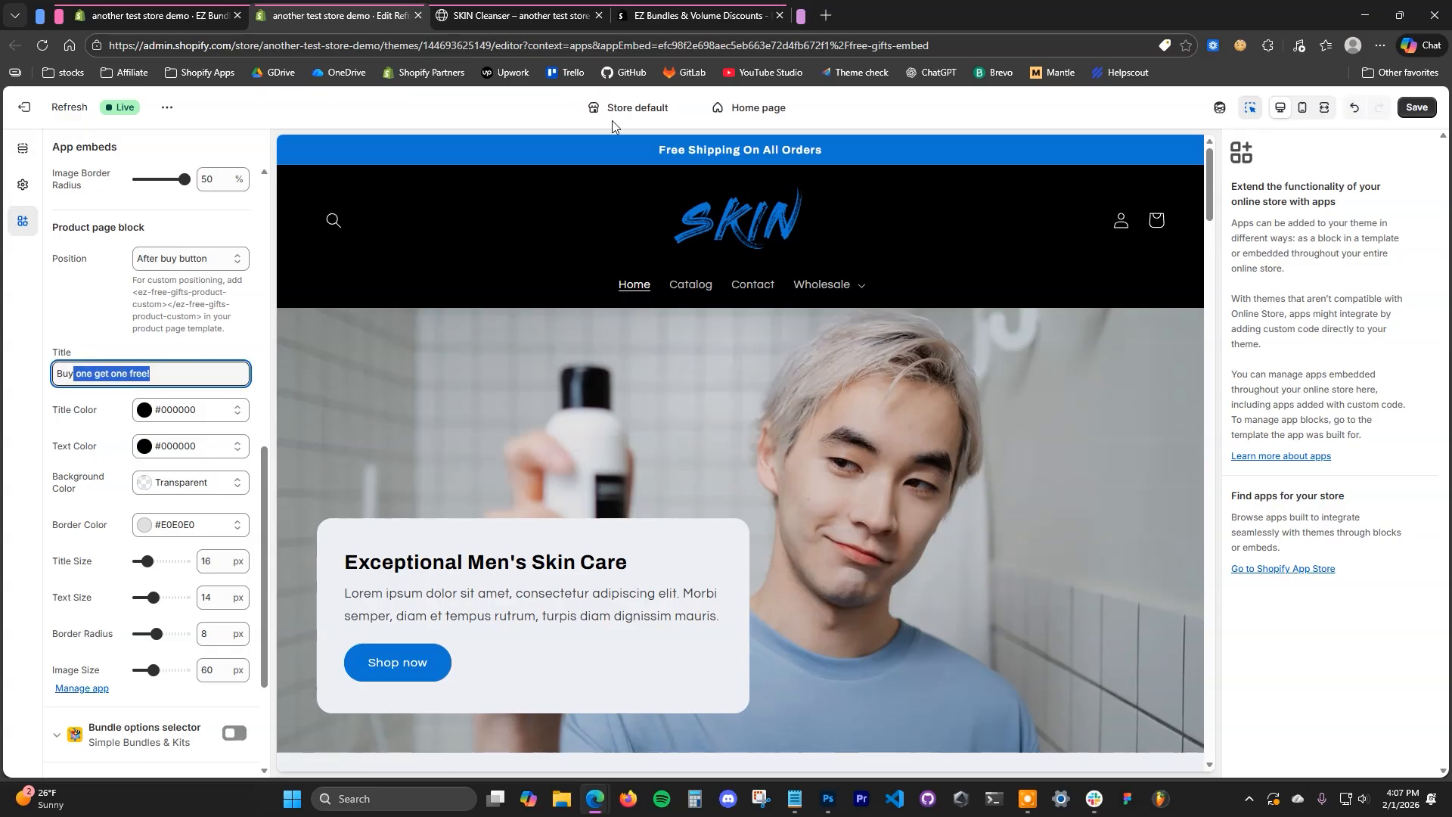
left_click(527, 11)
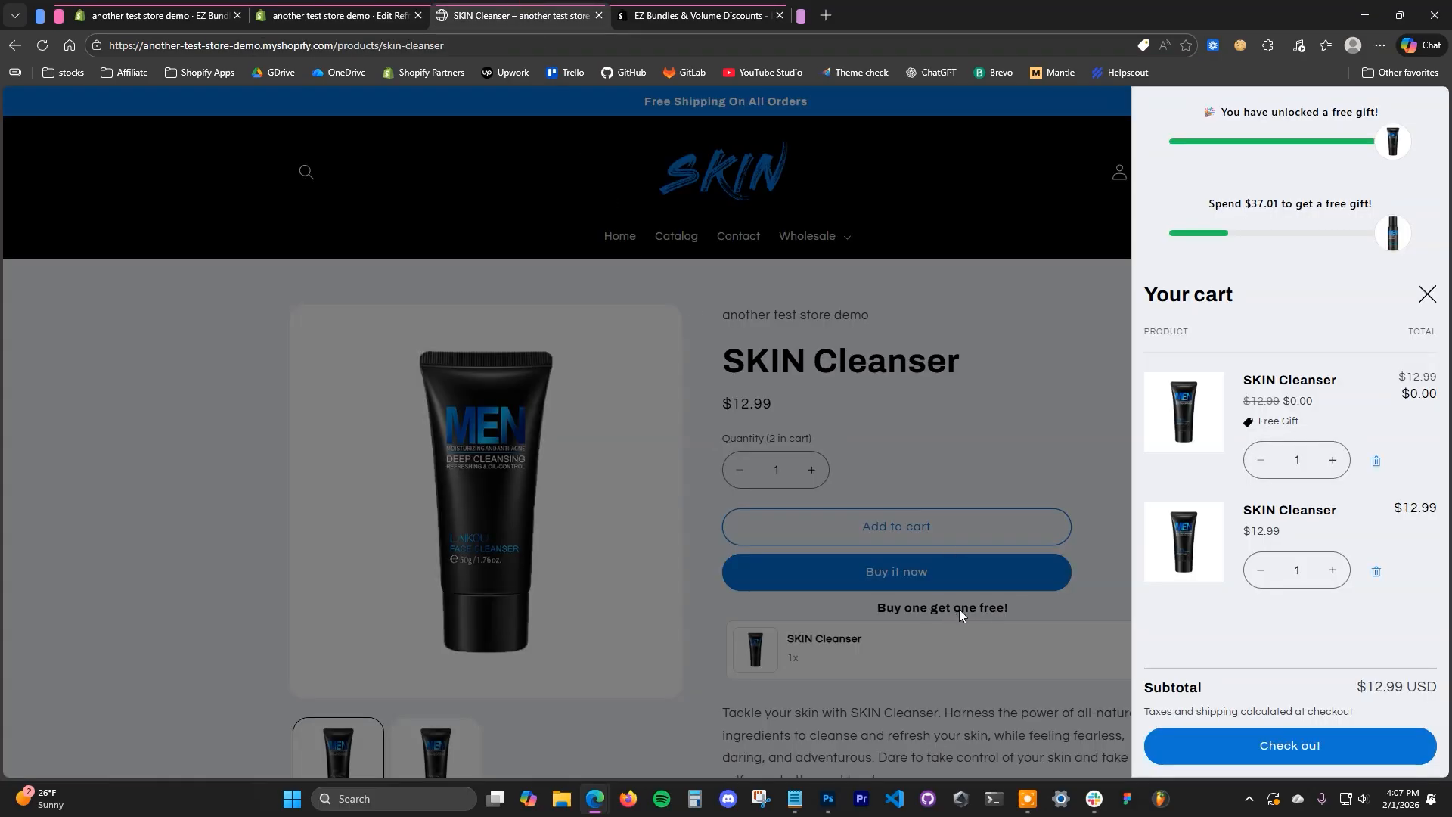
left_click(337, 16)
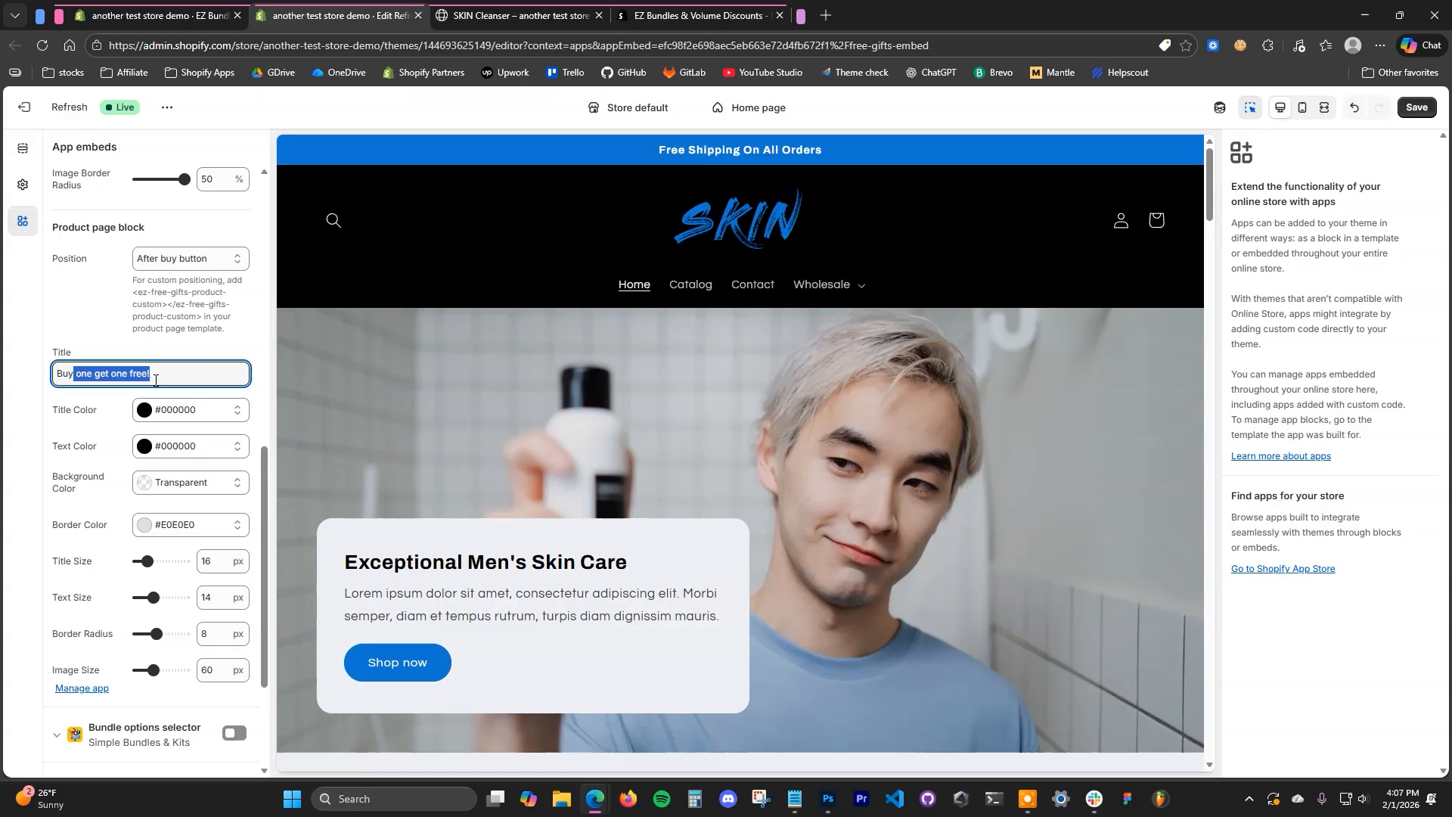
left_click(518, 13)
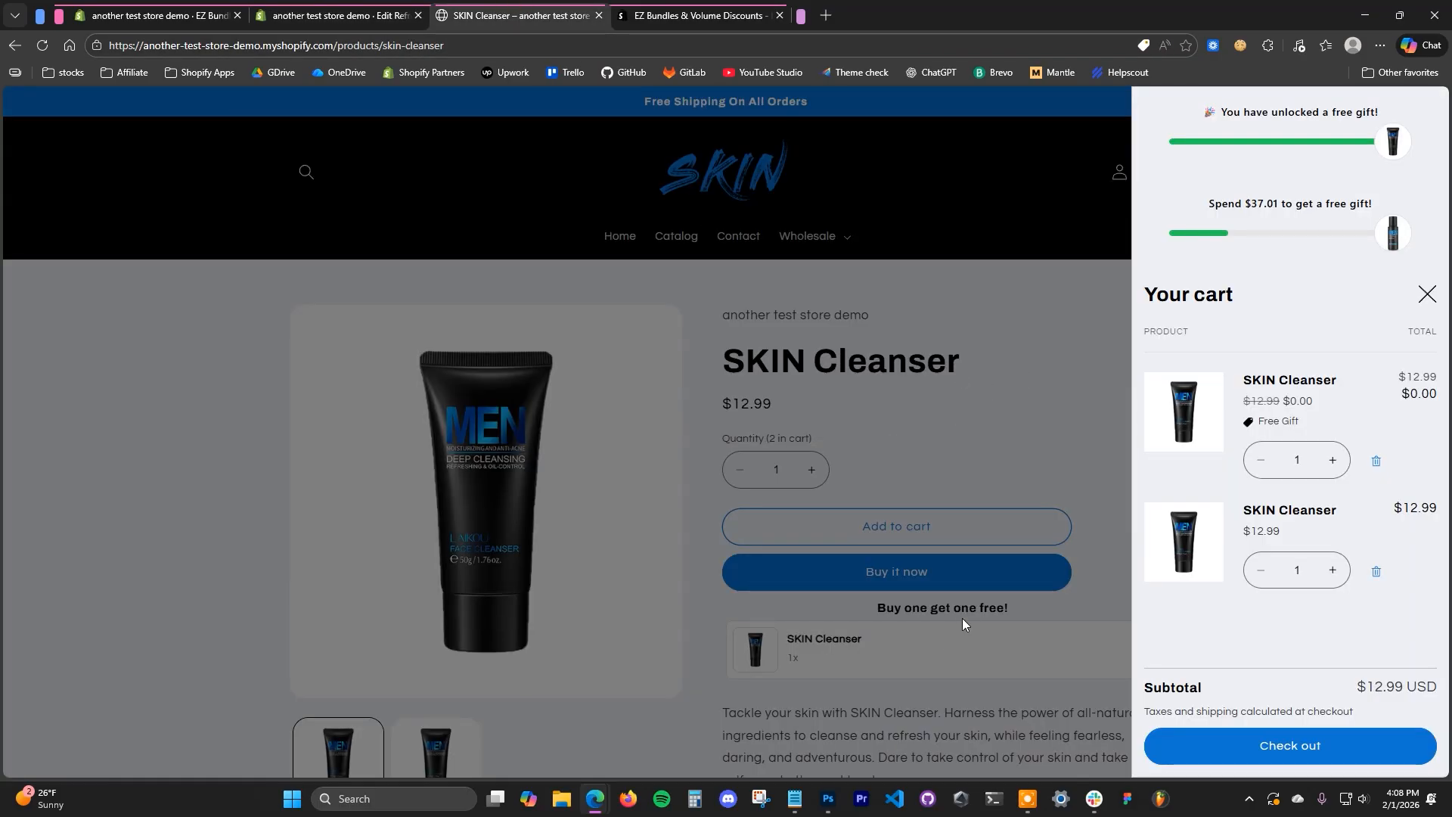
left_click(337, 15)
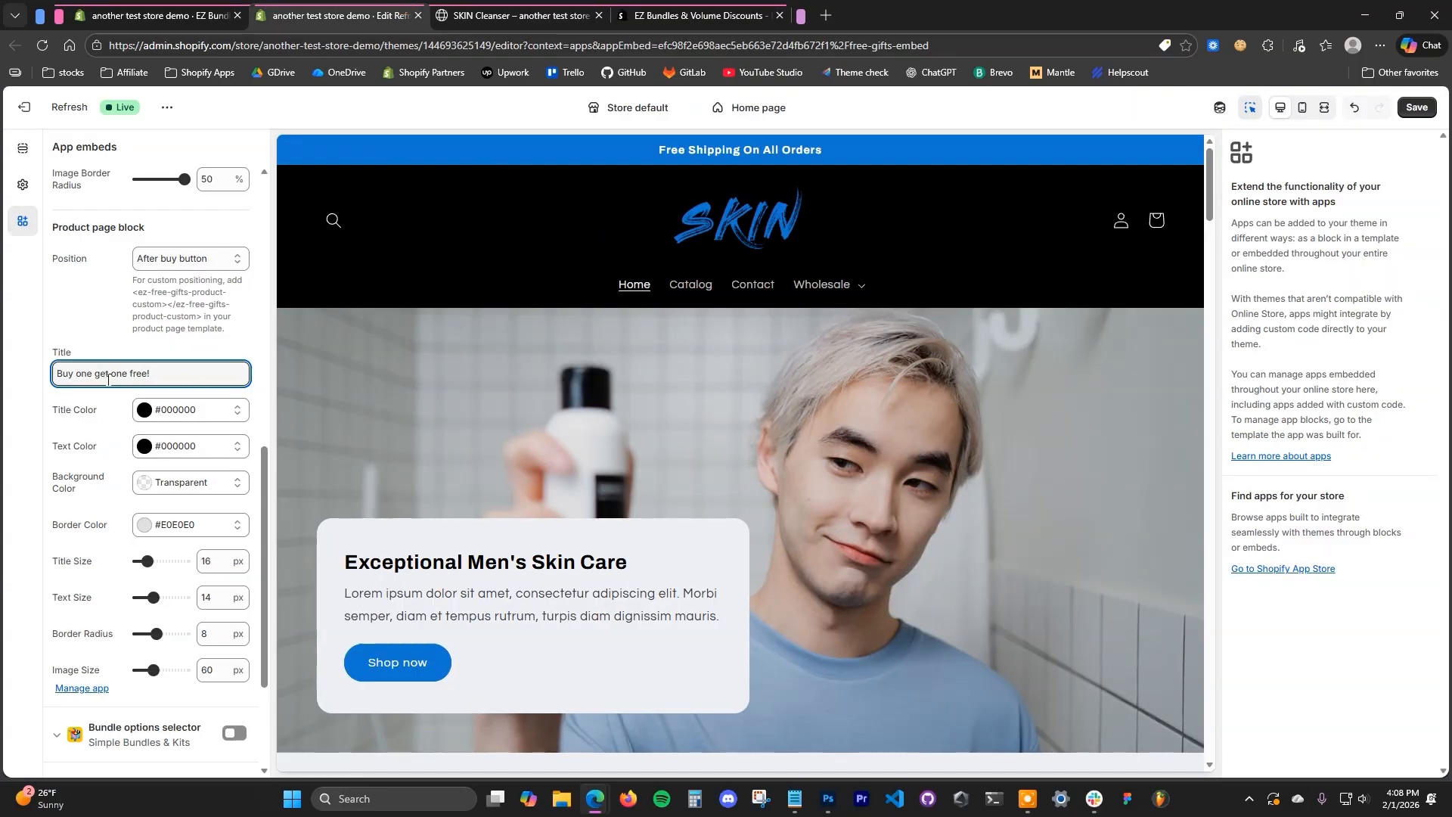
- Set the product page block's title to "Buy this and get a free SKIN Cleanser!" and save the theme
triple_click(163, 376)
left_click(150, 375)
scroll(152, 454, "up", 6)
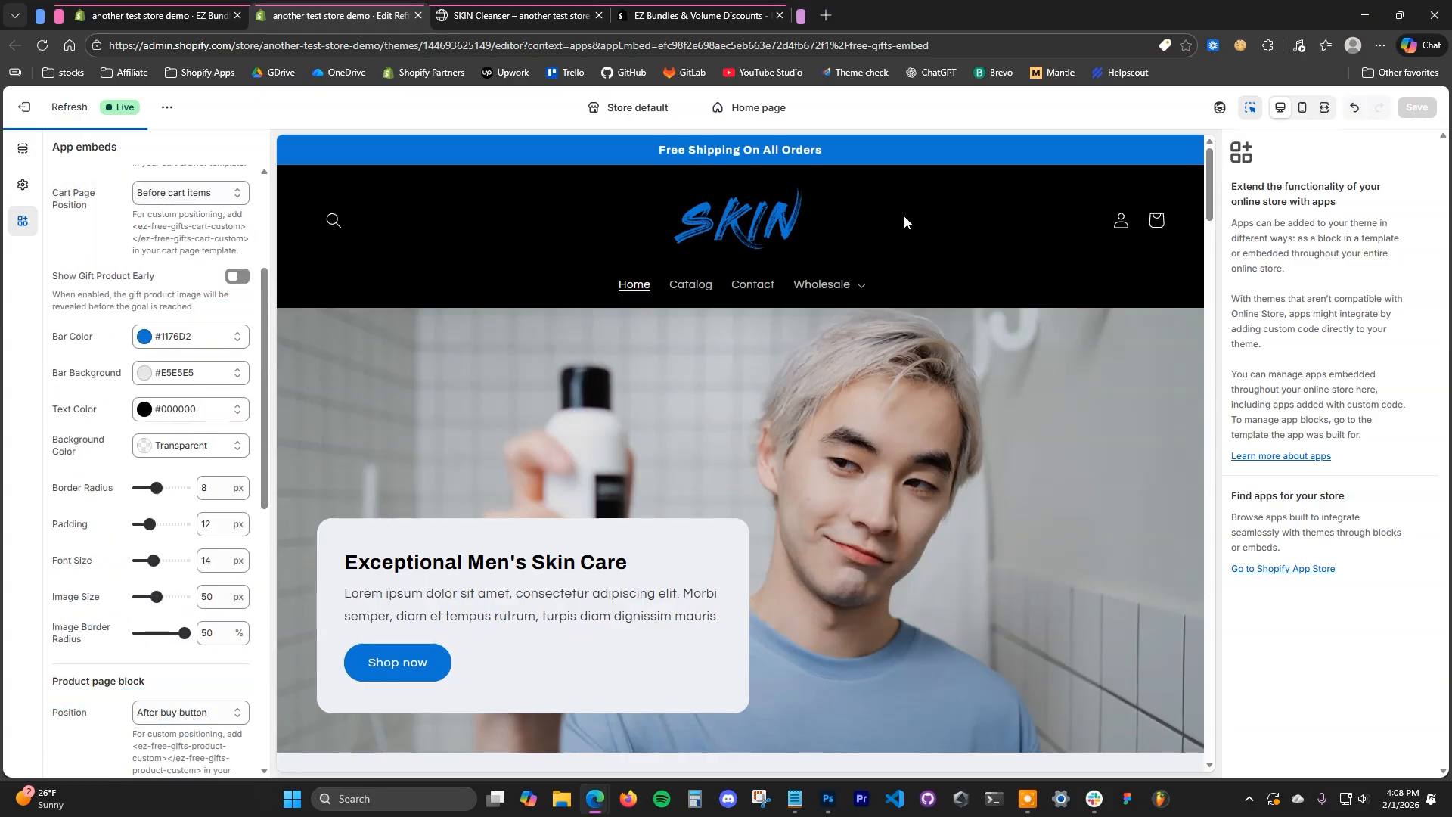
left_click(1417, 107)
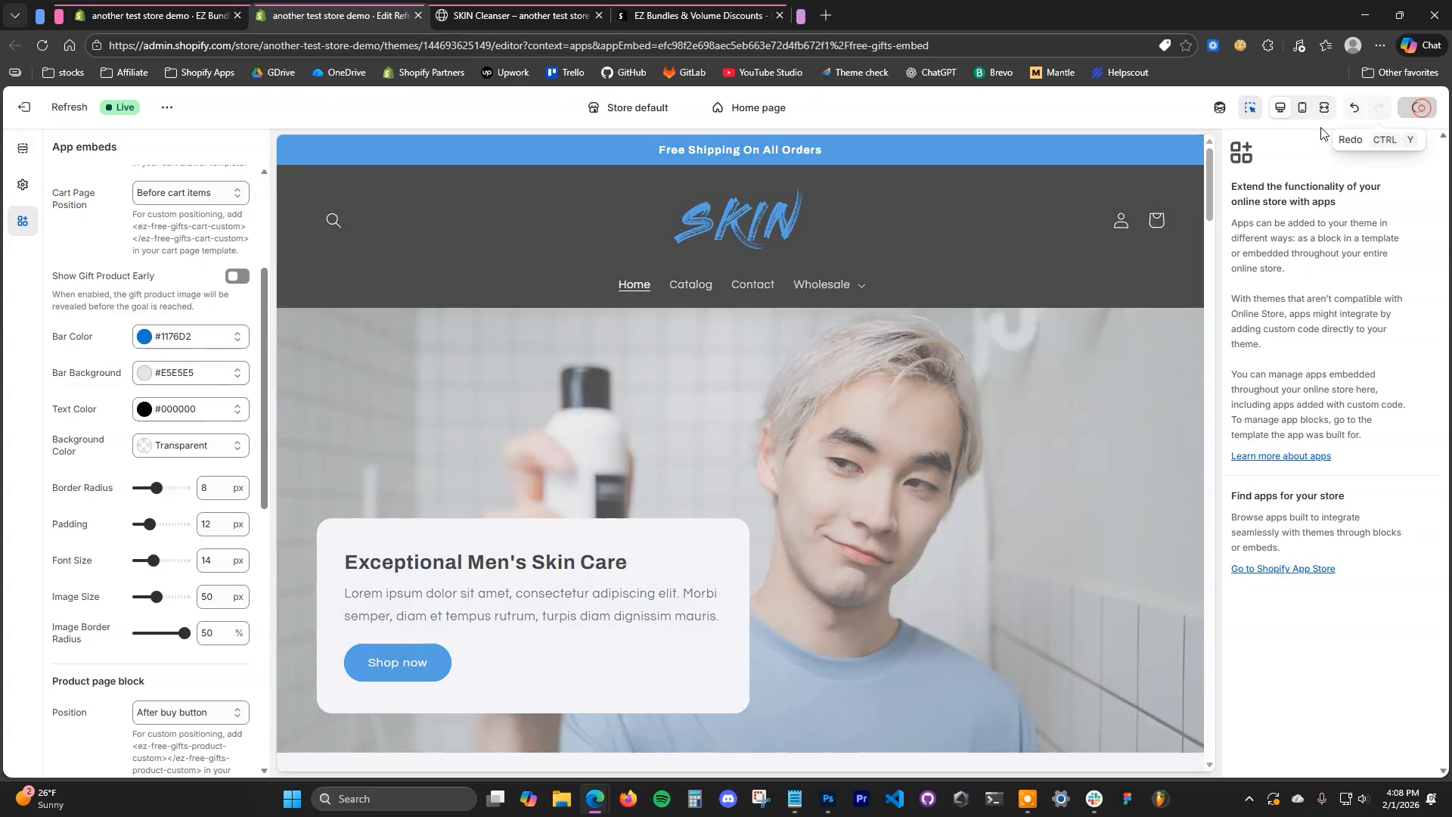
- Reload the storefront's SKIN Cleanser page and check the offer title and the progress bar colour in the cart drawer
left_click(501, 10)
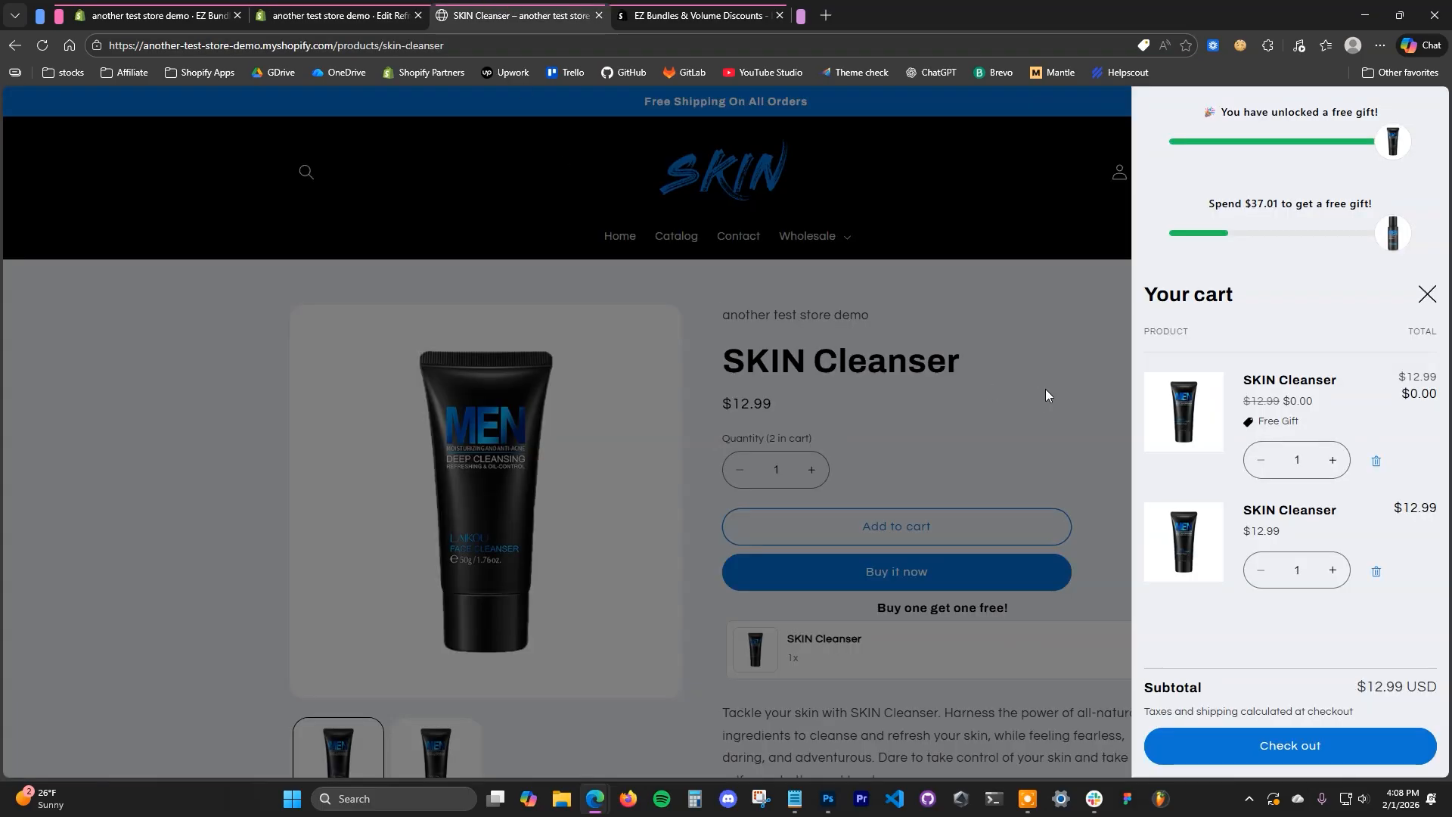
key("ctrl+r")
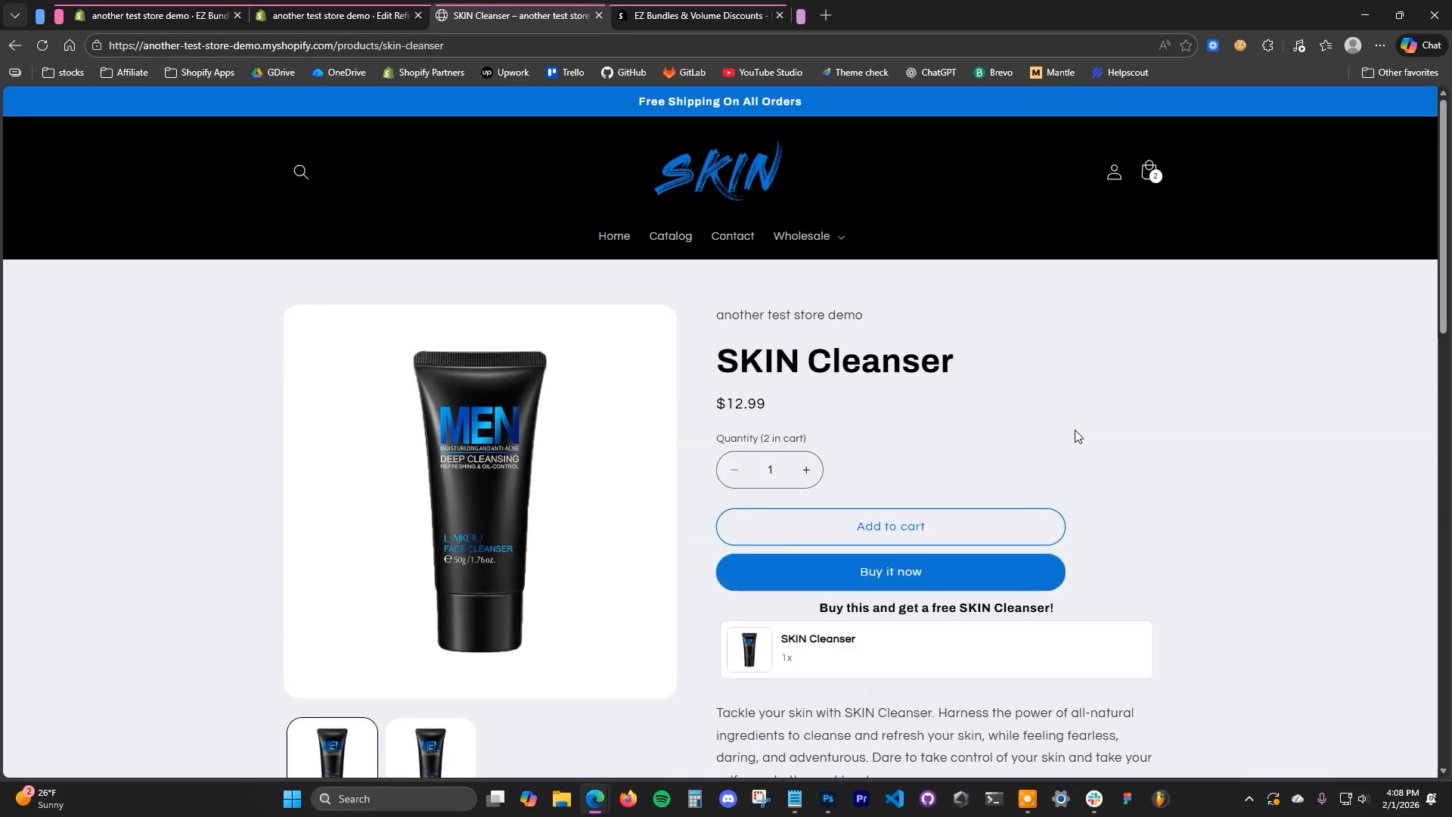
scroll(1117, 442, "down", 1)
left_click_drag(859, 534, 1067, 541)
left_click(1157, 540)
scroll(1215, 434, "up", 1)
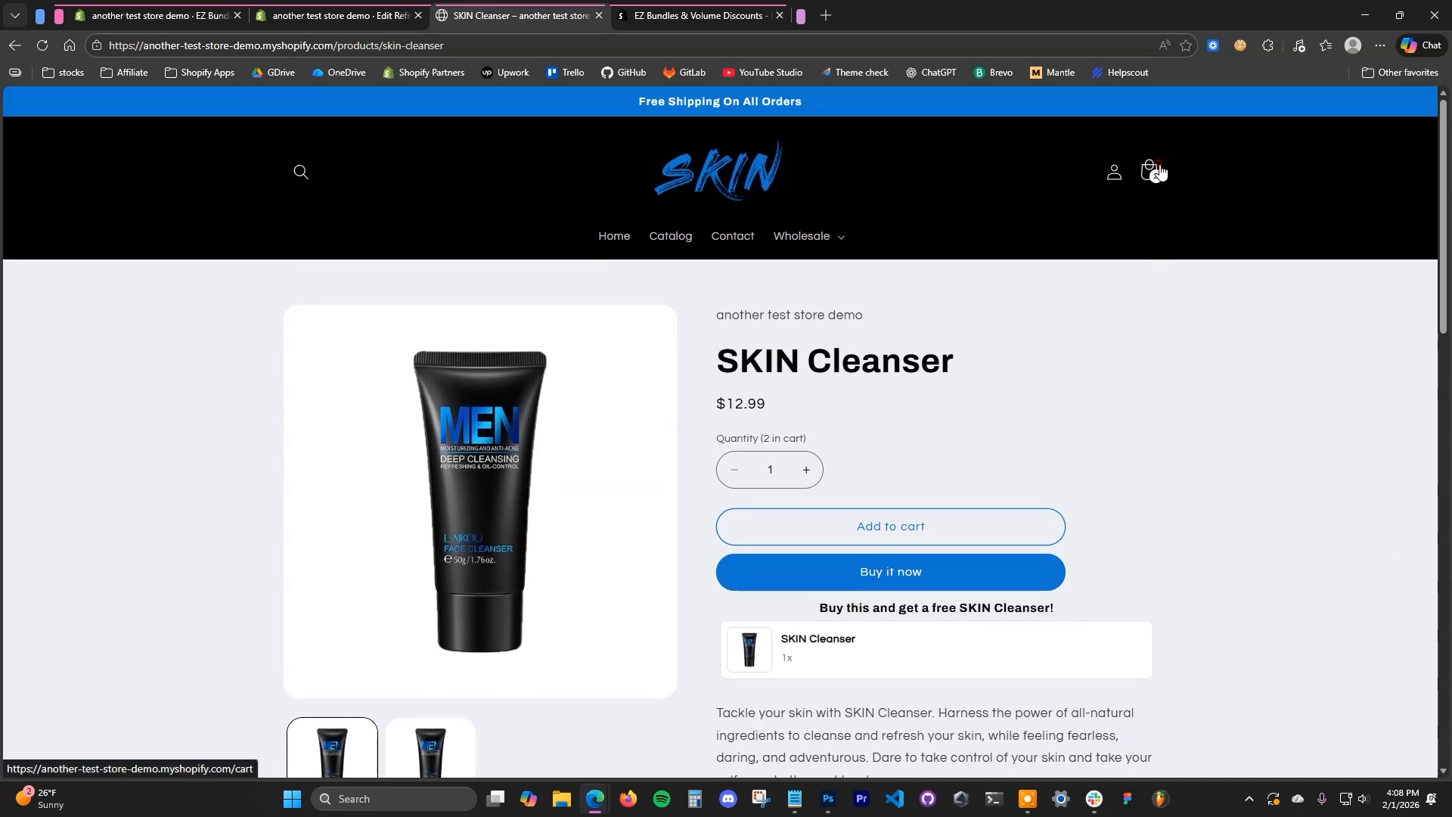
left_click(1154, 172)
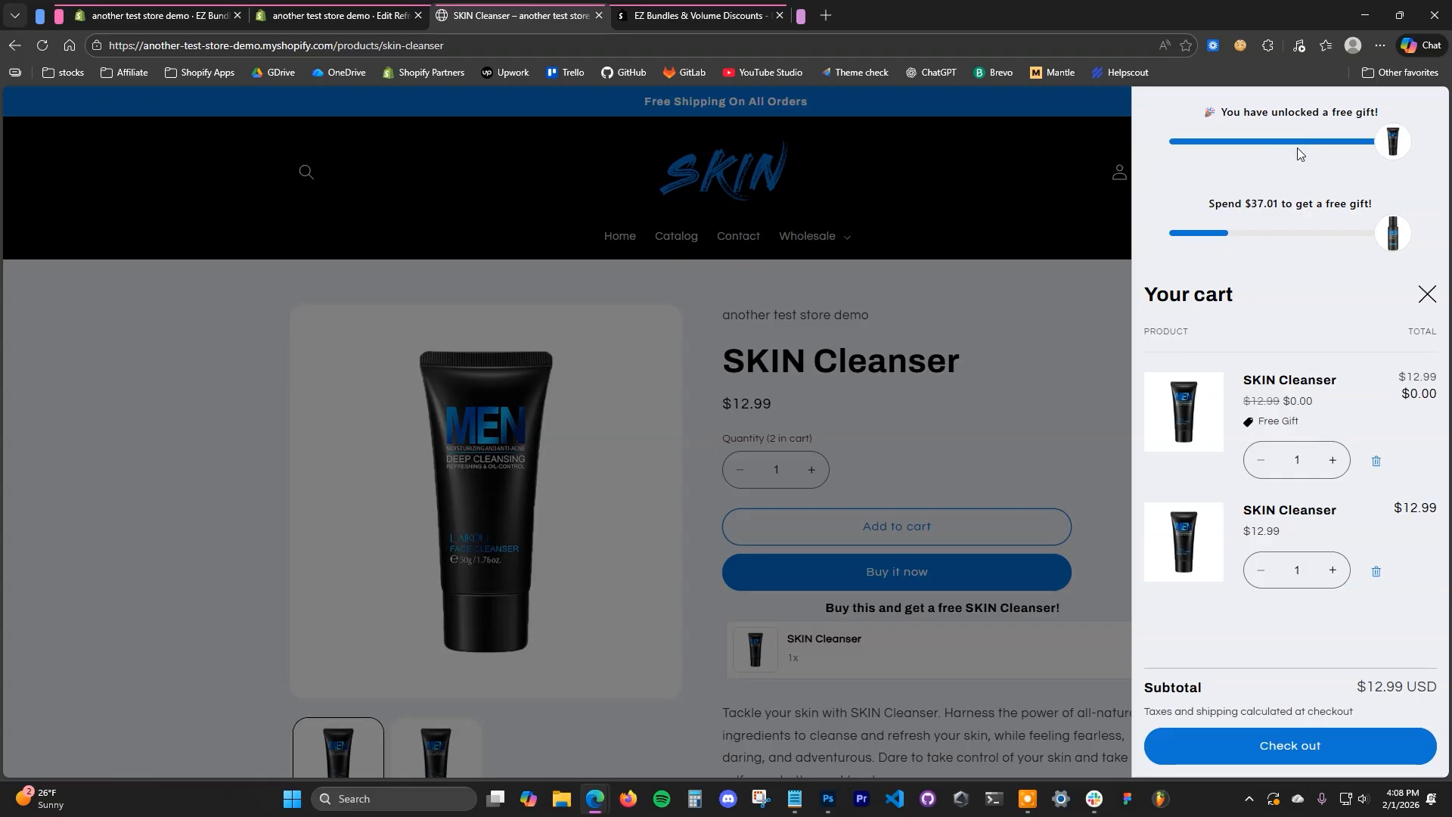
- Return to the theme editor and look through the Free Gifts embed settings again
left_click(381, 6)
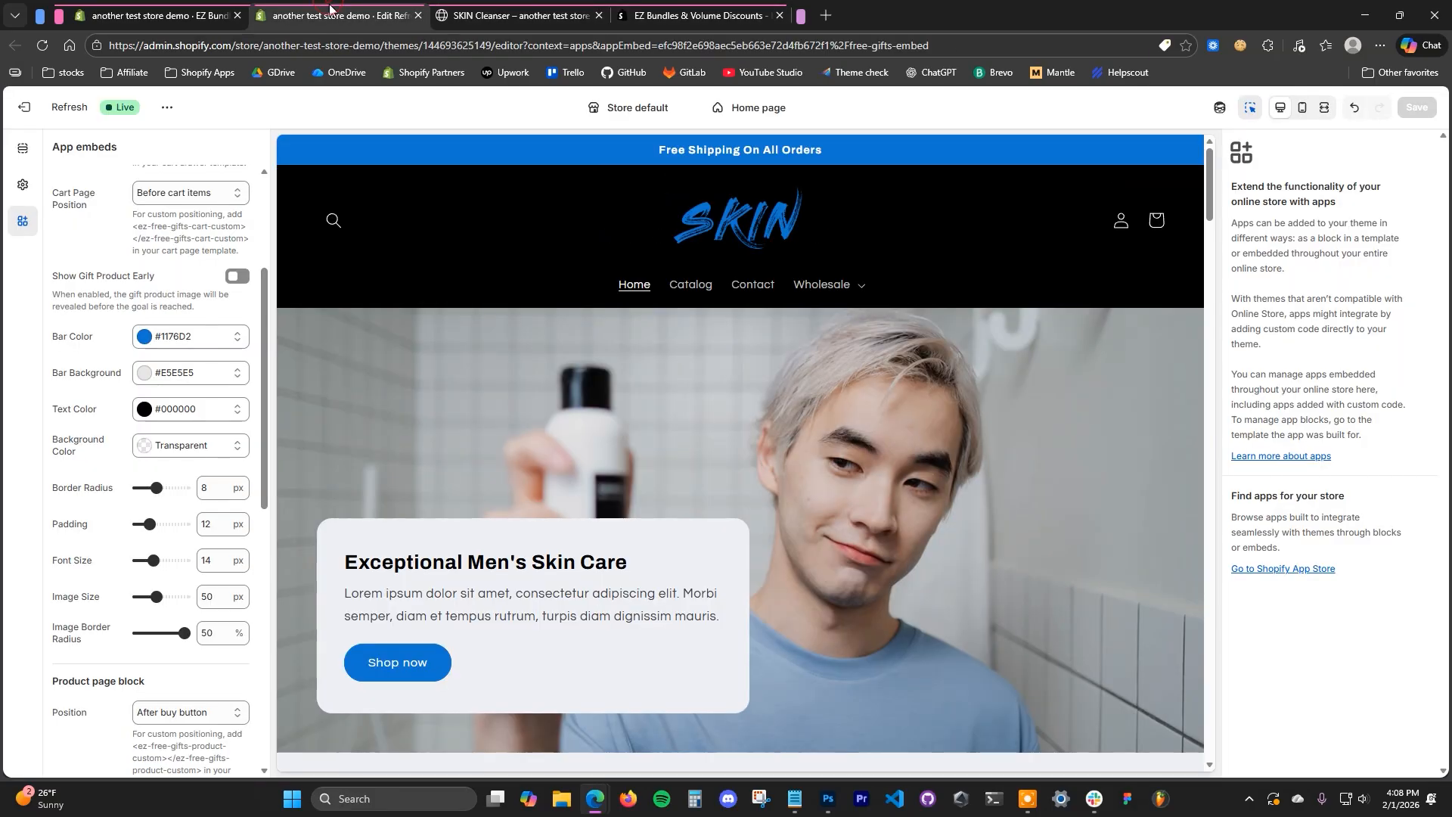
scroll(118, 536, "down", 6)
scroll(121, 529, "up", 8)
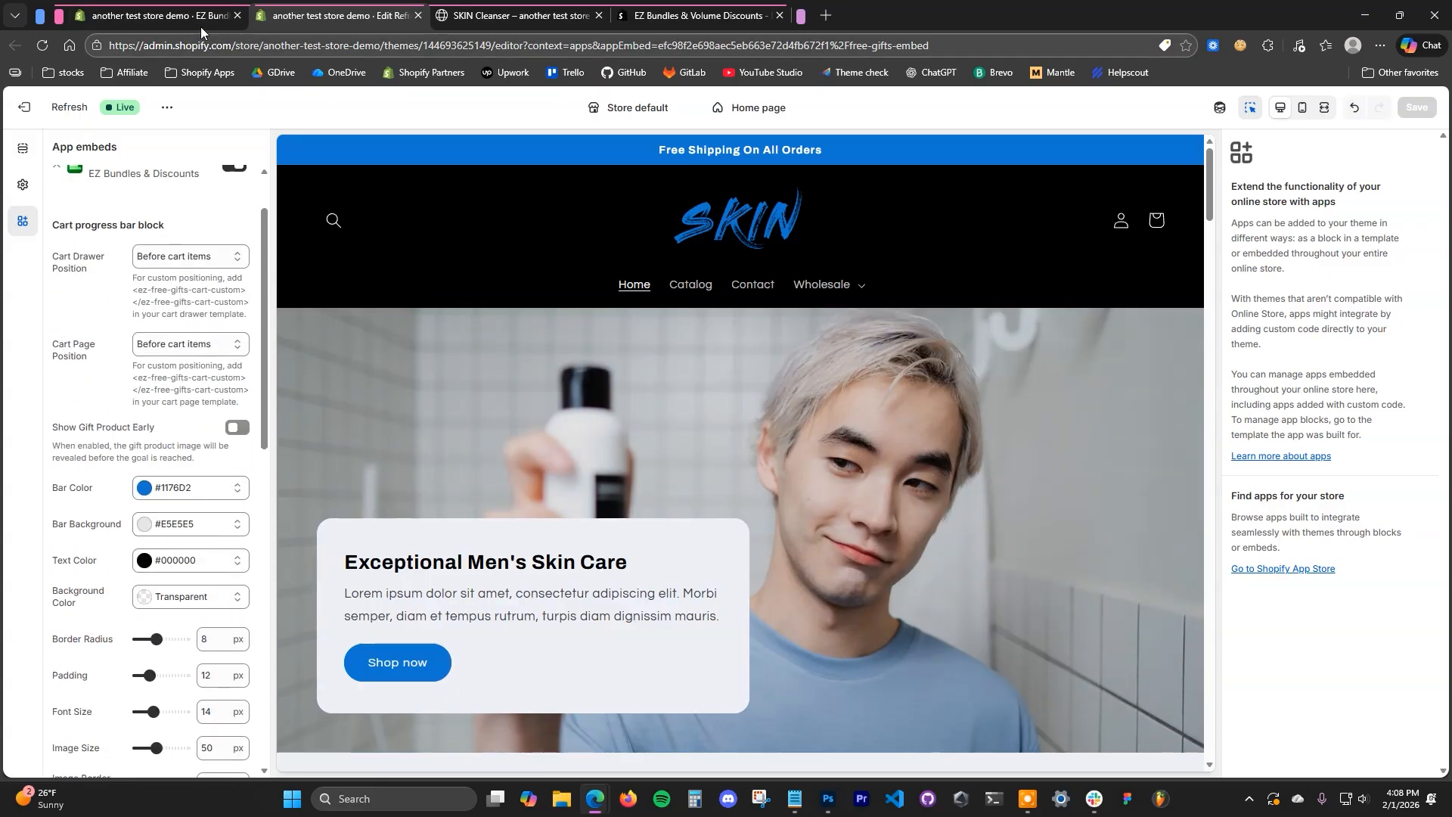
- Start a free gift offer from the cart quantity template, named "Add 5 items and get a free gift", with a minimum cart quantity of 5
left_click(185, 15)
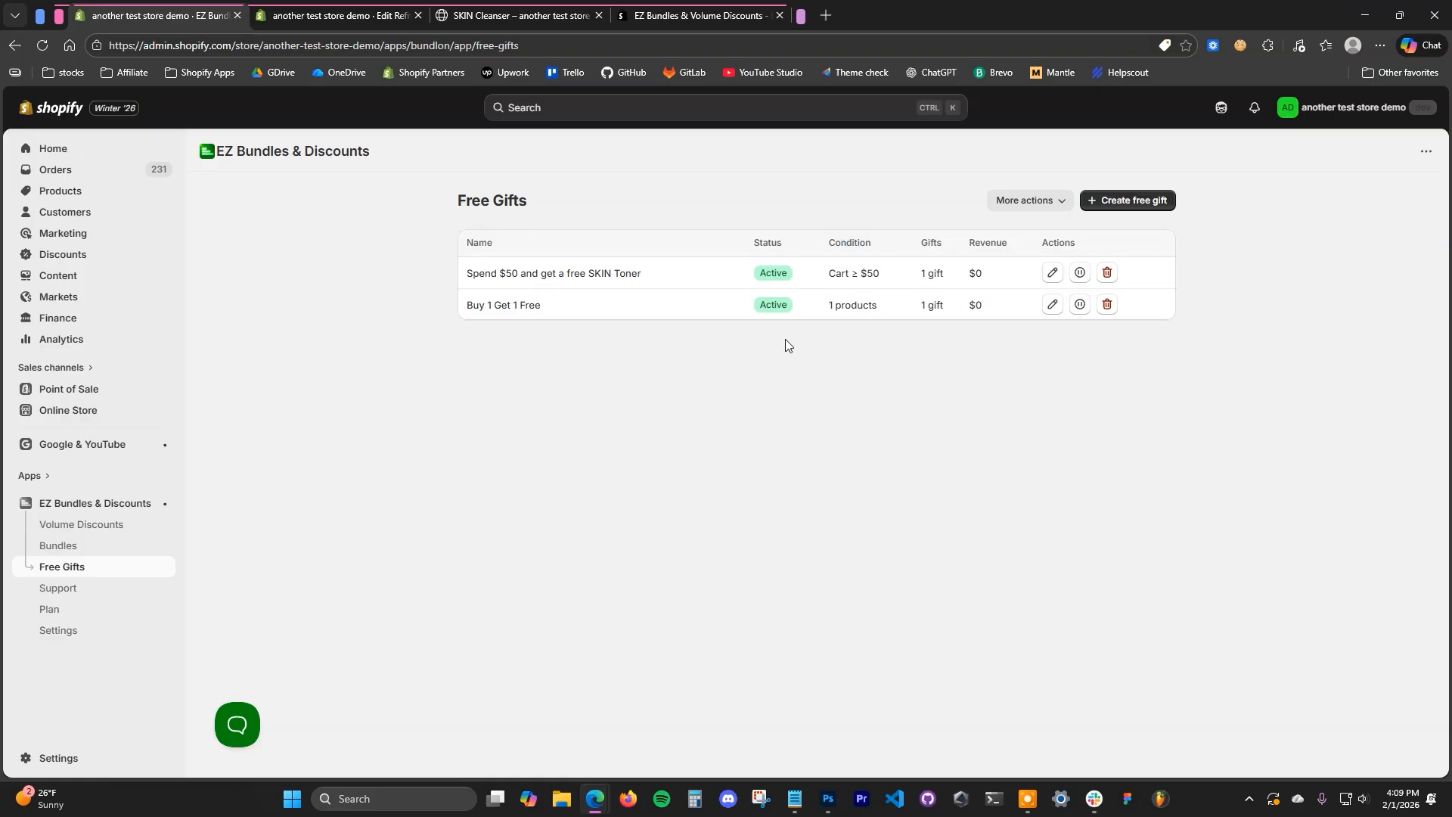
left_click(1135, 202)
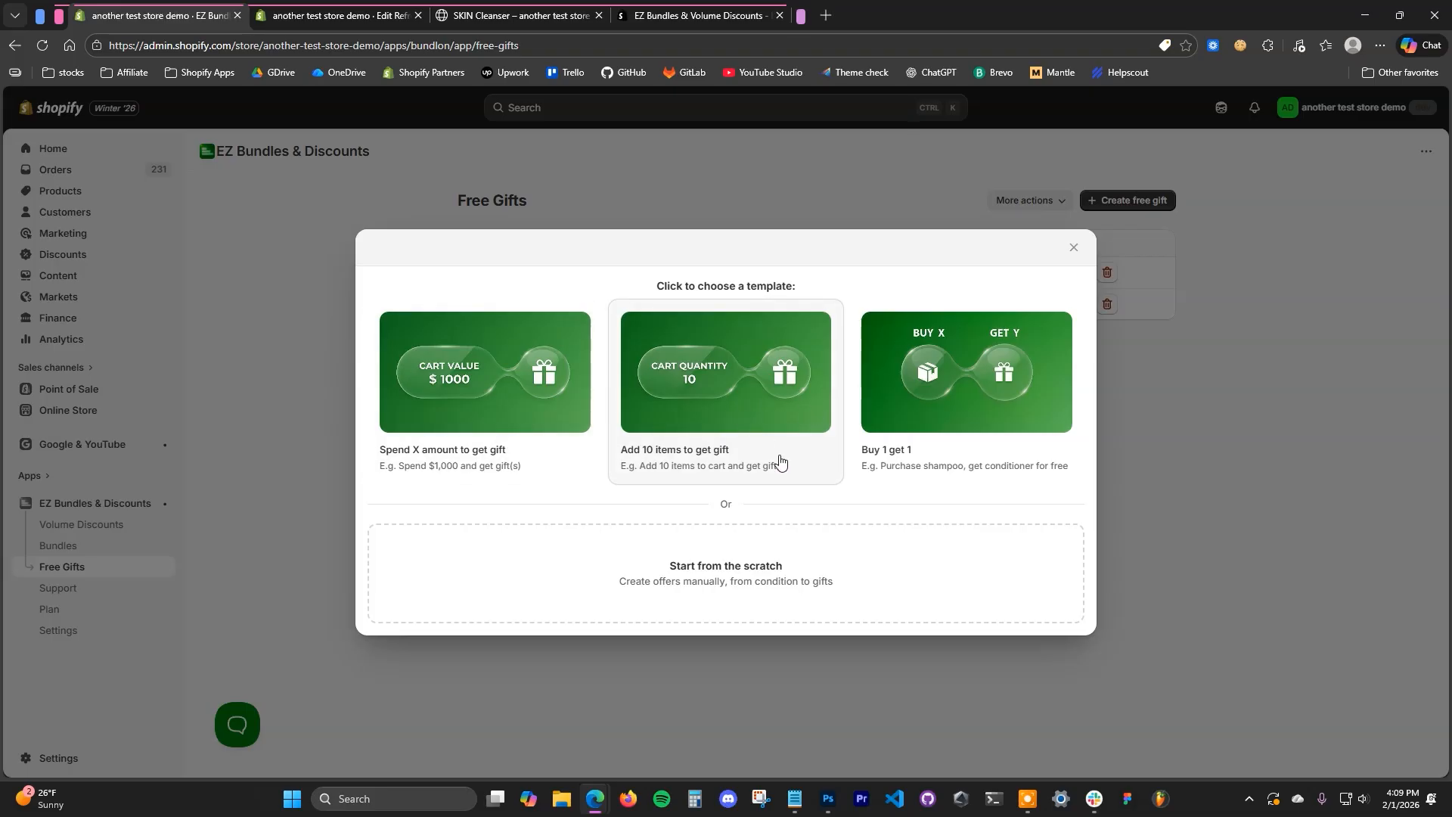
left_click(756, 465)
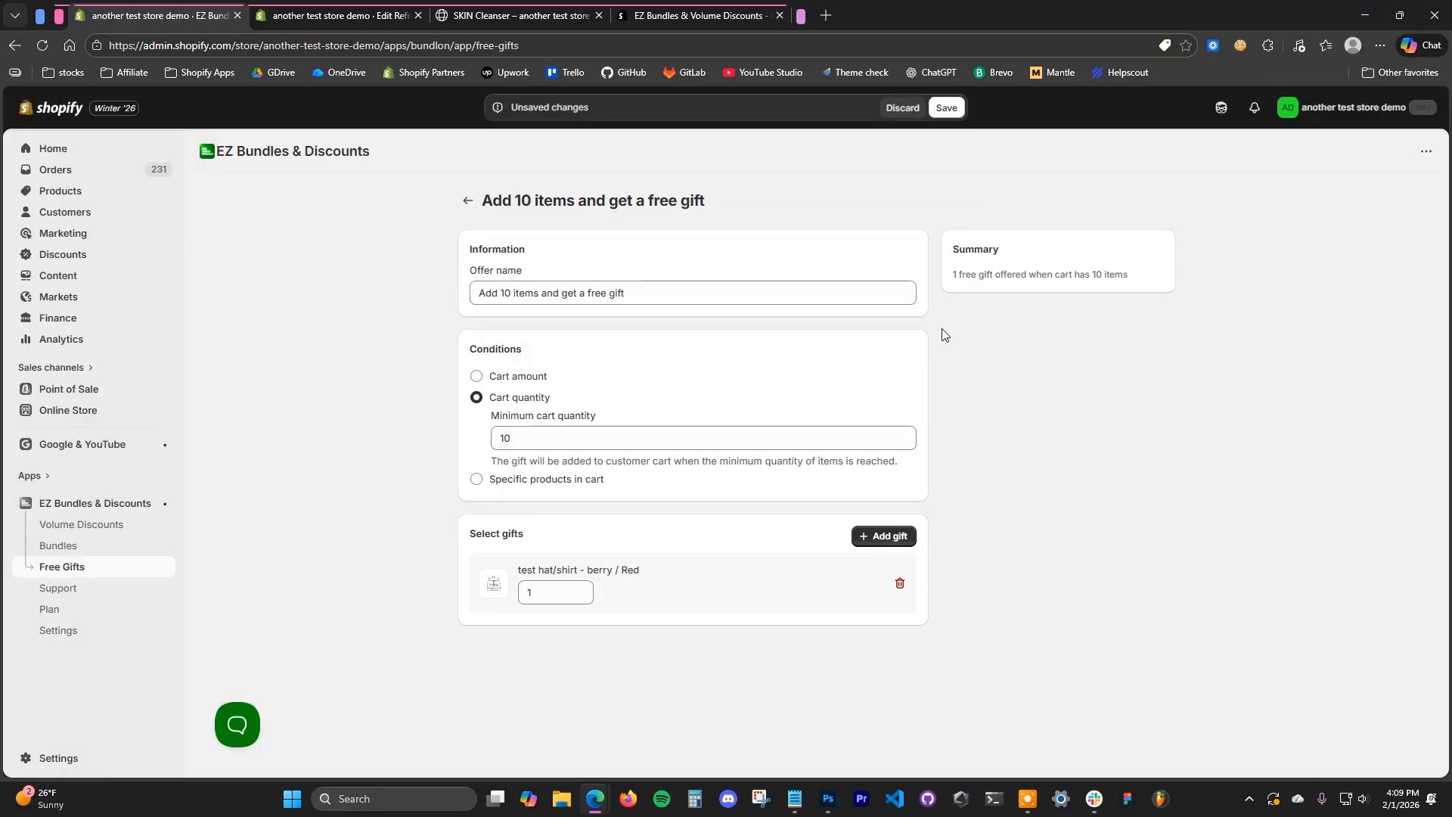
double_click(505, 297)
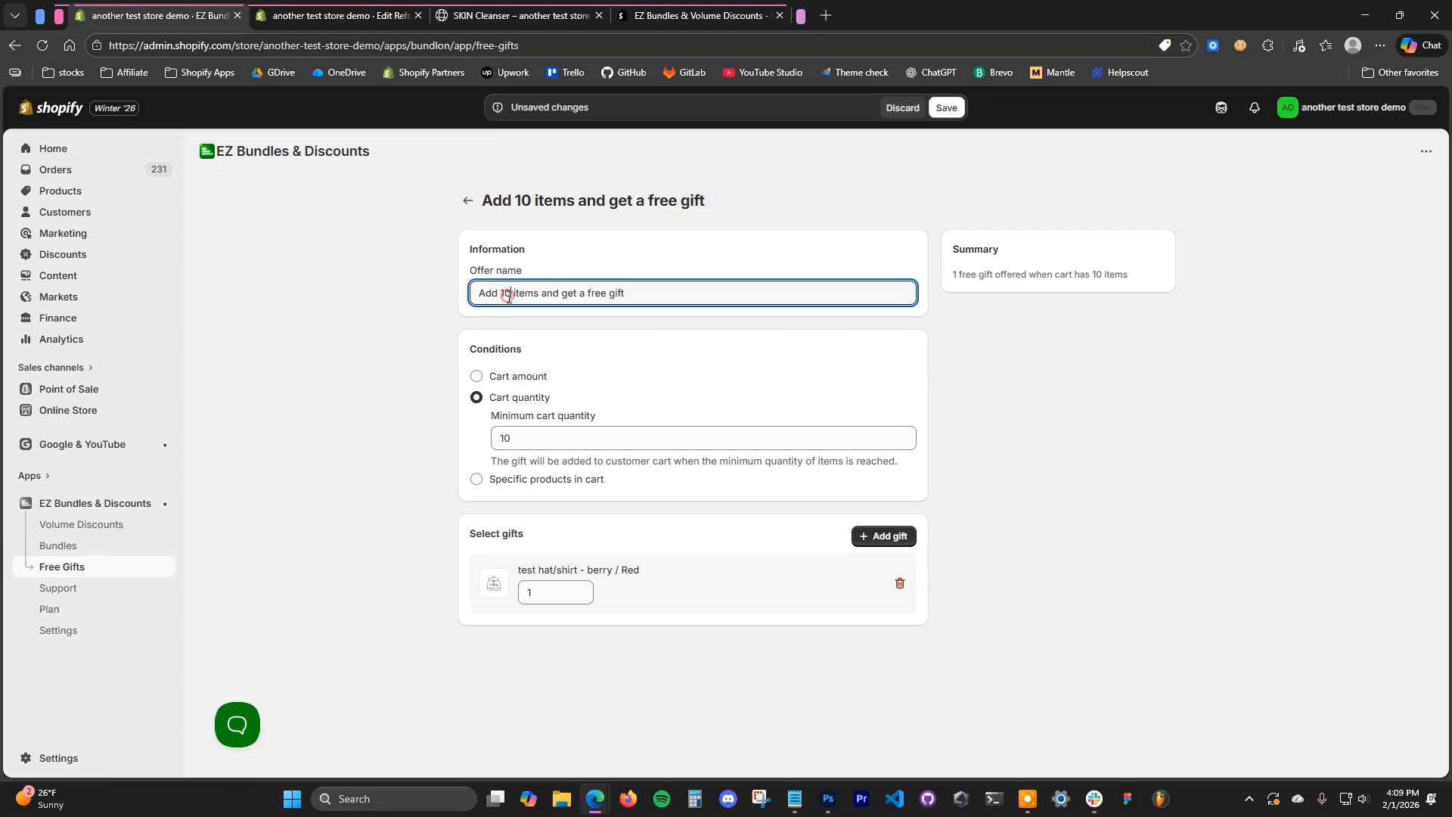
type("5")
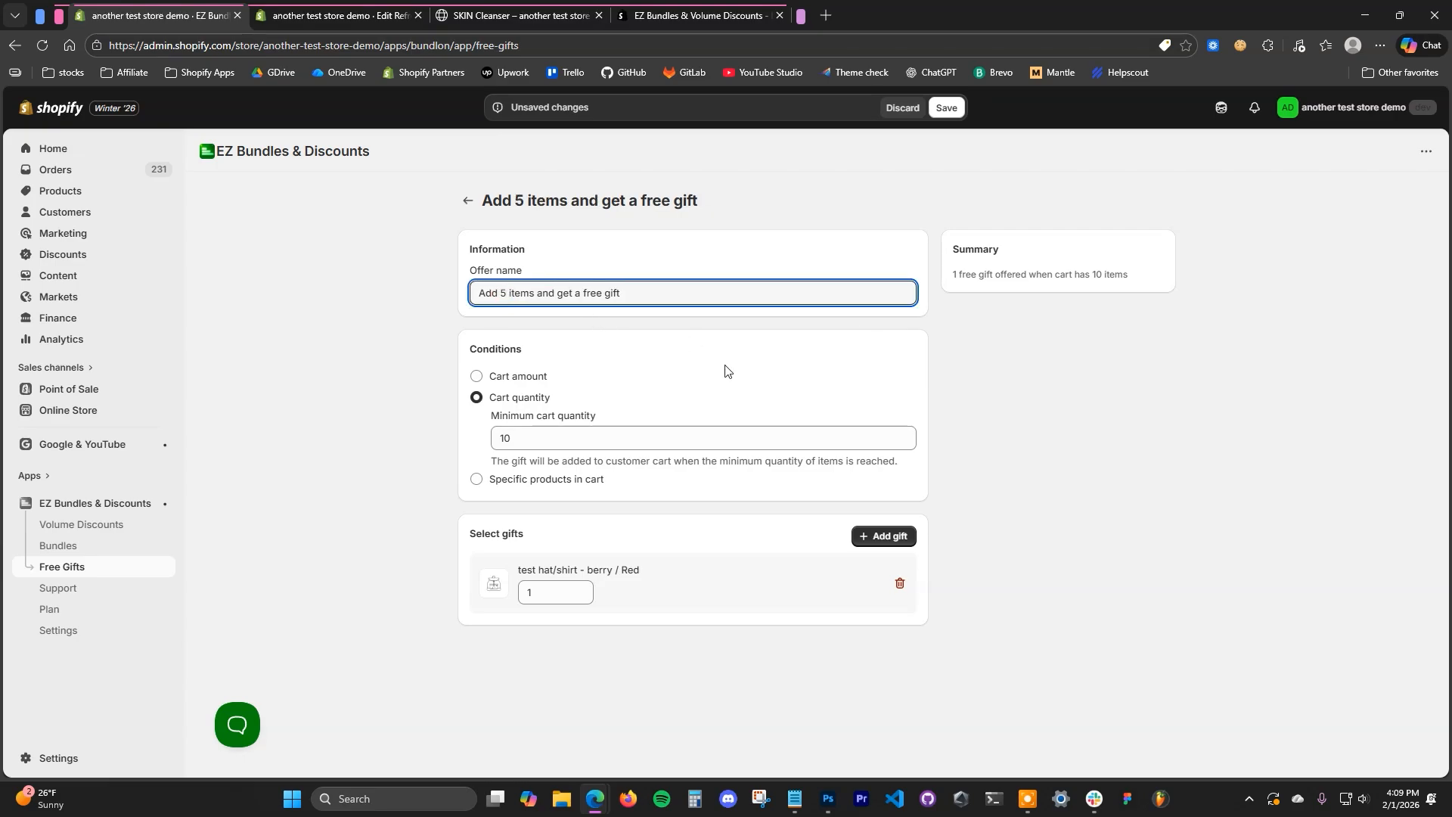
double_click(538, 439)
type("5")
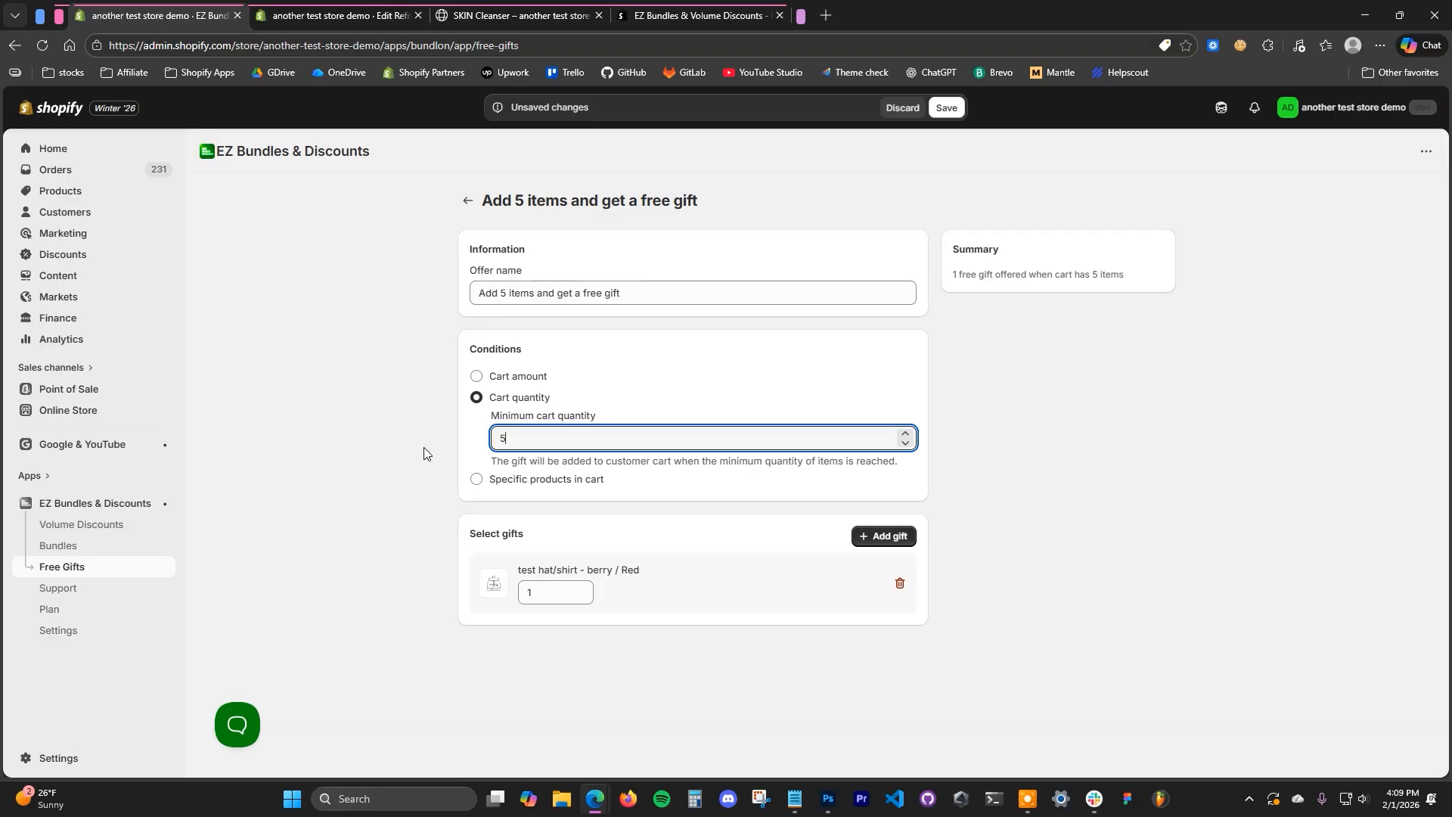
left_click(410, 465)
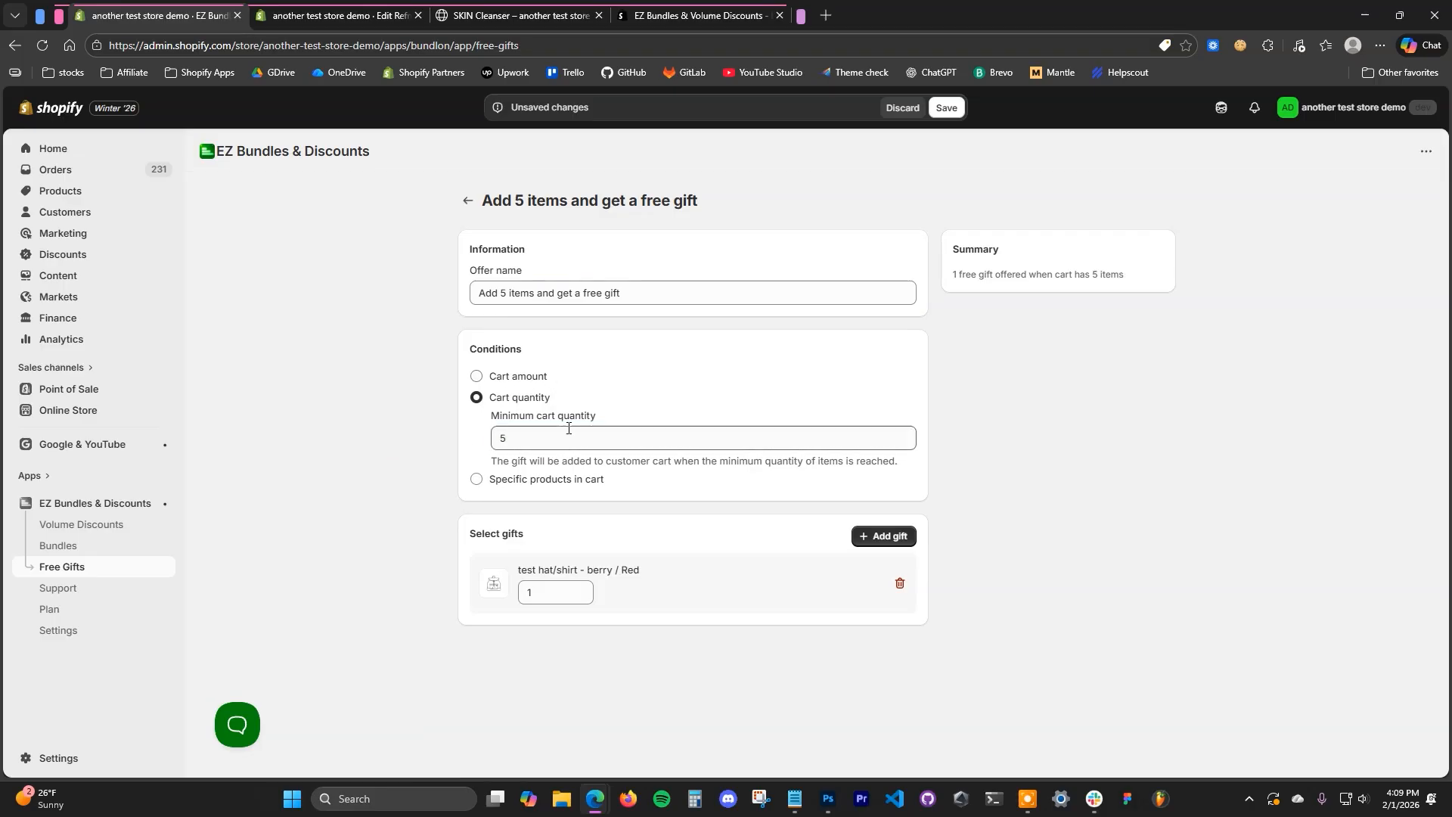
- Replace the offer's preset gift with SKIN Moisturizer and save the offer
left_click(899, 583)
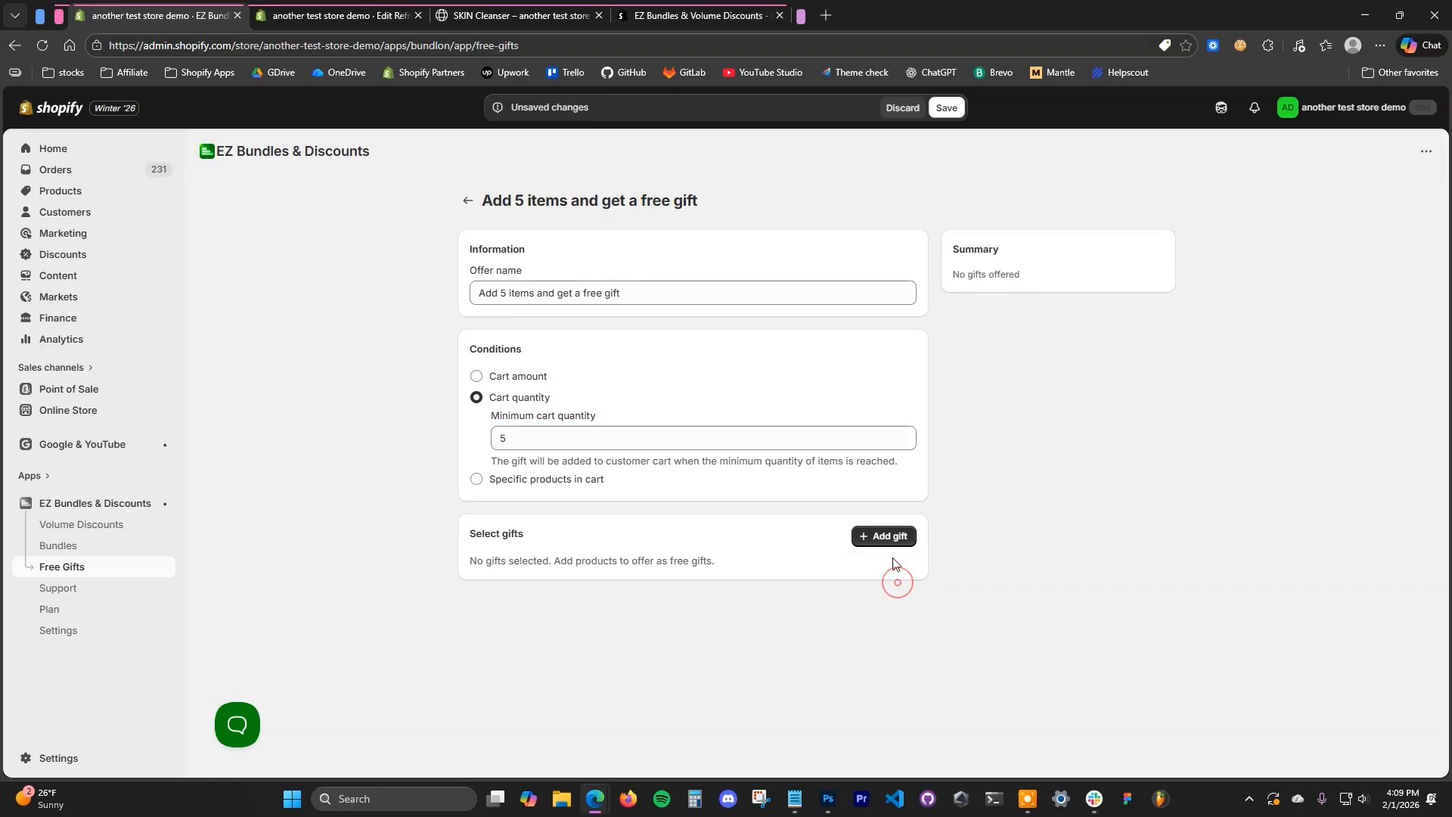
left_click(883, 536)
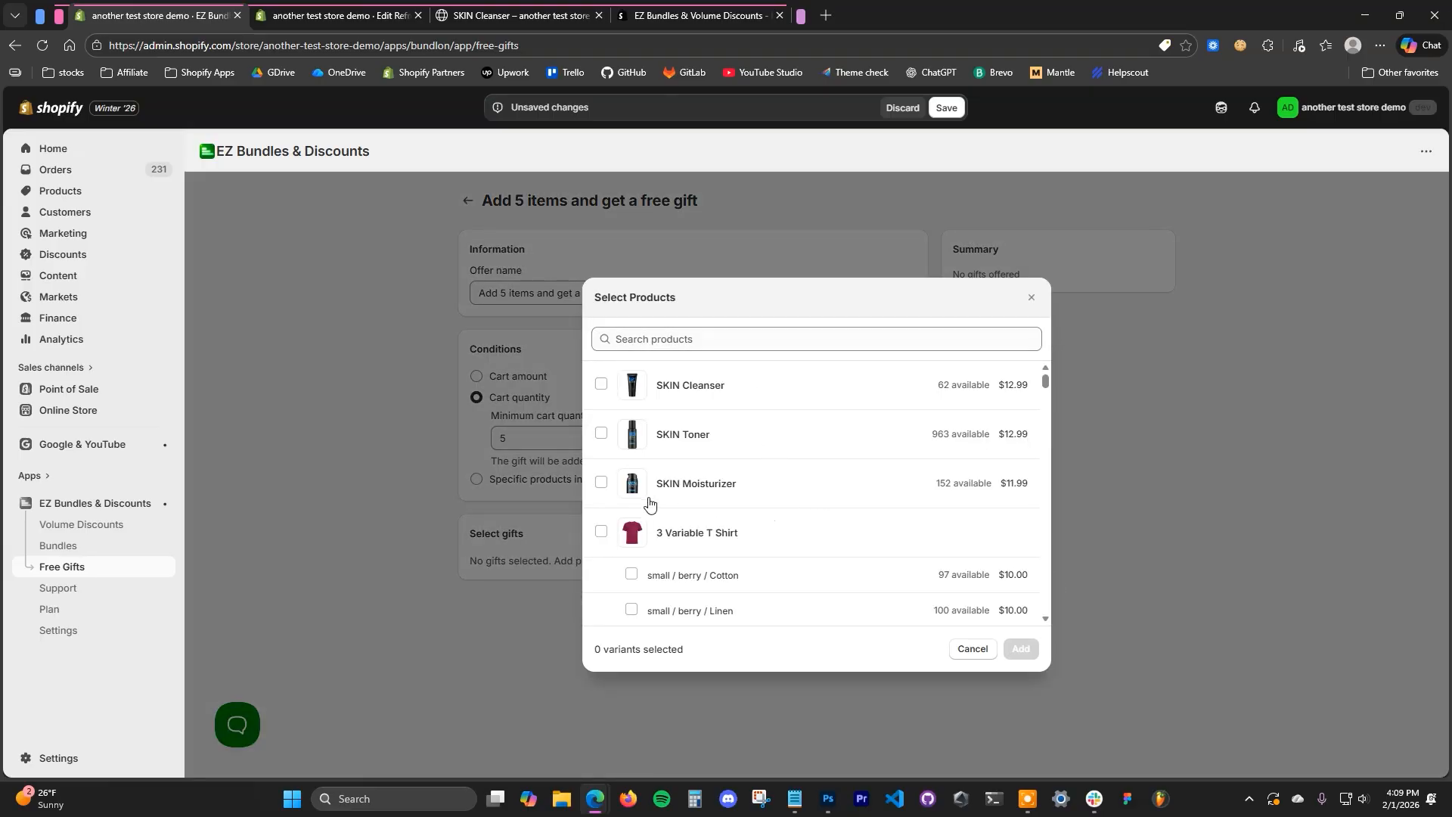
left_click(601, 484)
left_click(1020, 649)
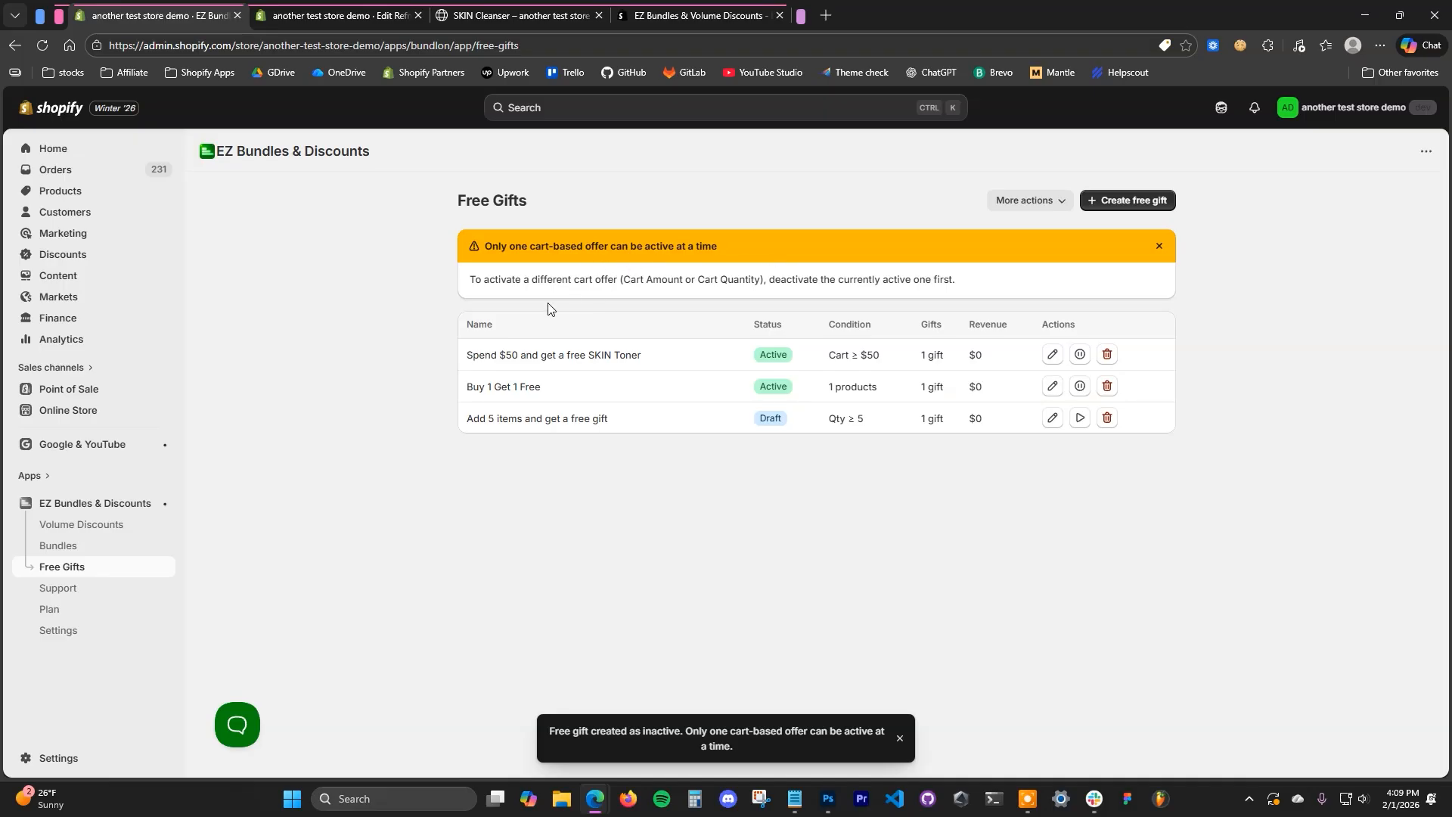
- Check which free gift progress bars the cart drawer shows on the storefront's SKIN Cleanser page
left_click(530, 15)
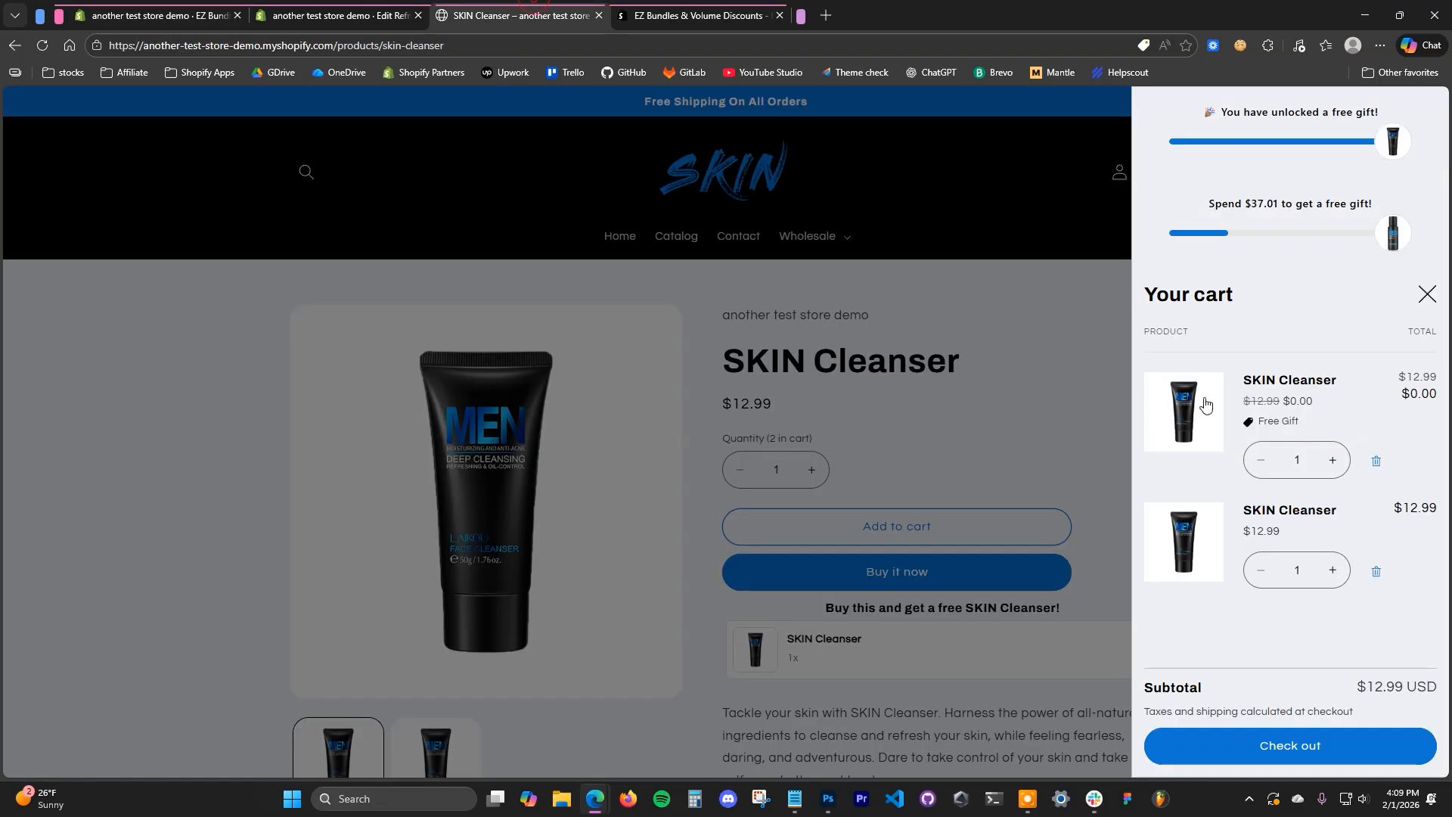
left_click(1056, 391)
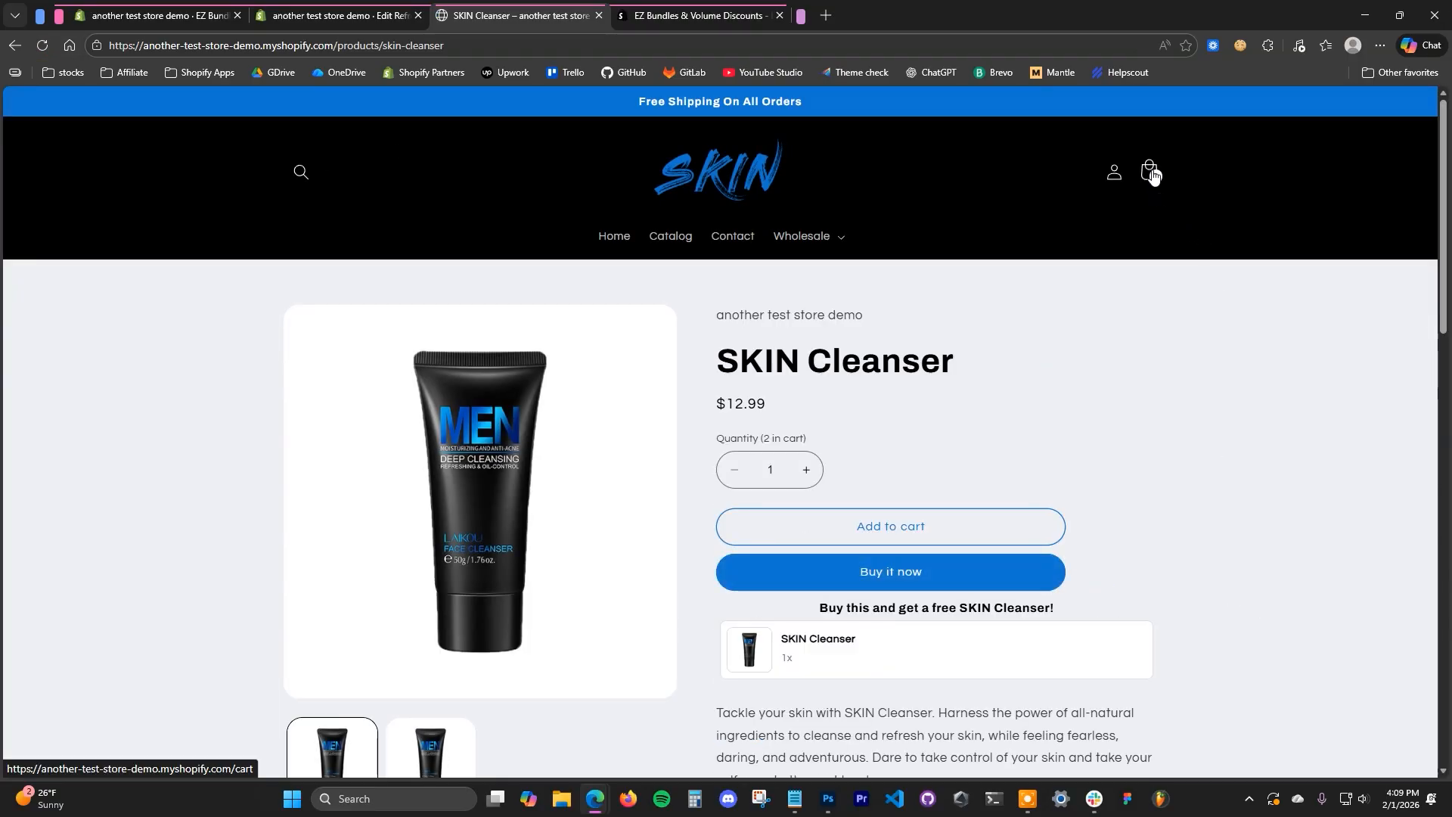
left_click(1150, 172)
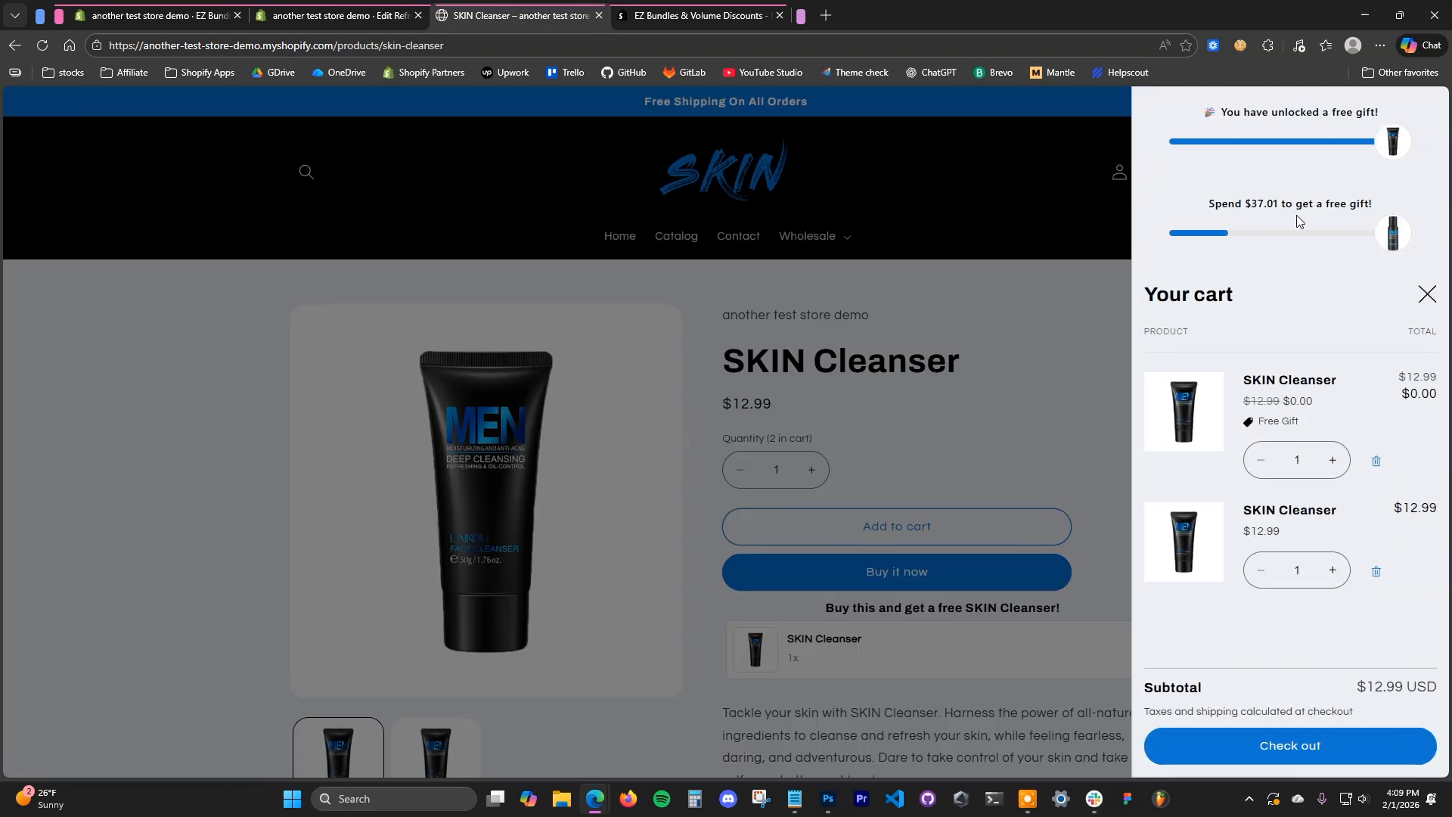
left_click(1055, 309)
- In the app's Free Gifts list, deactivate the "Spend $50 and get a free SKIN Toner" offer and activate "Add 5 items and get a free gift"
left_click(333, 12)
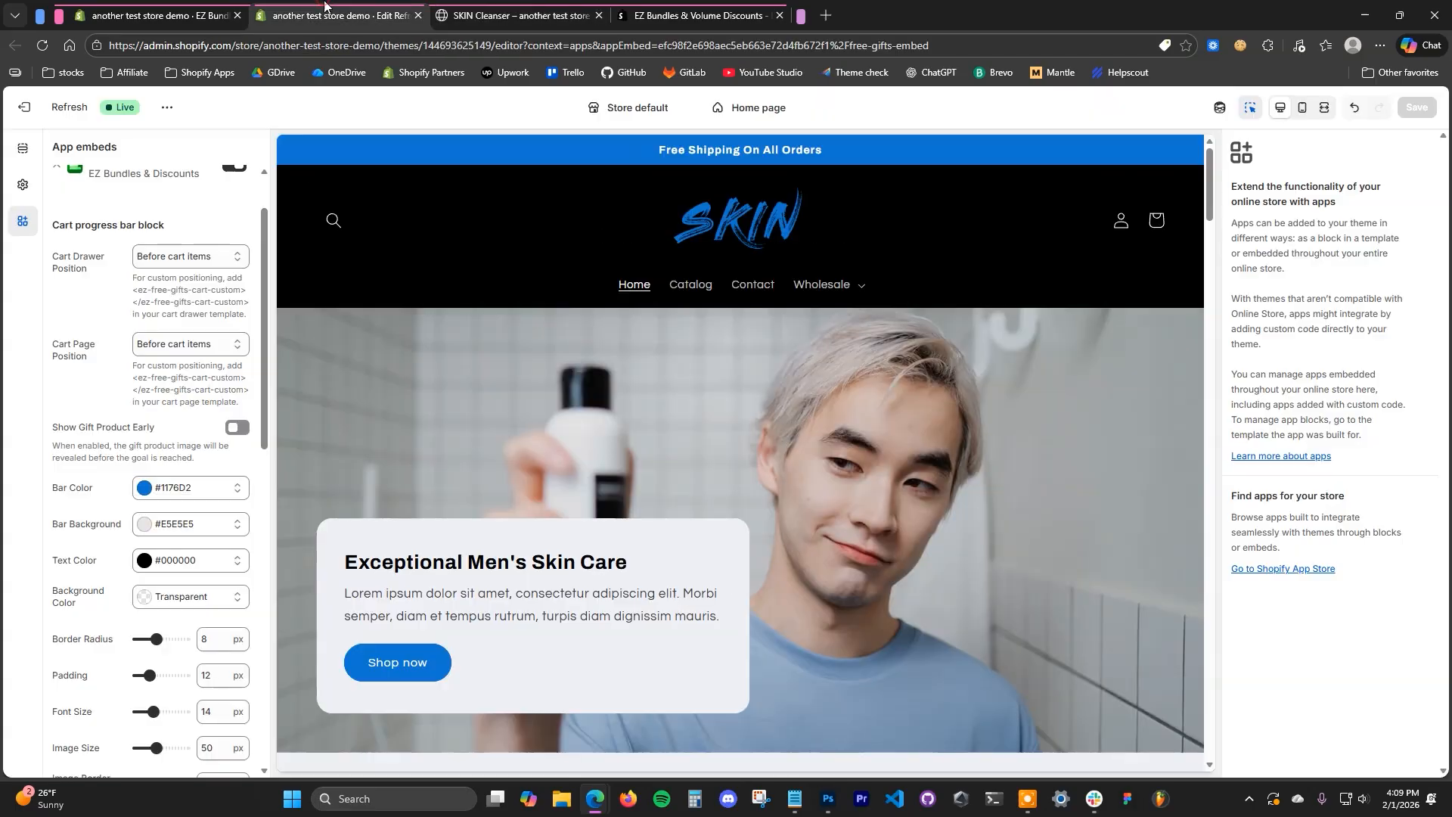
left_click(144, 8)
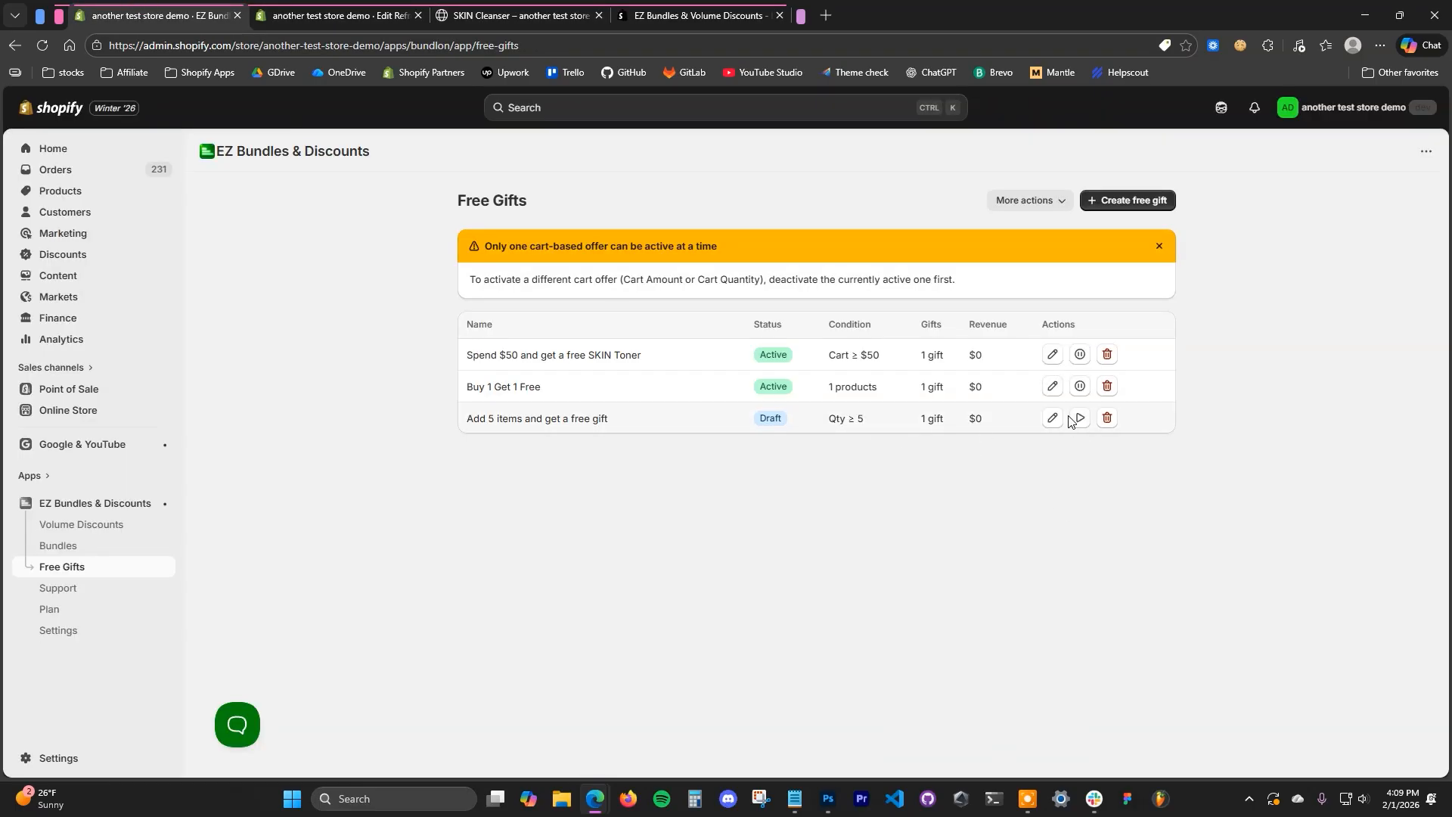
left_click(1080, 356)
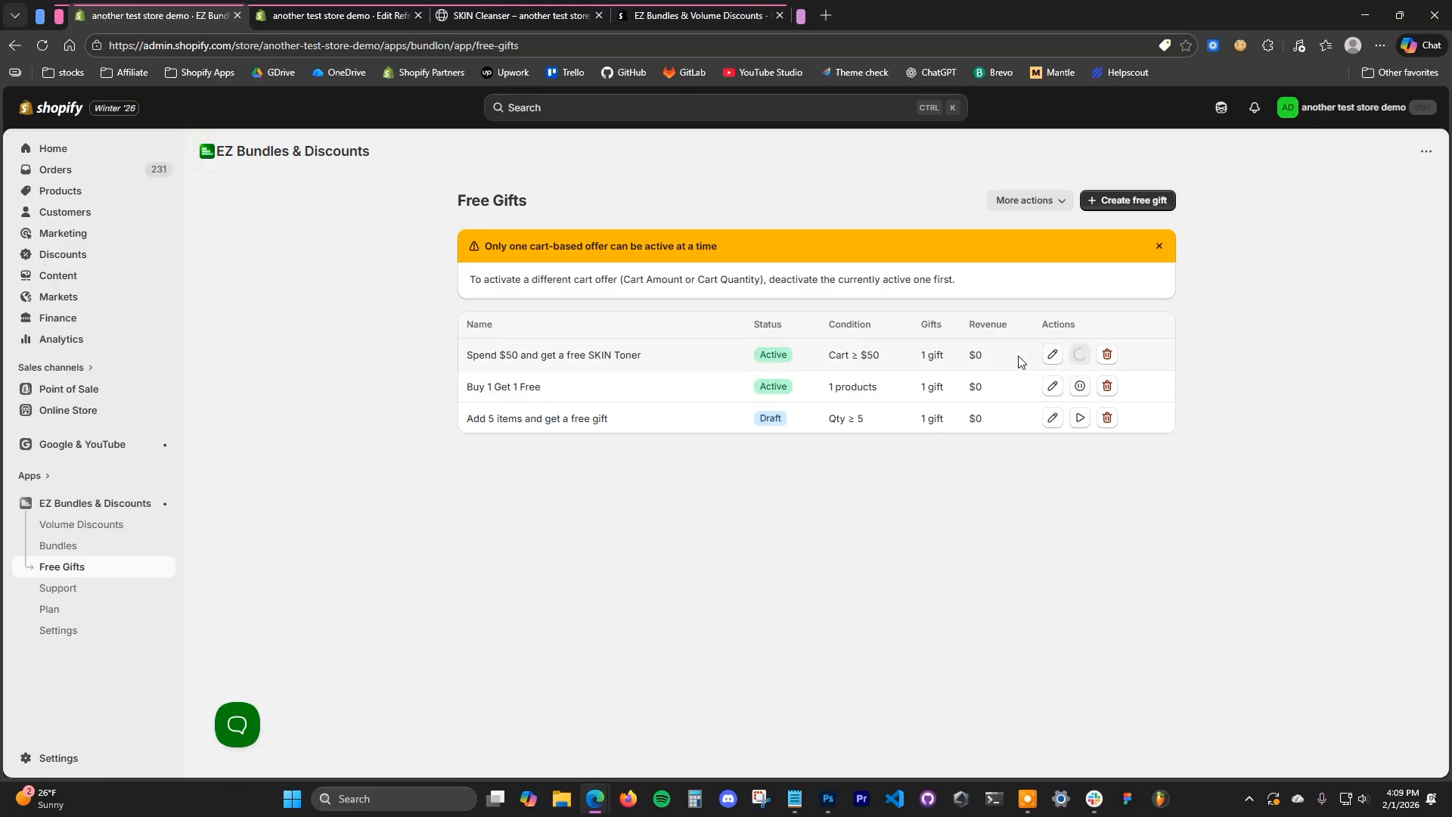
left_click(1080, 338)
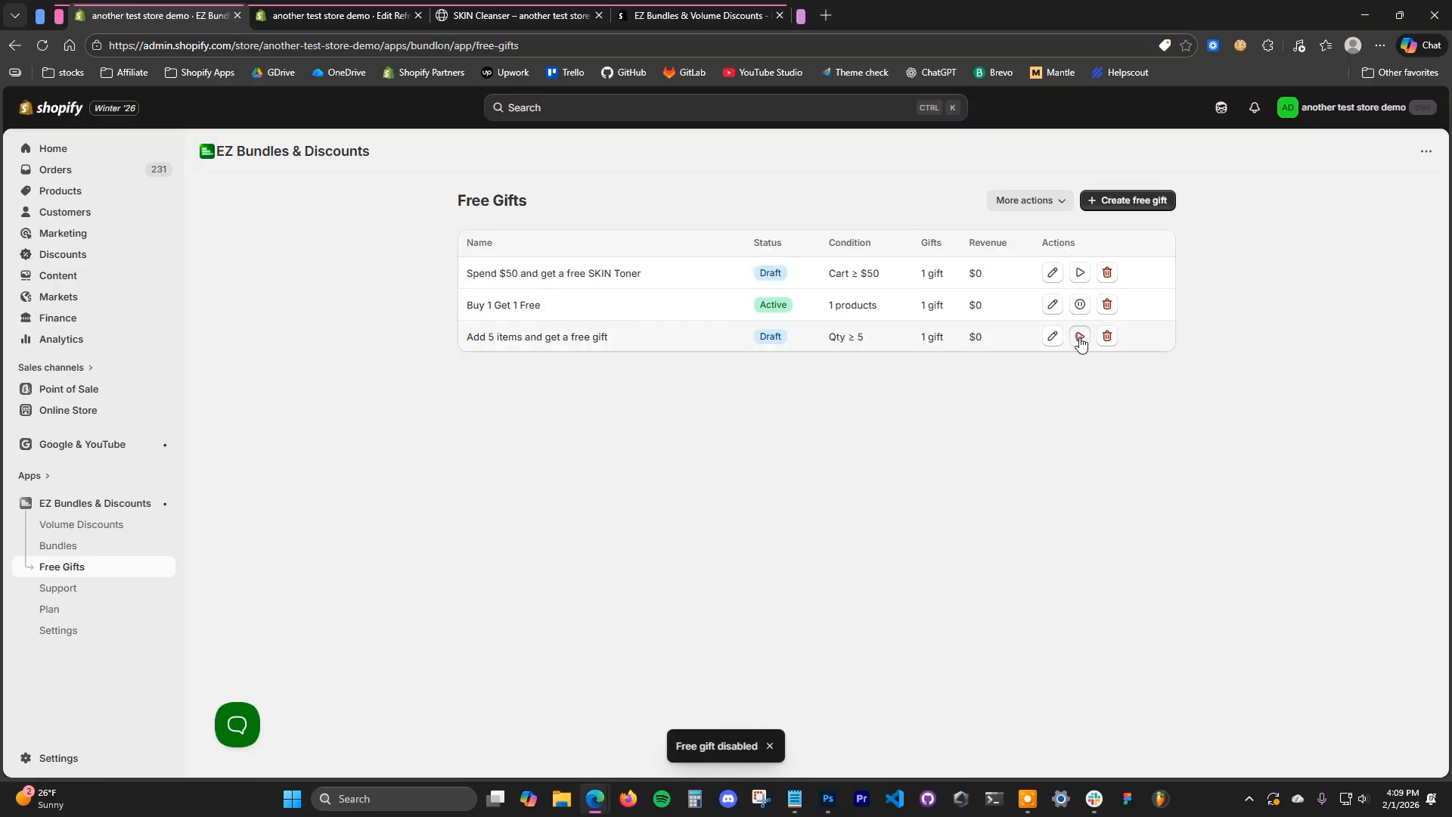
- Reload the storefront's SKIN Cleanser page and set the paid SKIN Cleanser's quantity to 5 in the cart drawer
left_click(553, 8)
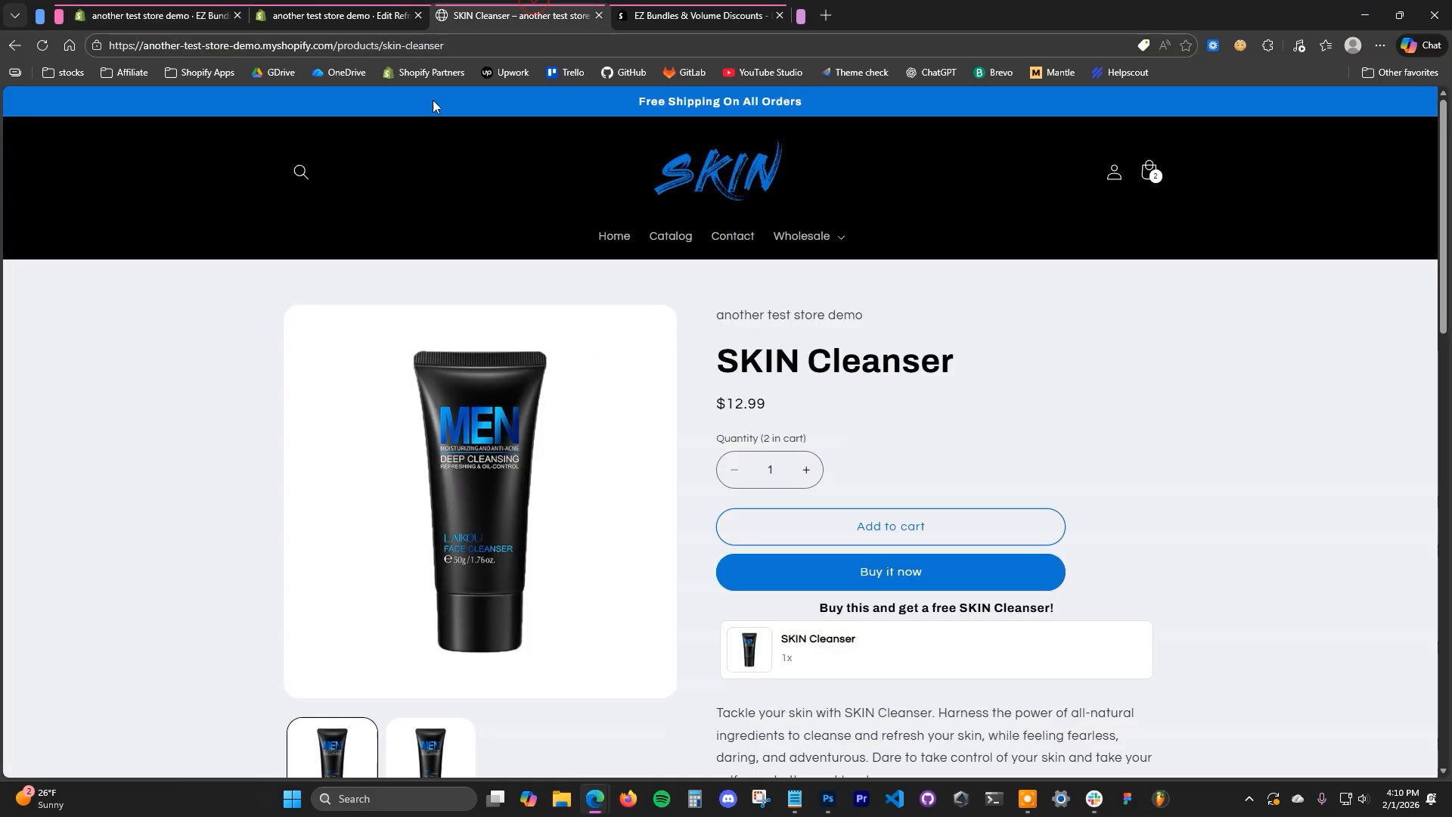
key("F5")
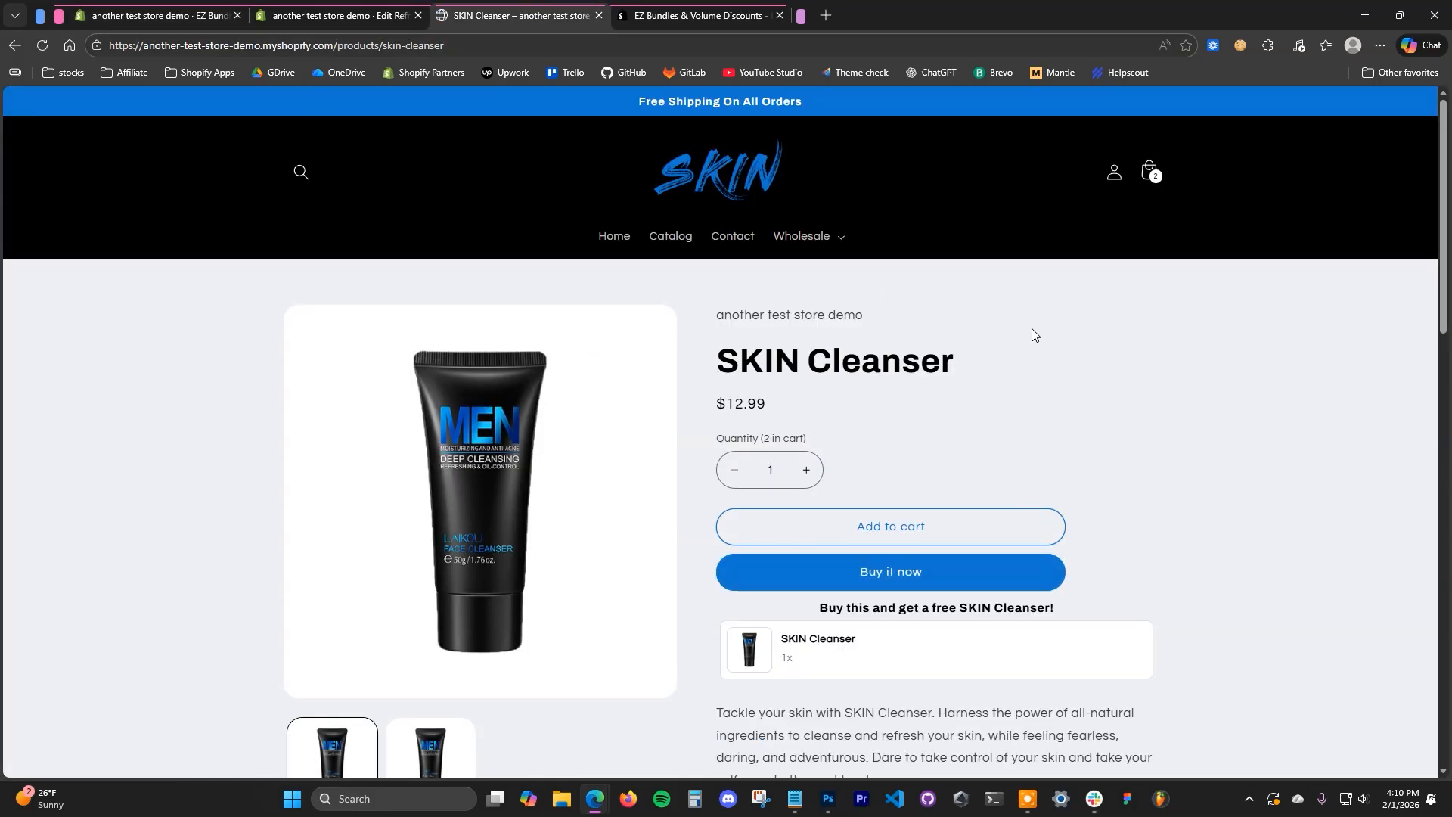
left_click(1150, 169)
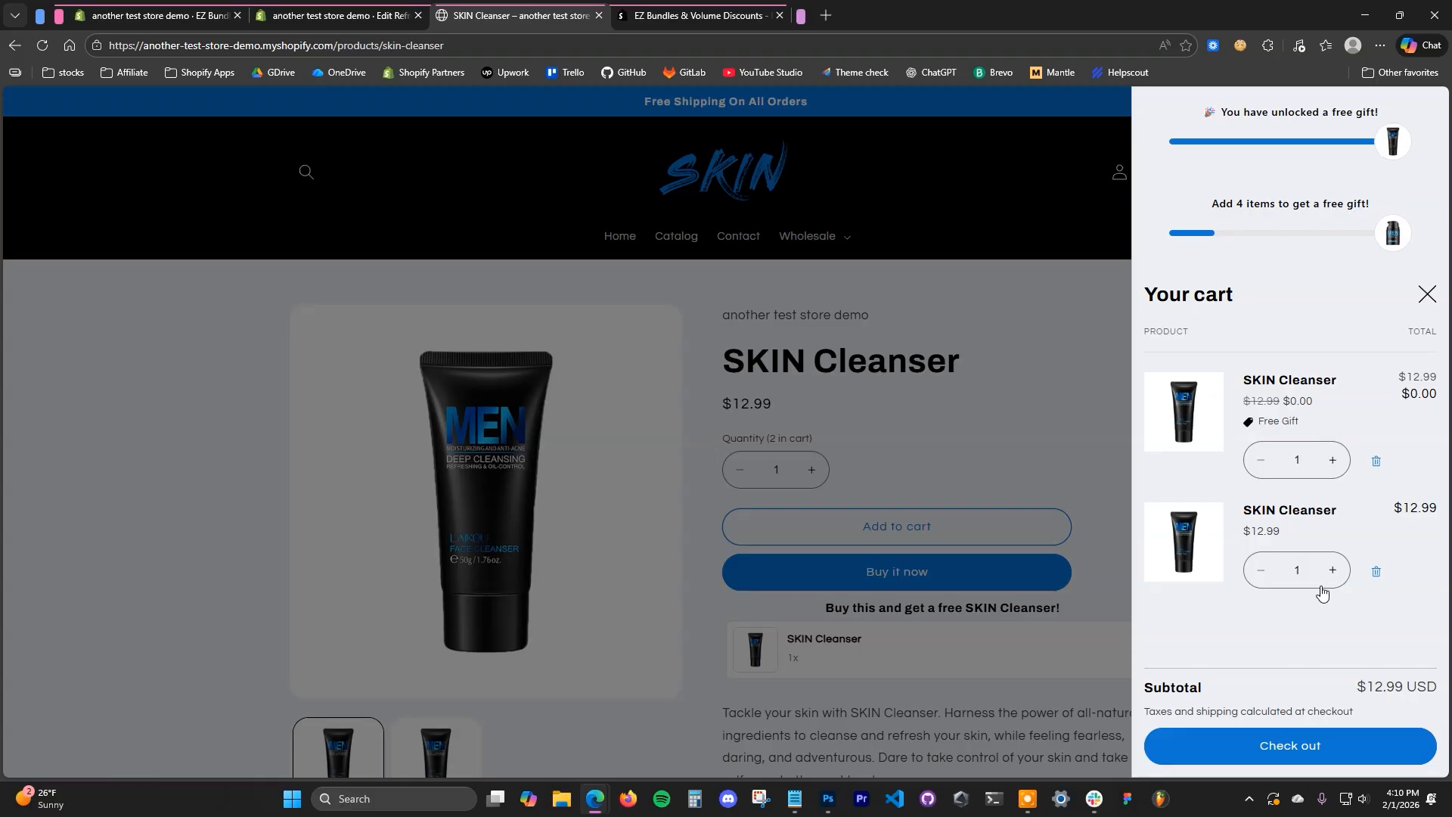
left_click(1297, 571)
key("BackSpace")
type("5")
left_click(1330, 618)
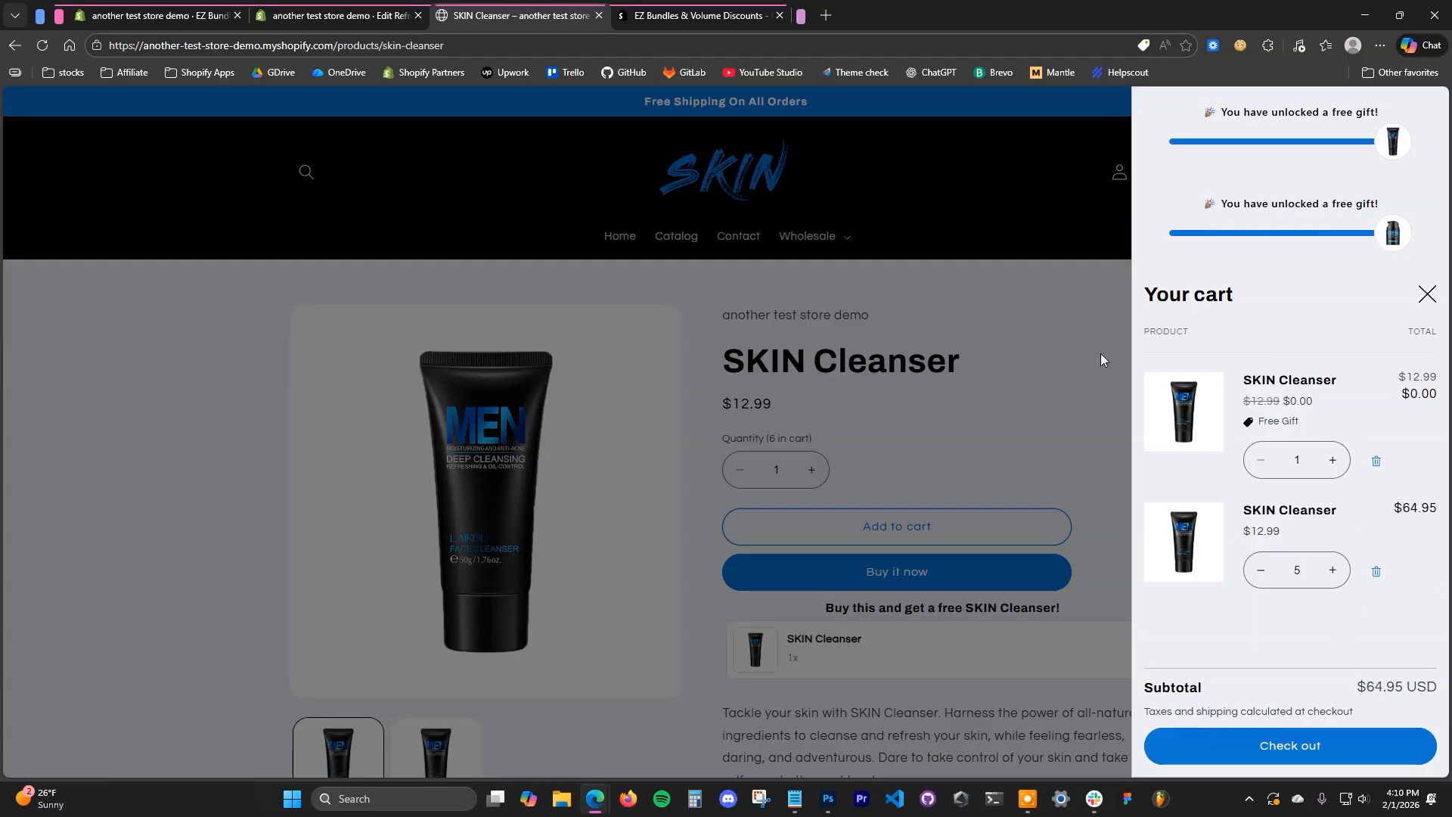
- Reopen the cart drawer to review the free gift items, and return to the app's Shopify App Store listing
left_click(1133, 385)
left_click(1153, 185)
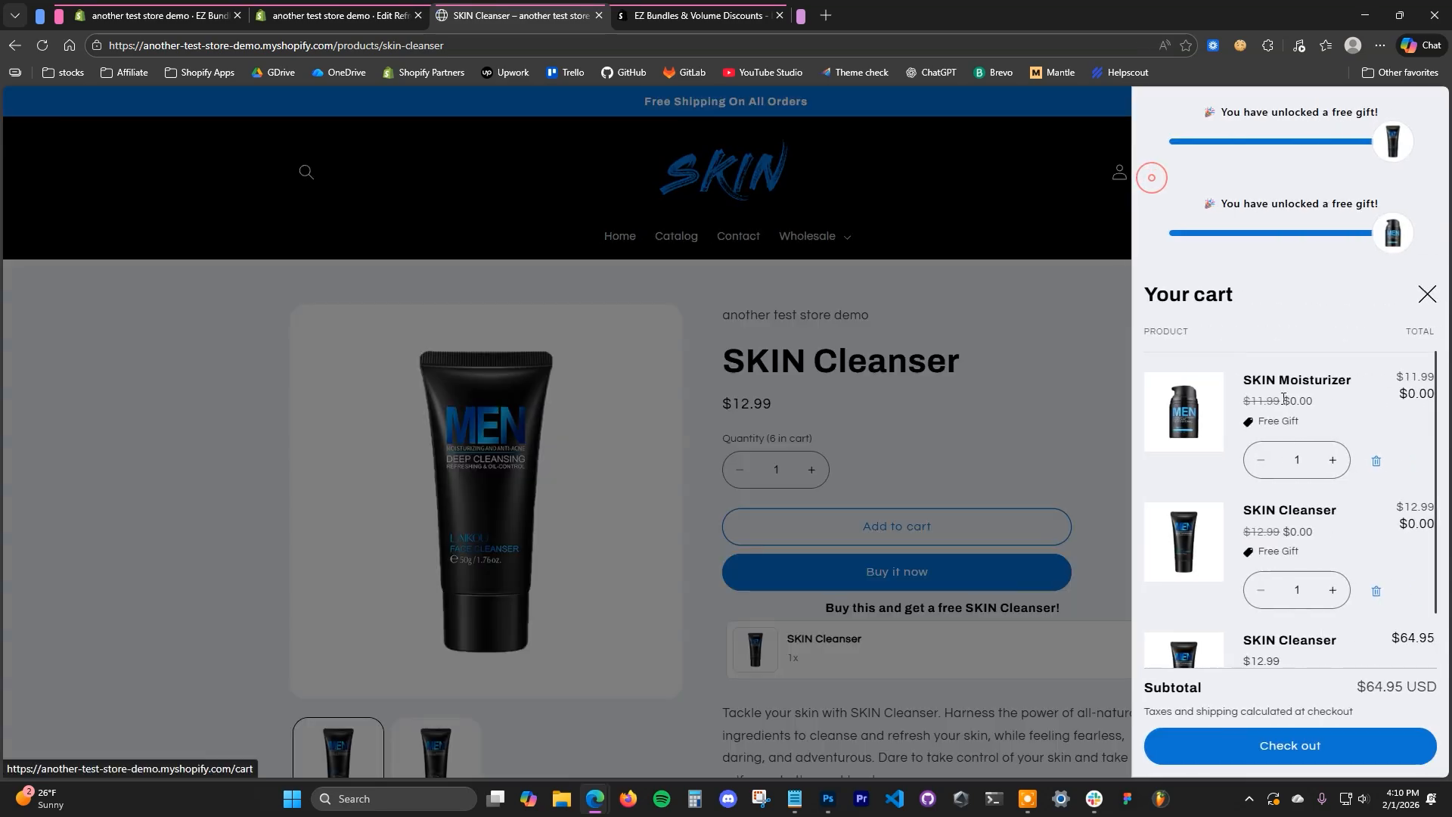
scroll(1286, 507, "down", 2)
left_click(926, 371)
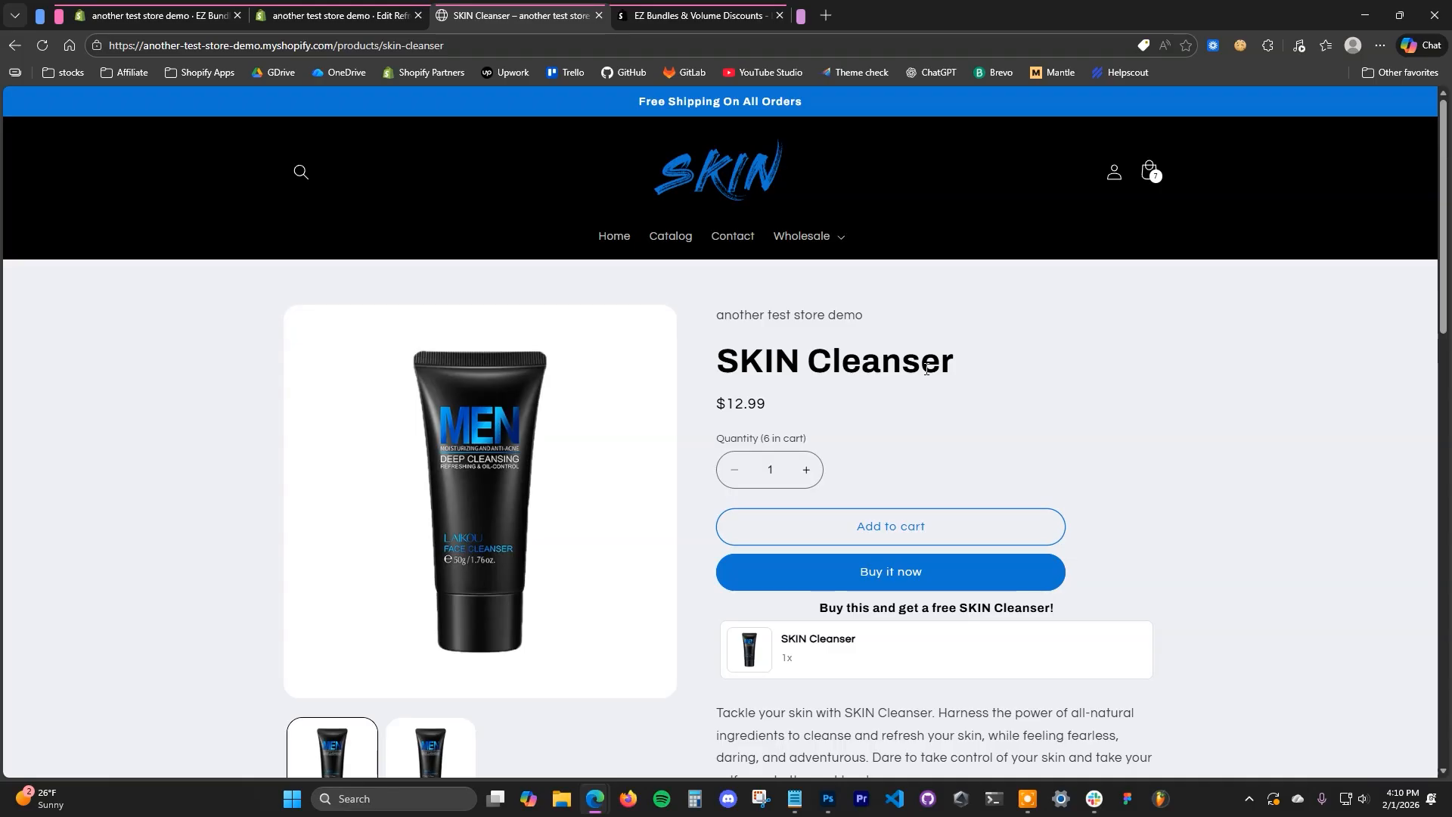
left_click(700, 15)
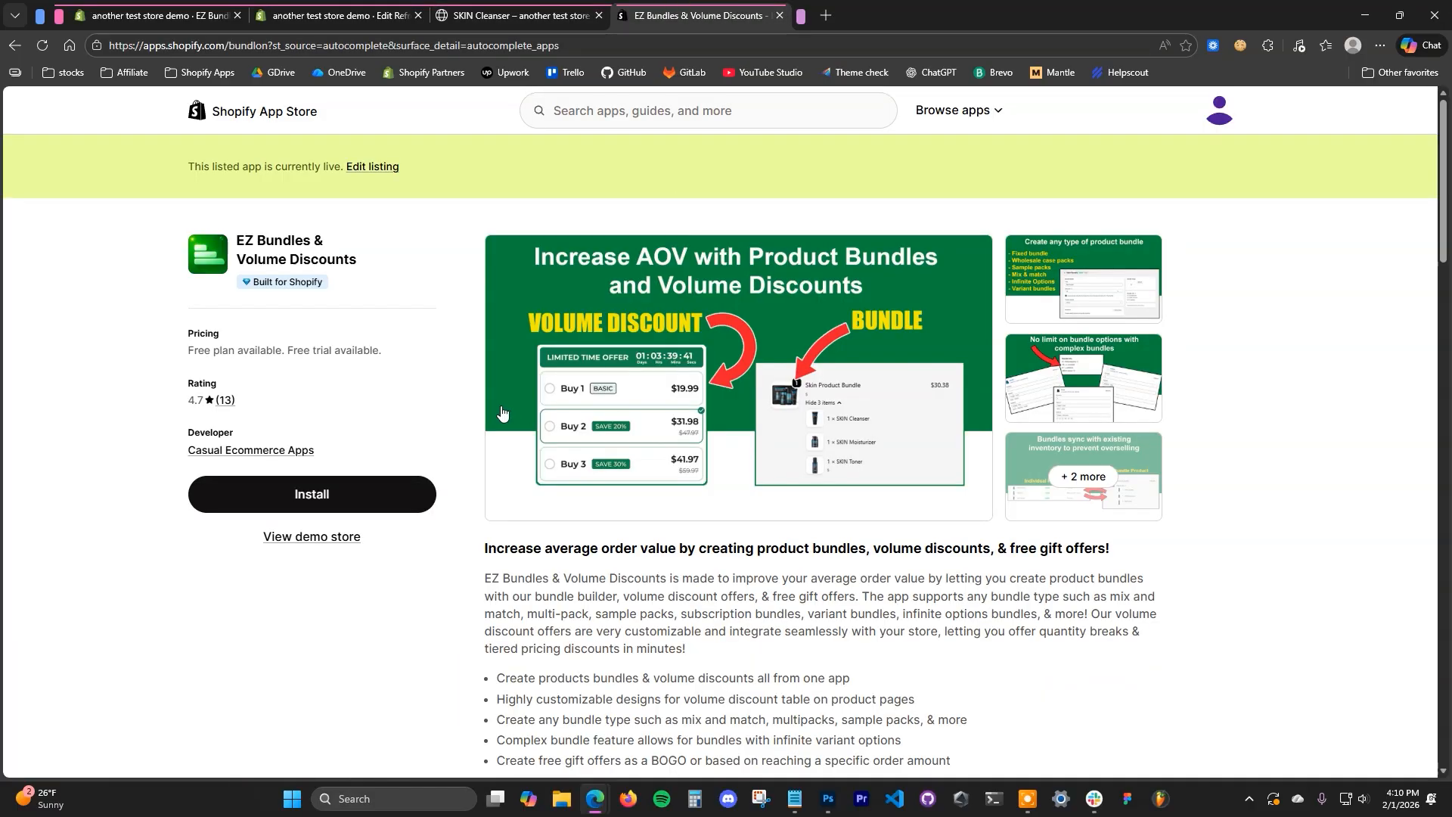